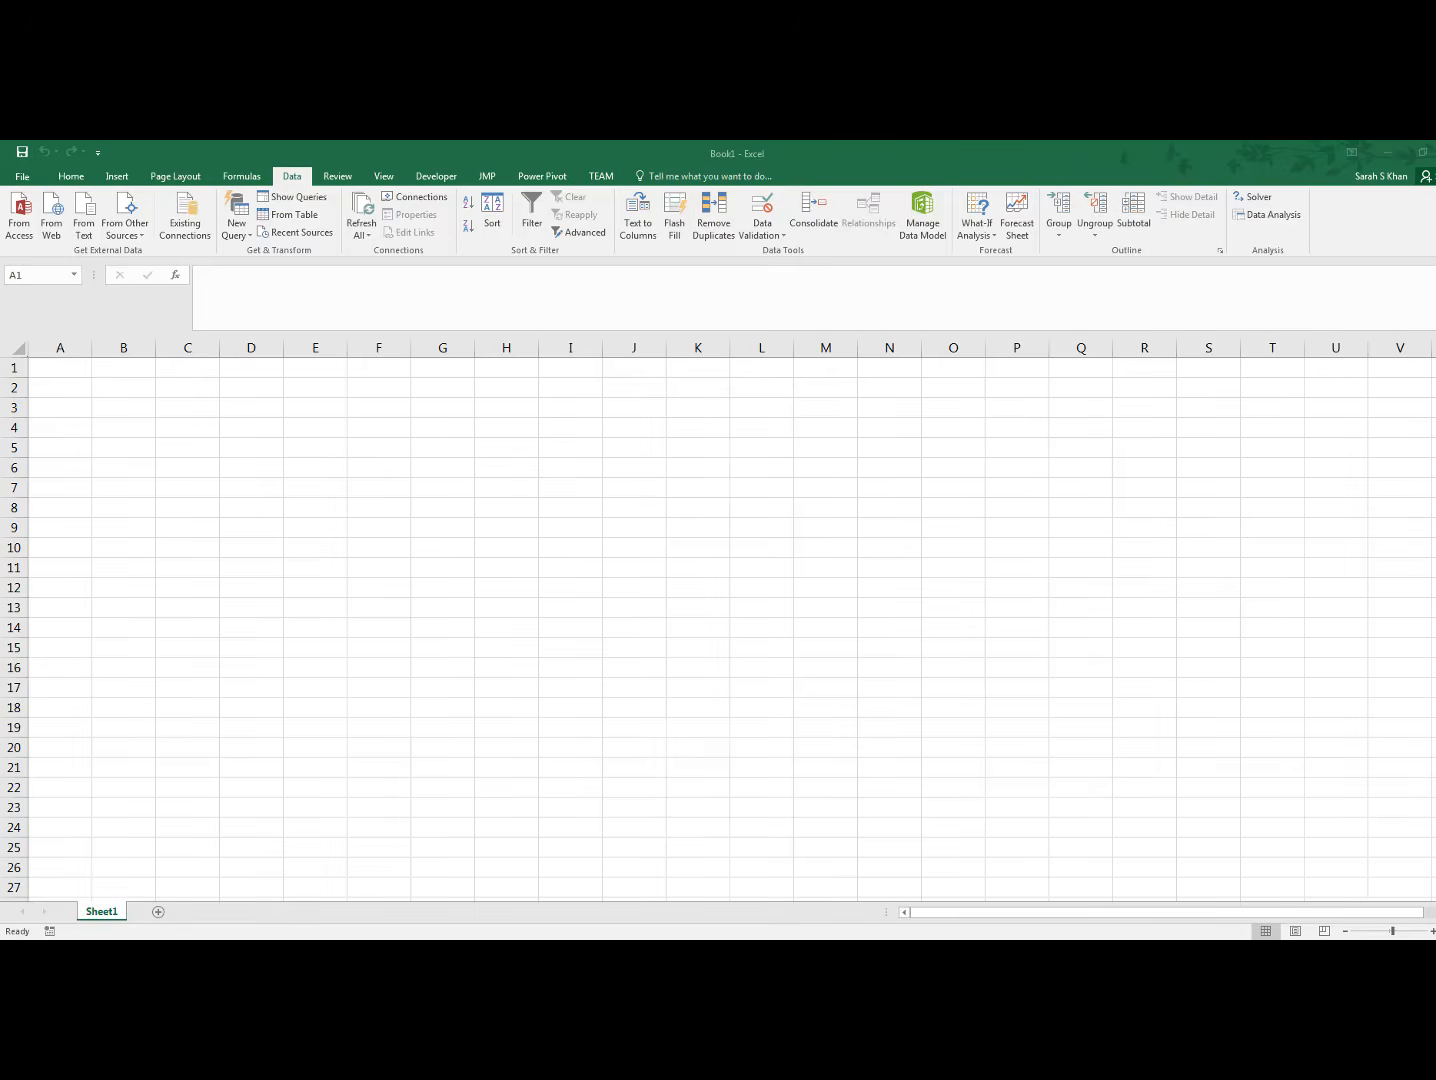
# Enter the header "Product Mix" in cell A1 and widen column A to fit it
pyautogui.click(74, 369)
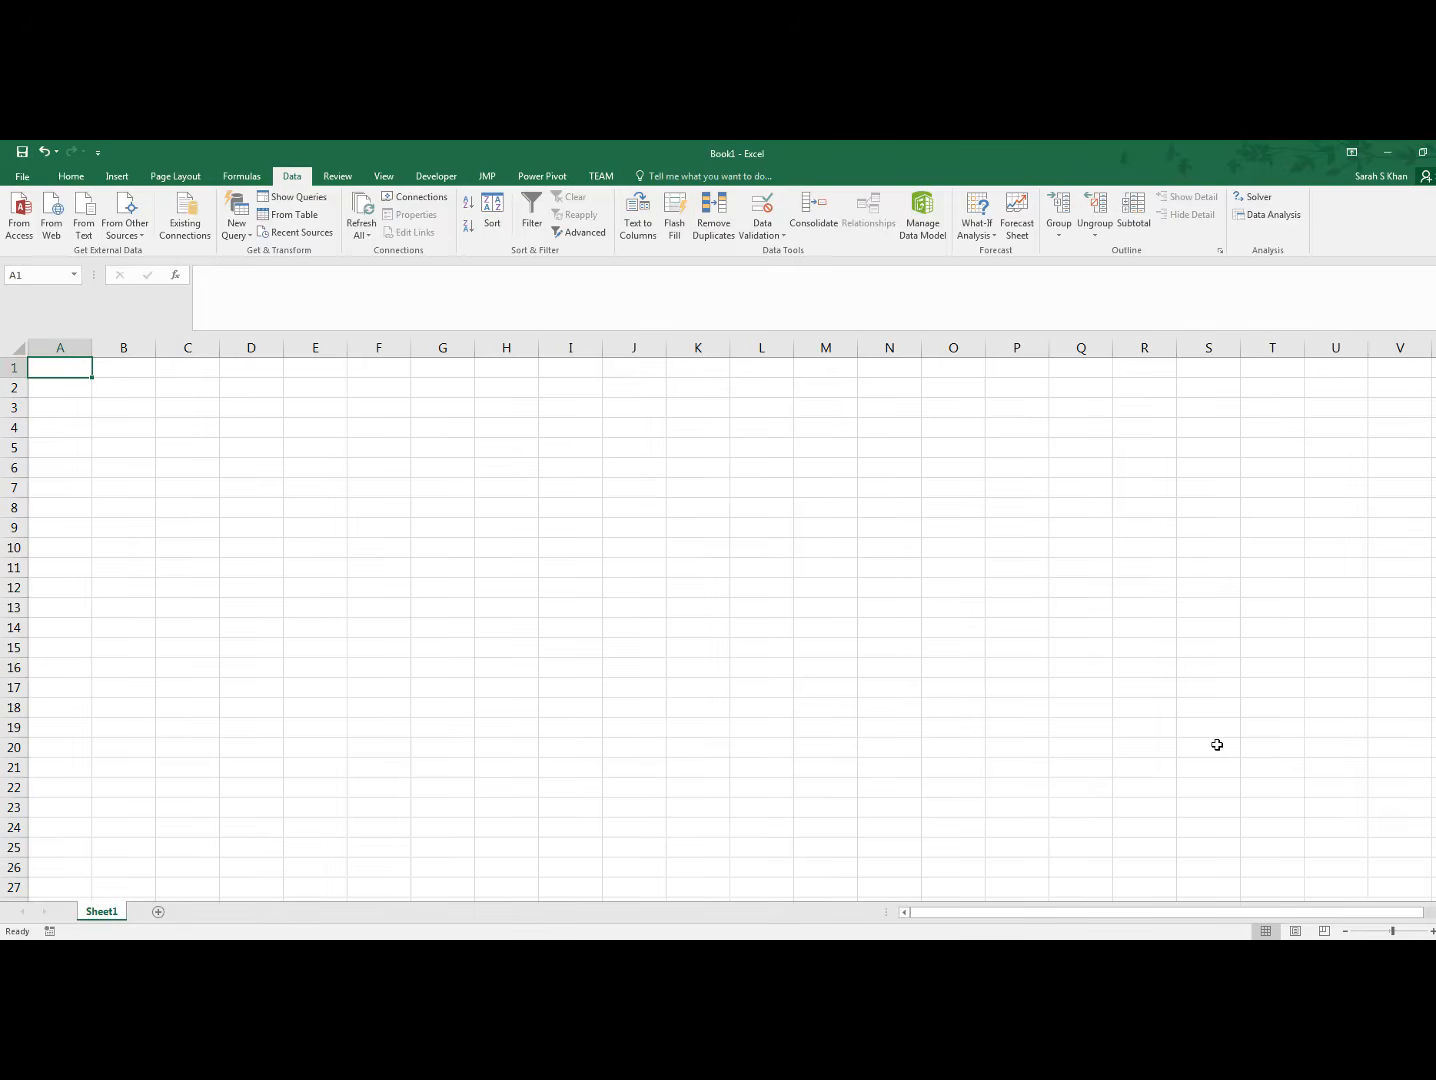
pyautogui.write('P')
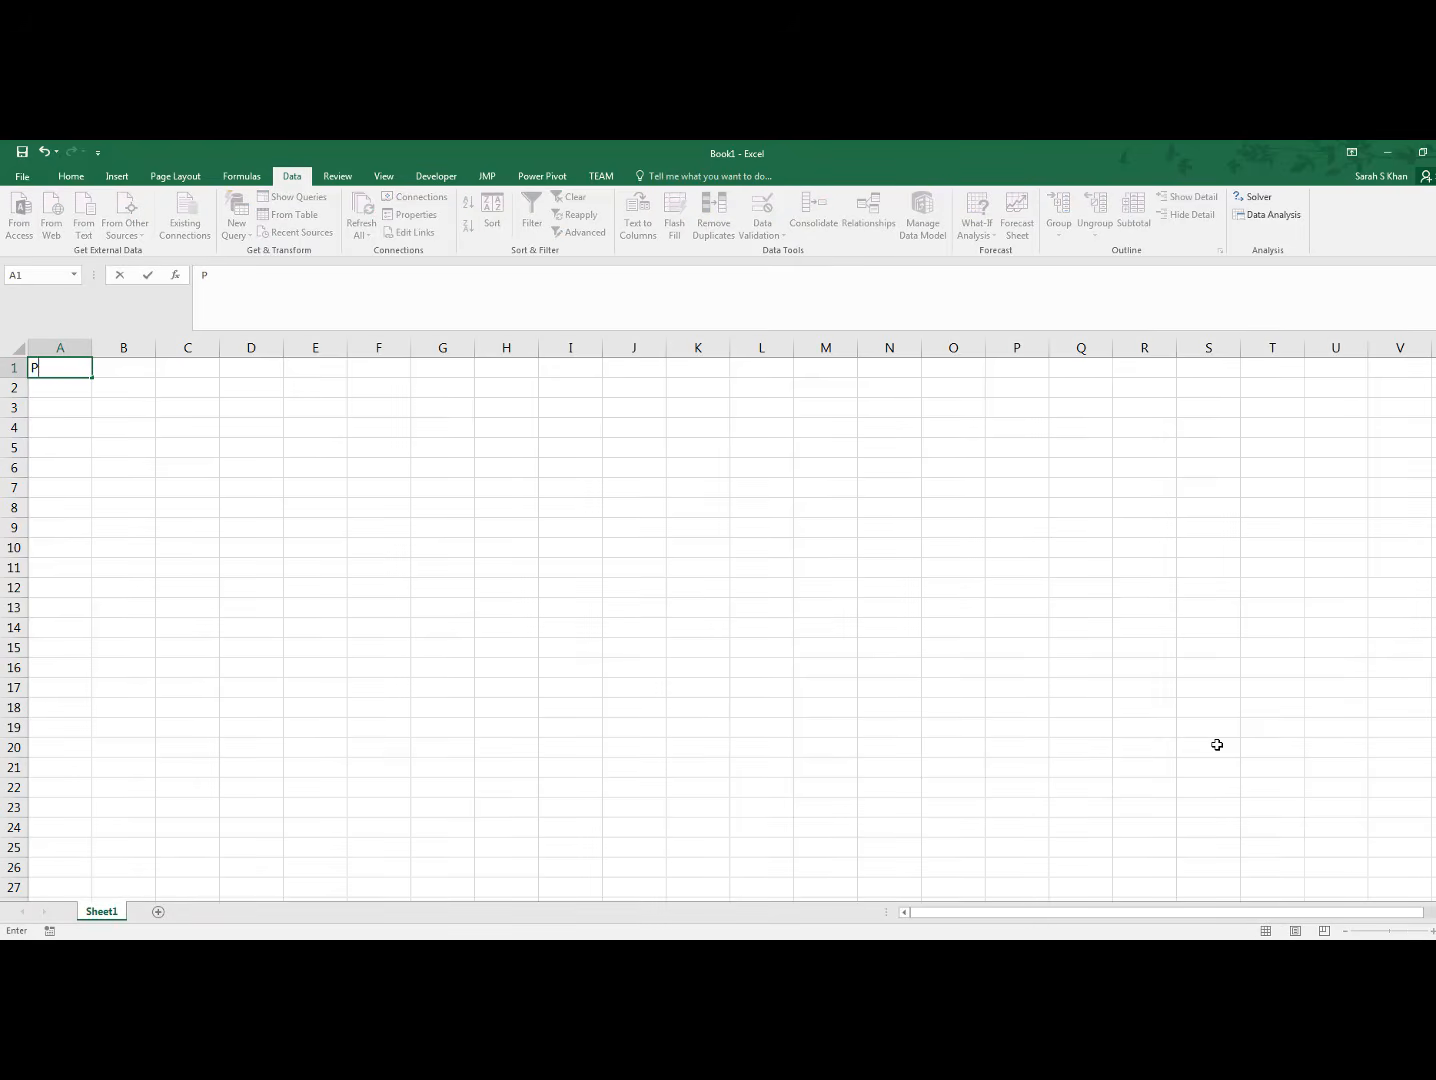
pyautogui.write('roduct Mix')
pyautogui.click(165, 545)
pyautogui.moveTo(92, 347); pyautogui.dragTo(124, 353)
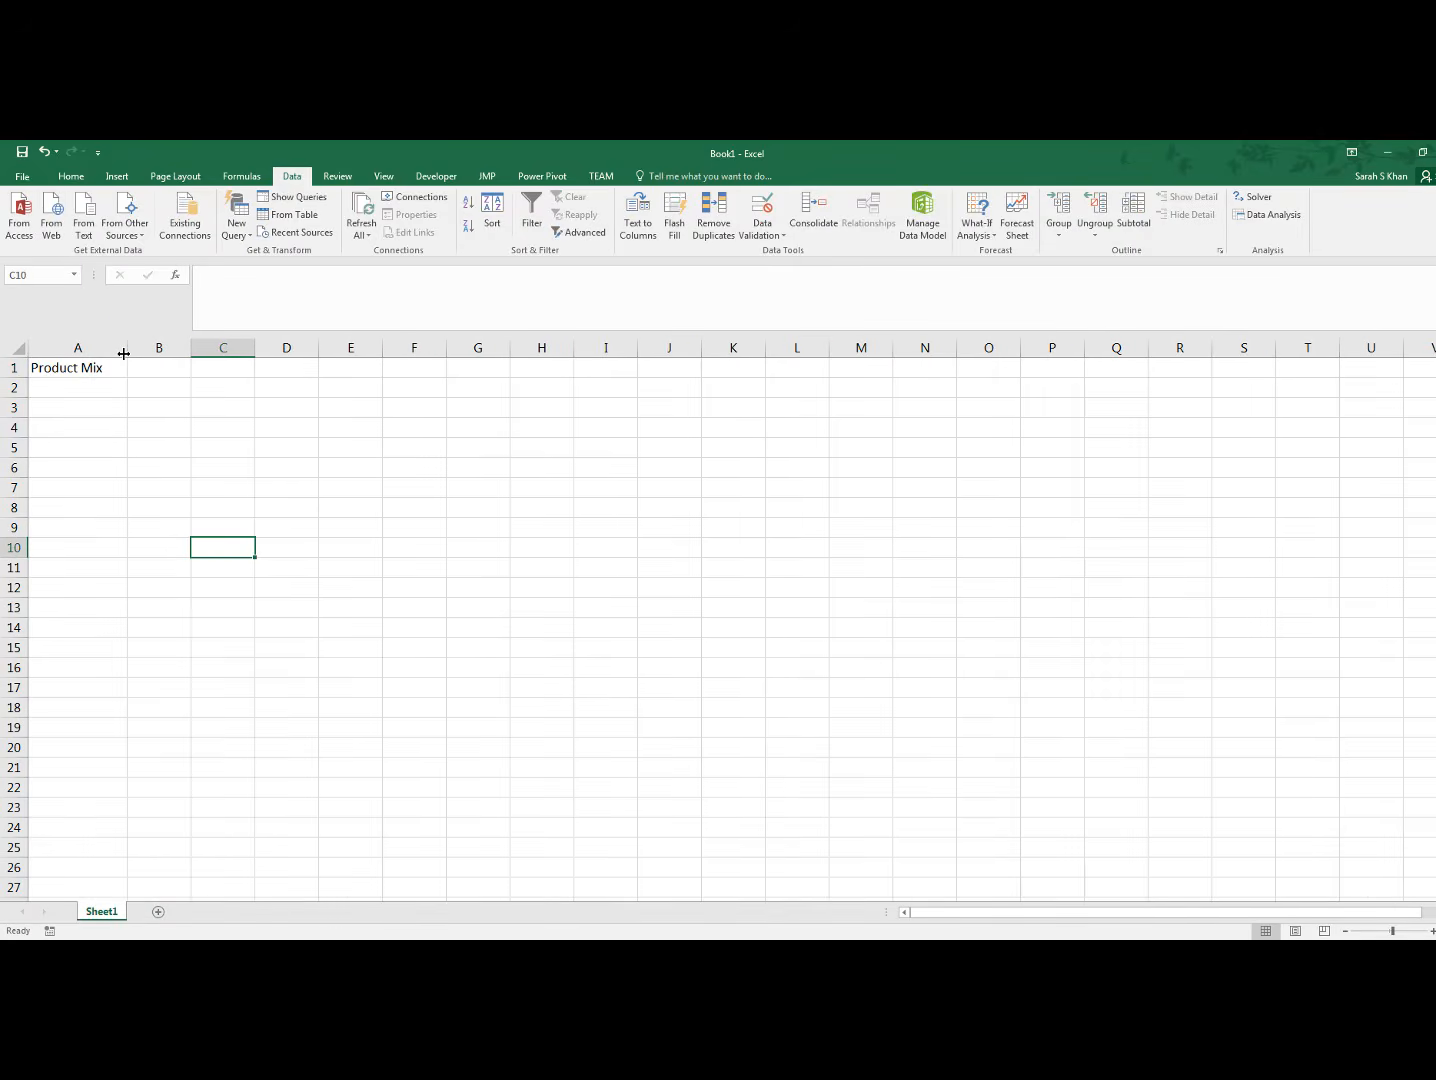
# Enter the product headers "Normal Lawn Mower" in B1 and "Racing Lawnmower" in C1
pyautogui.click(168, 369)
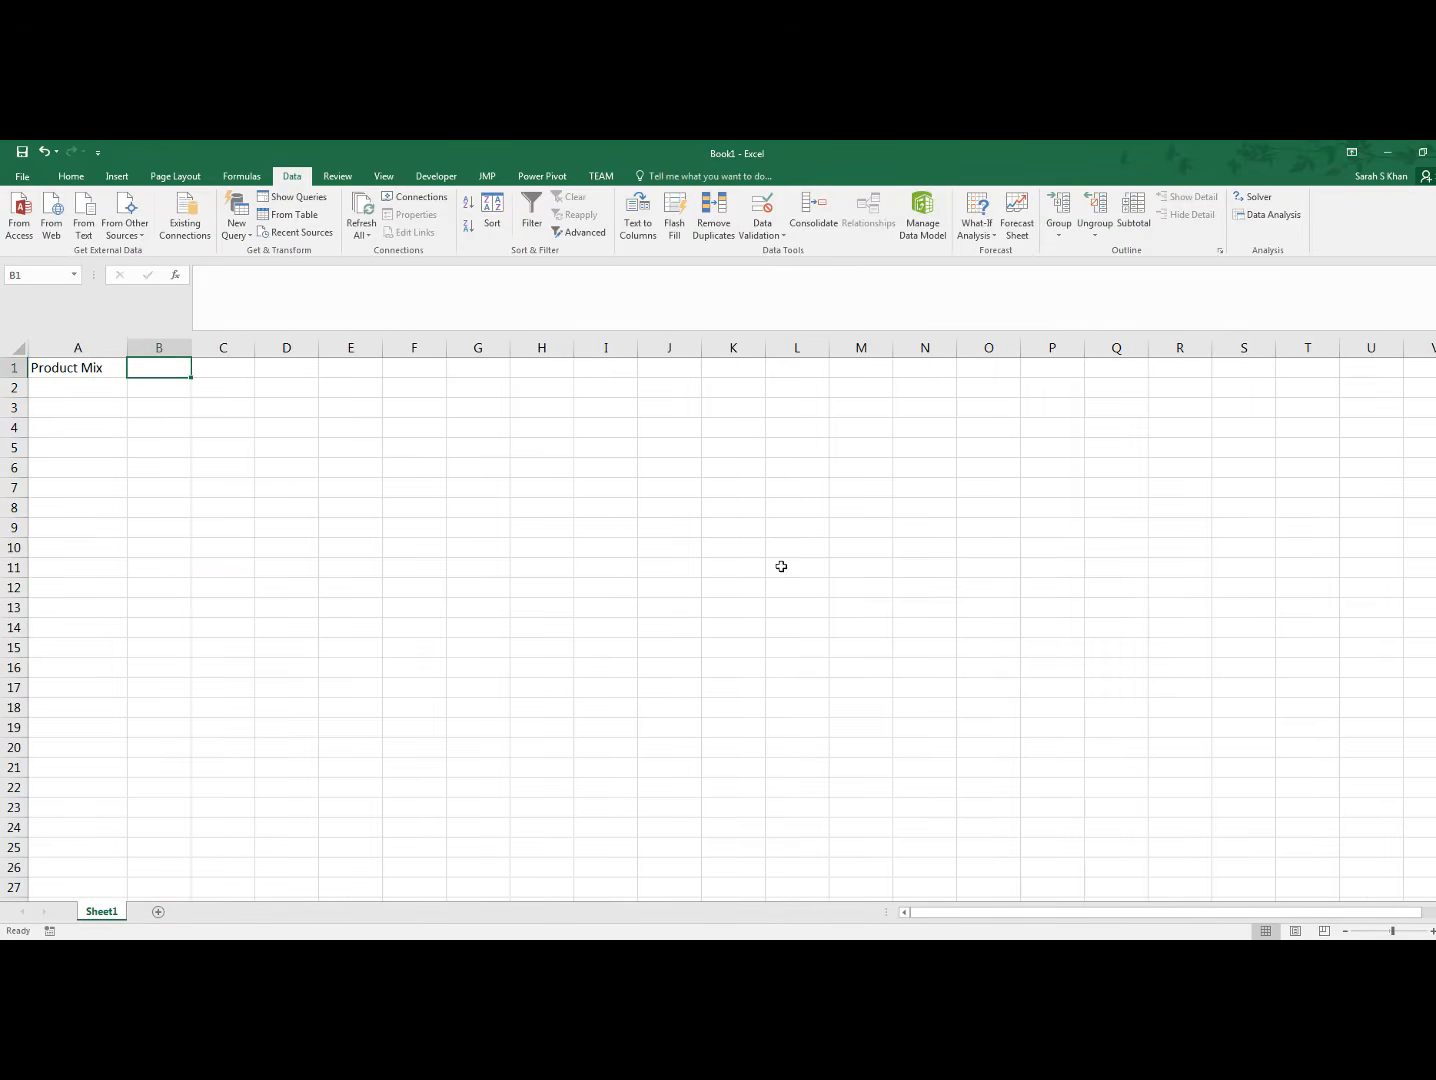
pyautogui.write('Norm')
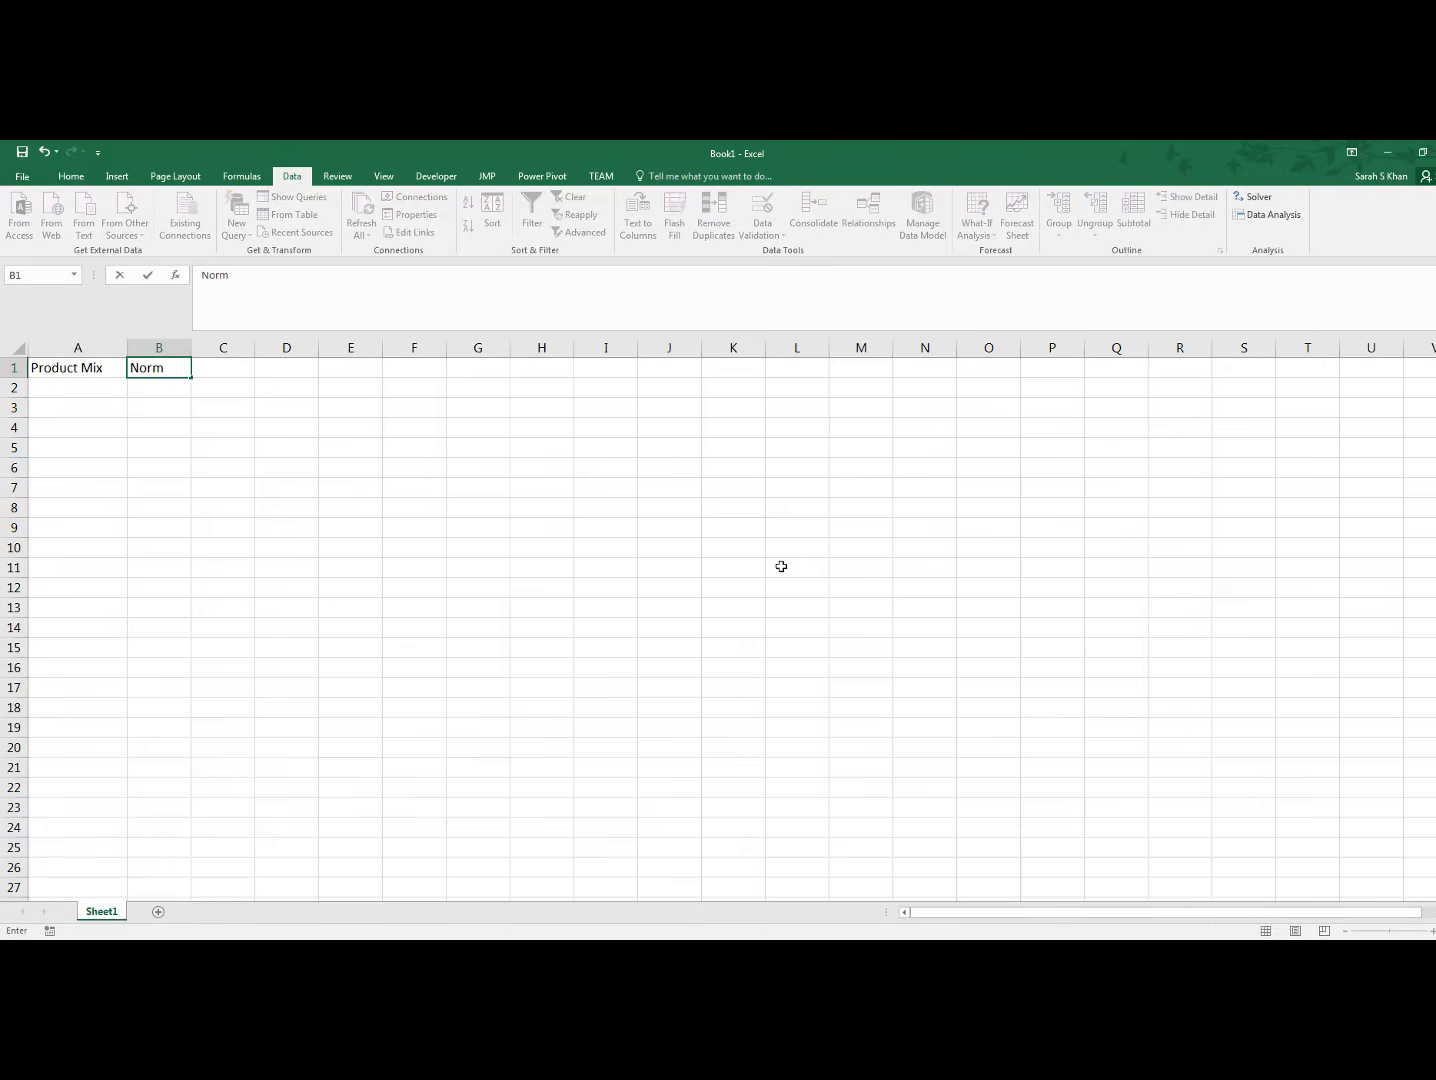
pyautogui.write('al Lawn Mower')
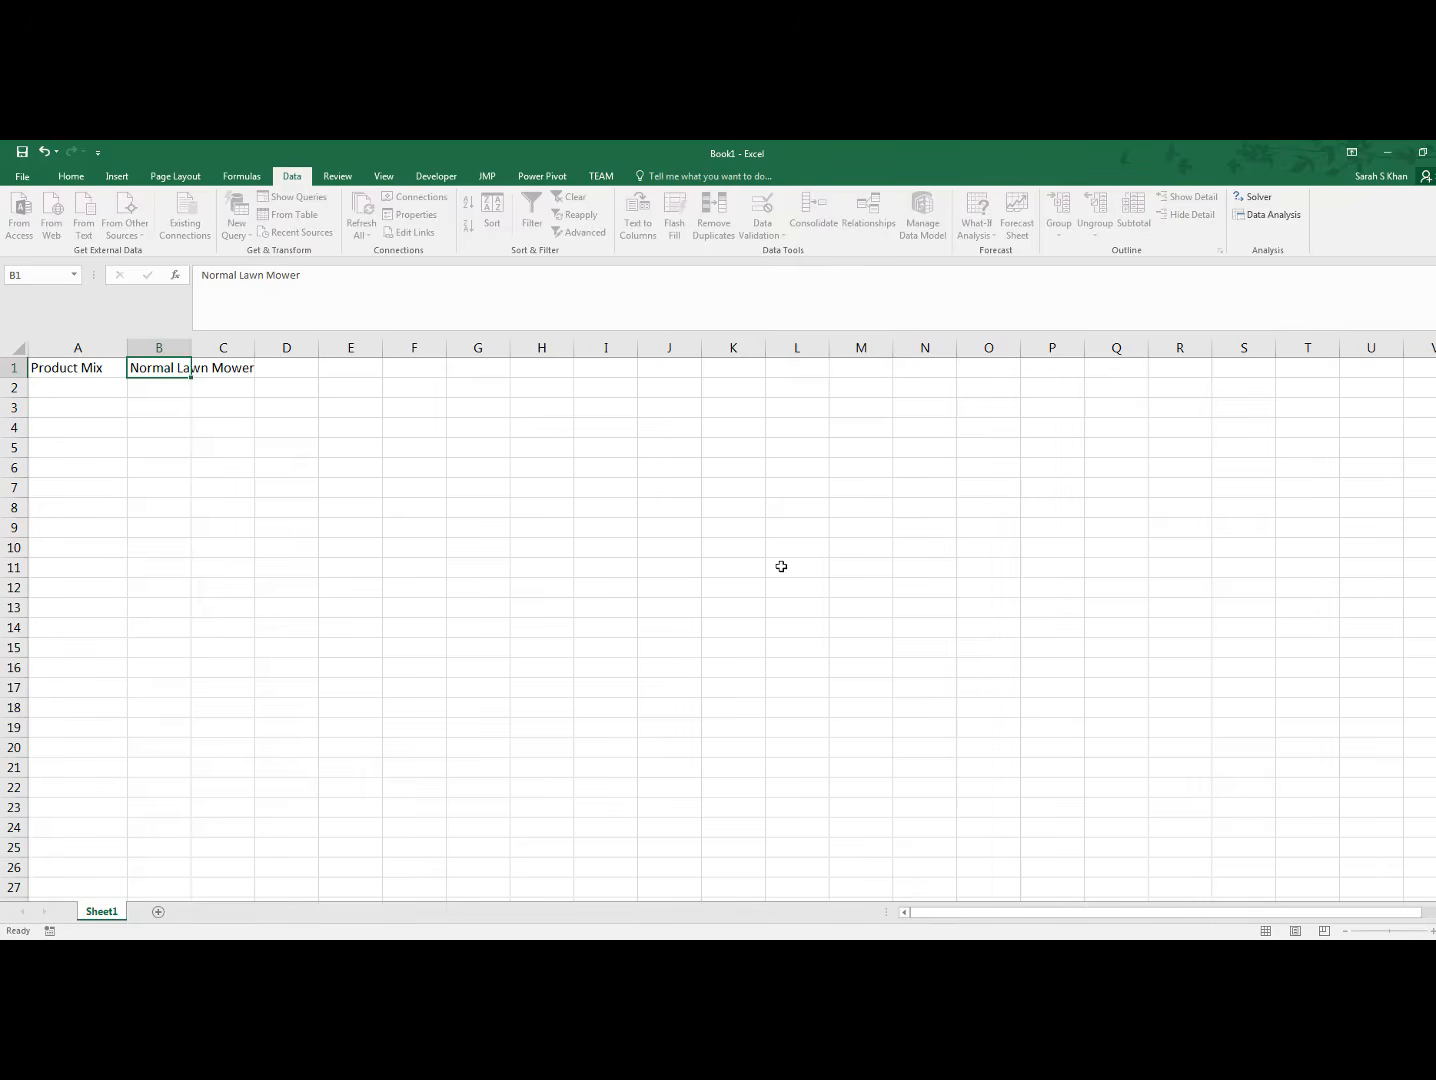
pyautogui.press('Tab')
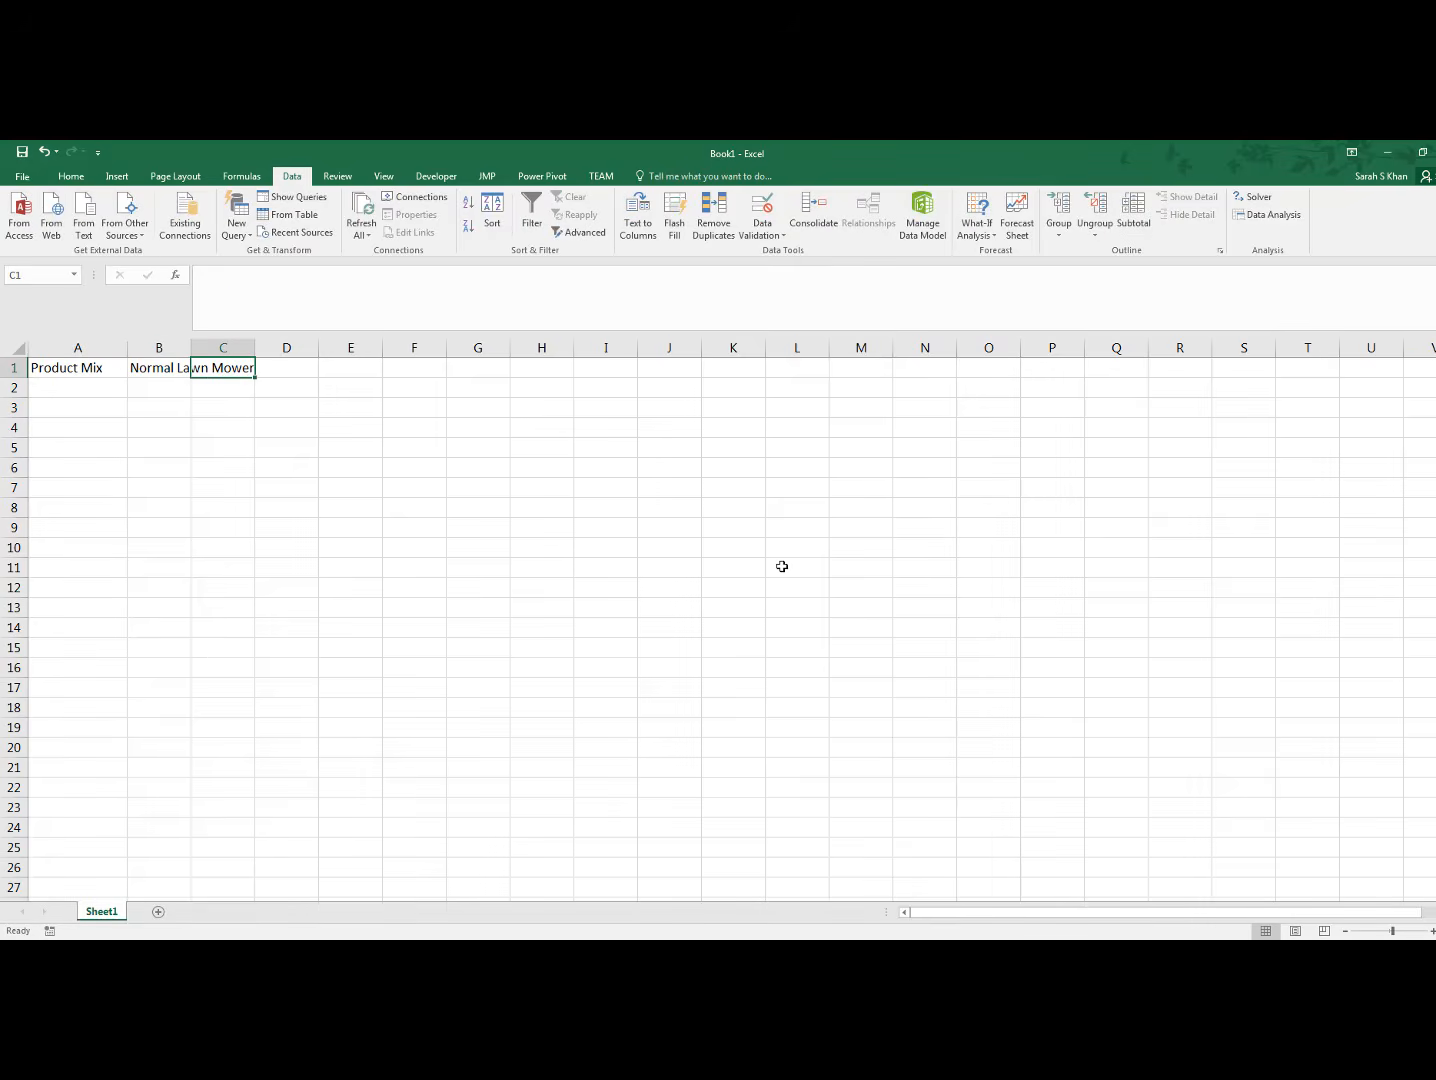
pyautogui.write('Raci')
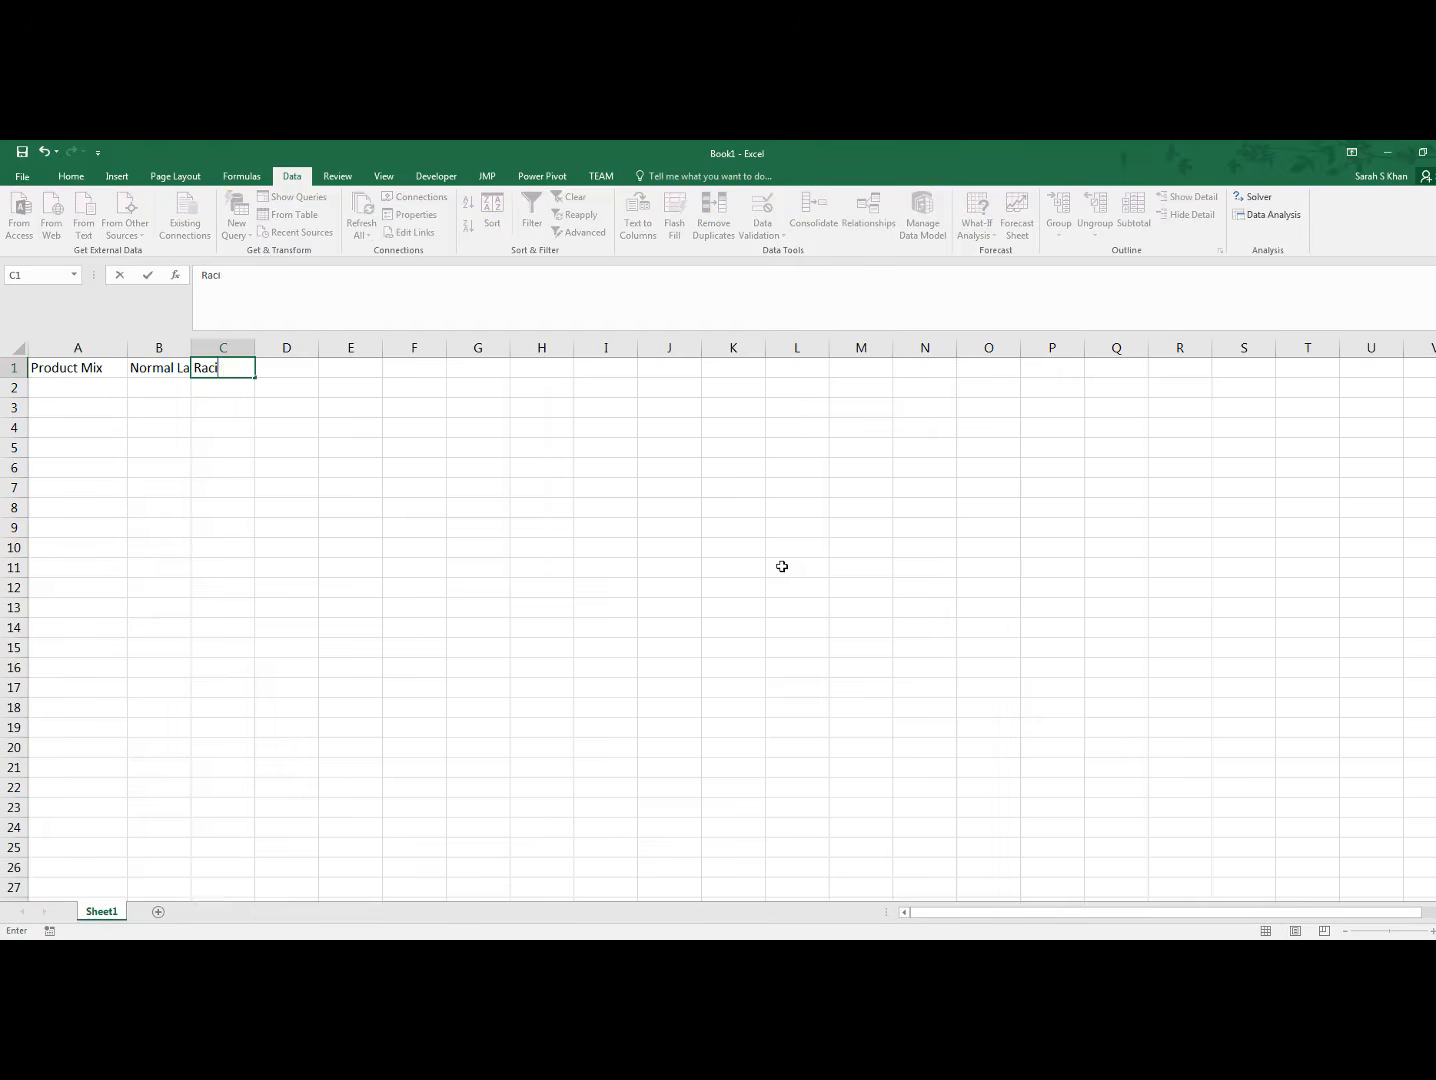
pyautogui.write('ng Lawnmower')
pyautogui.click(234, 427)
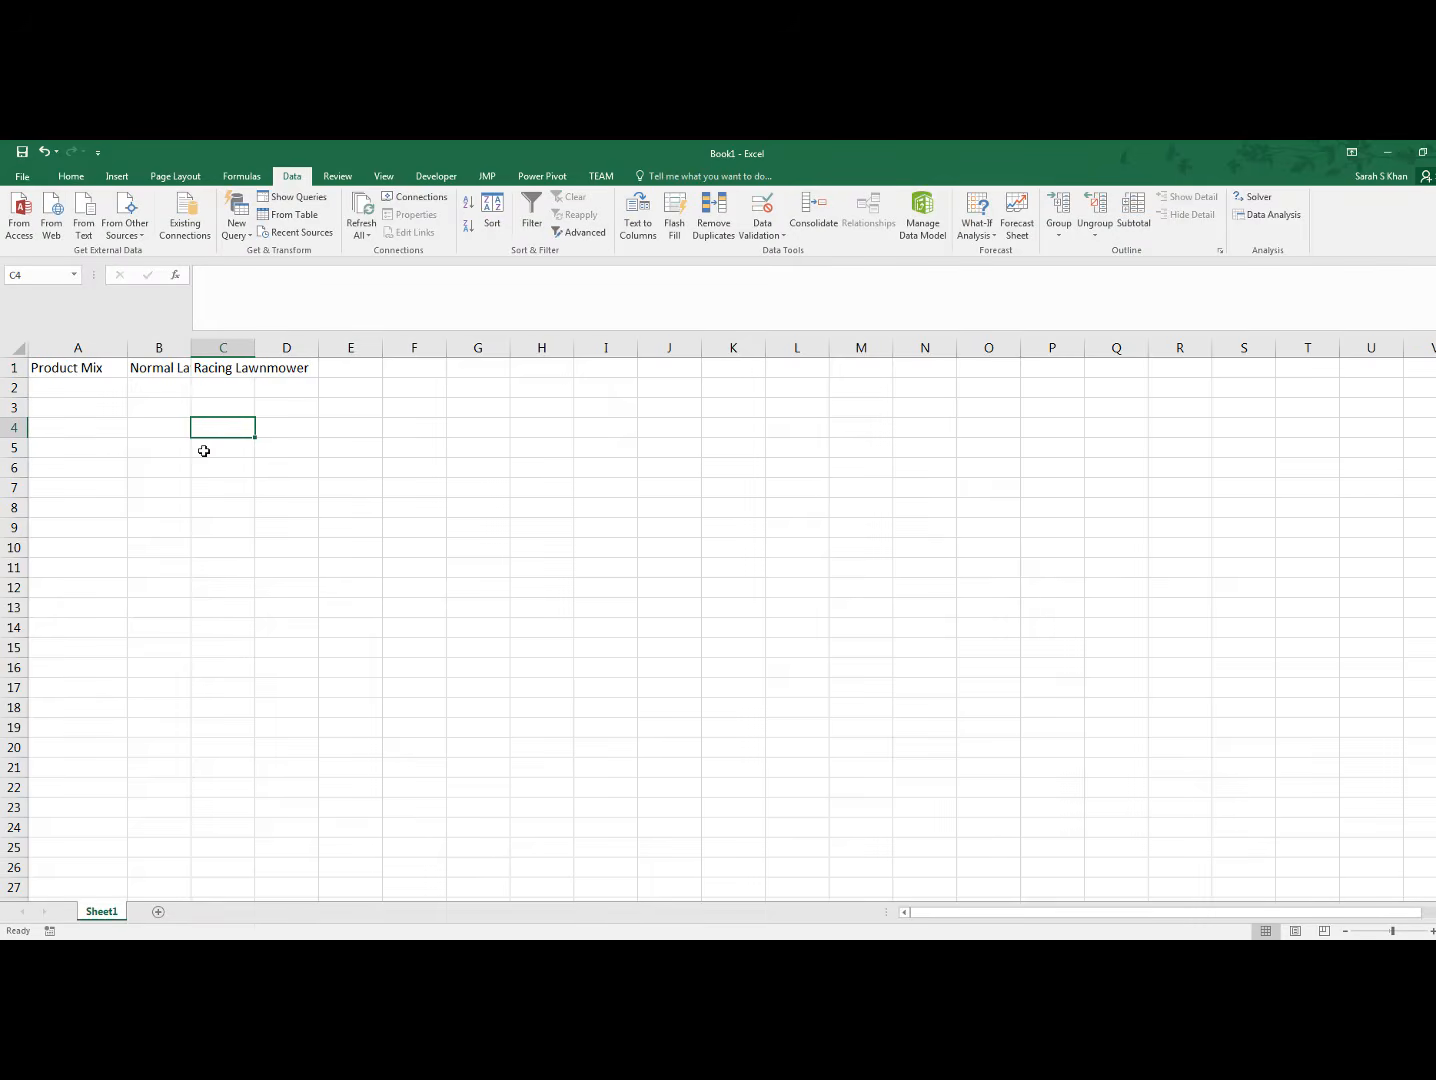
# Format the header cells A1:D1 as bold, wrapped and horizontally centred text
pyautogui.click(60, 367)
pyautogui.moveTo(70, 369); pyautogui.dragTo(260, 370)
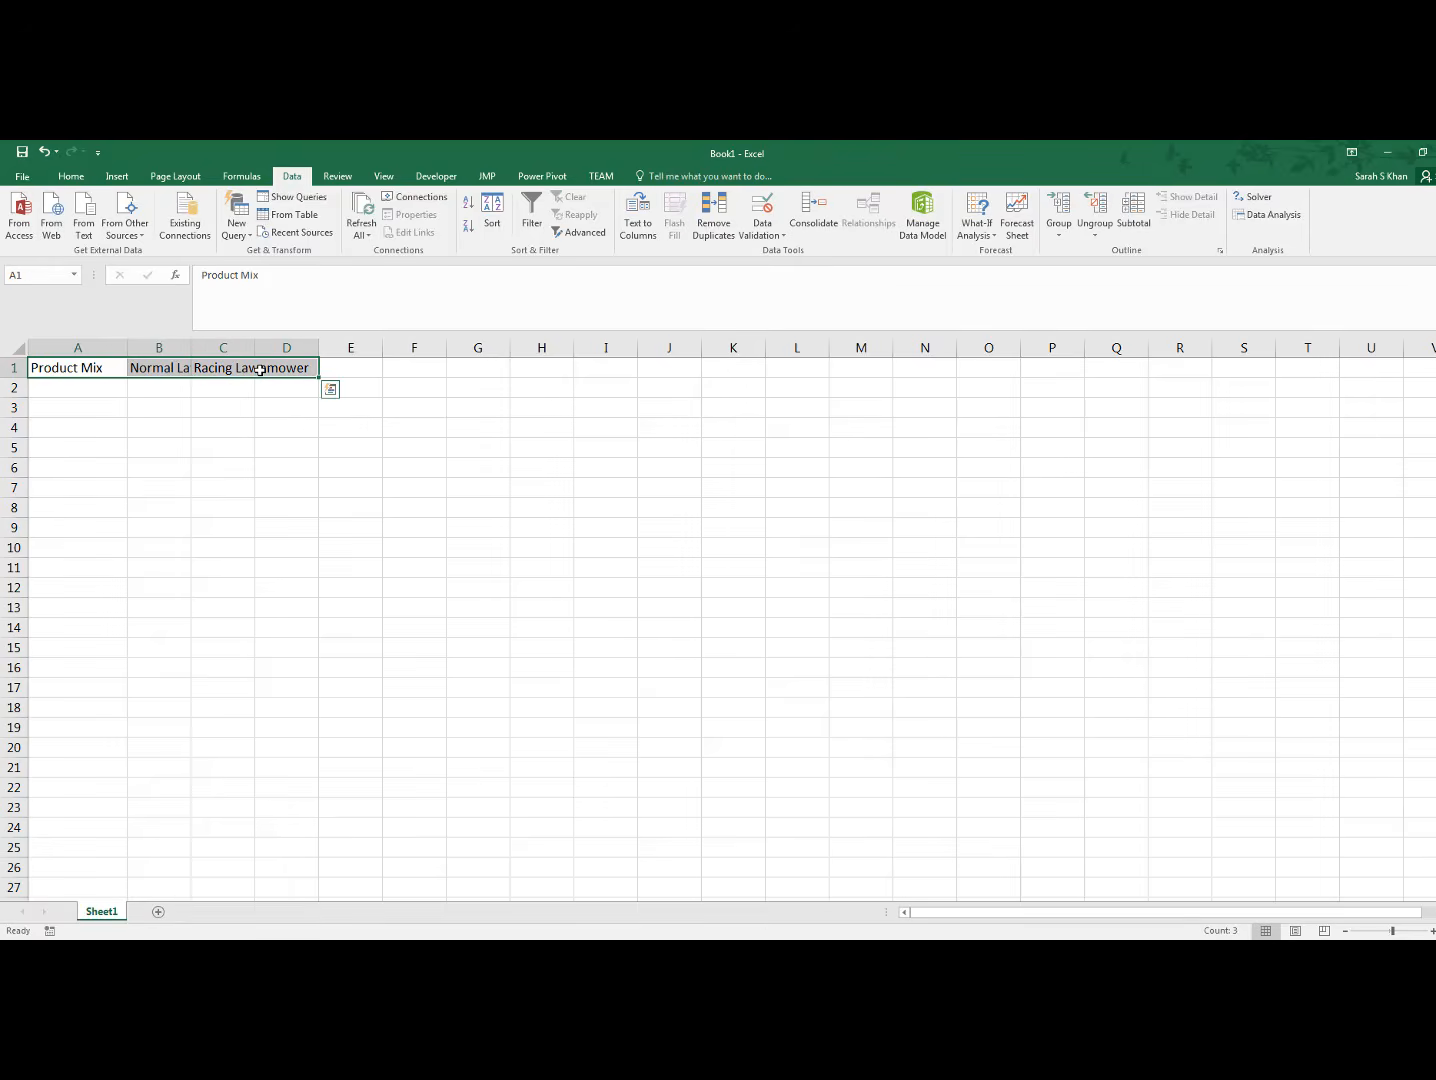
pyautogui.click(71, 177)
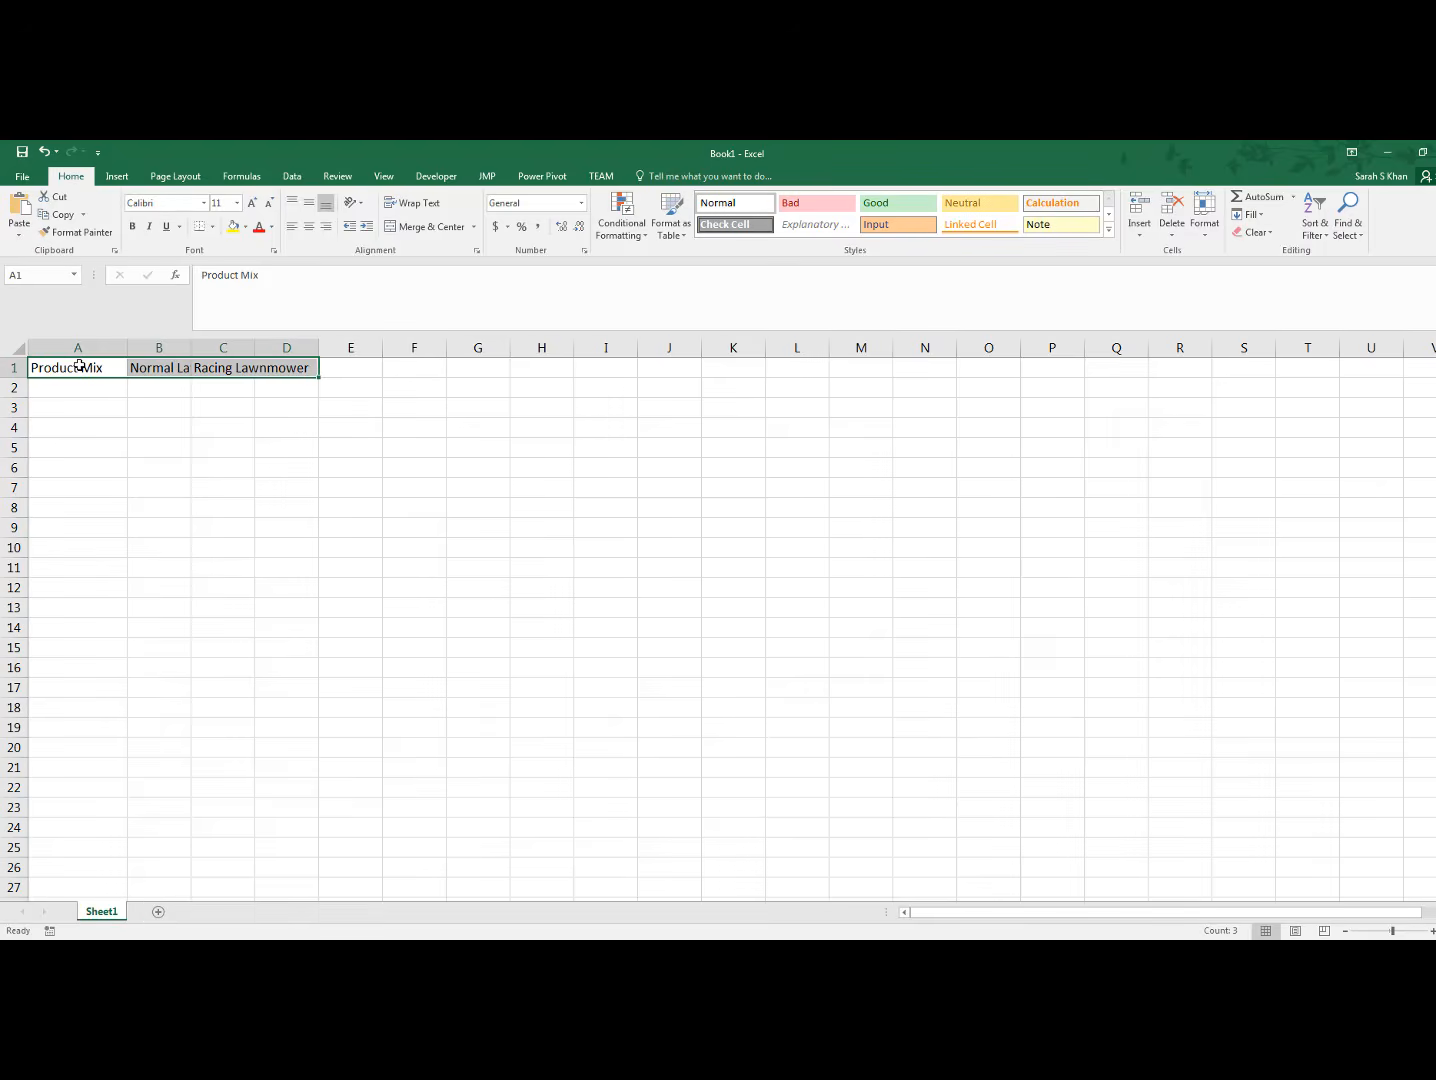
pyautogui.click(134, 231)
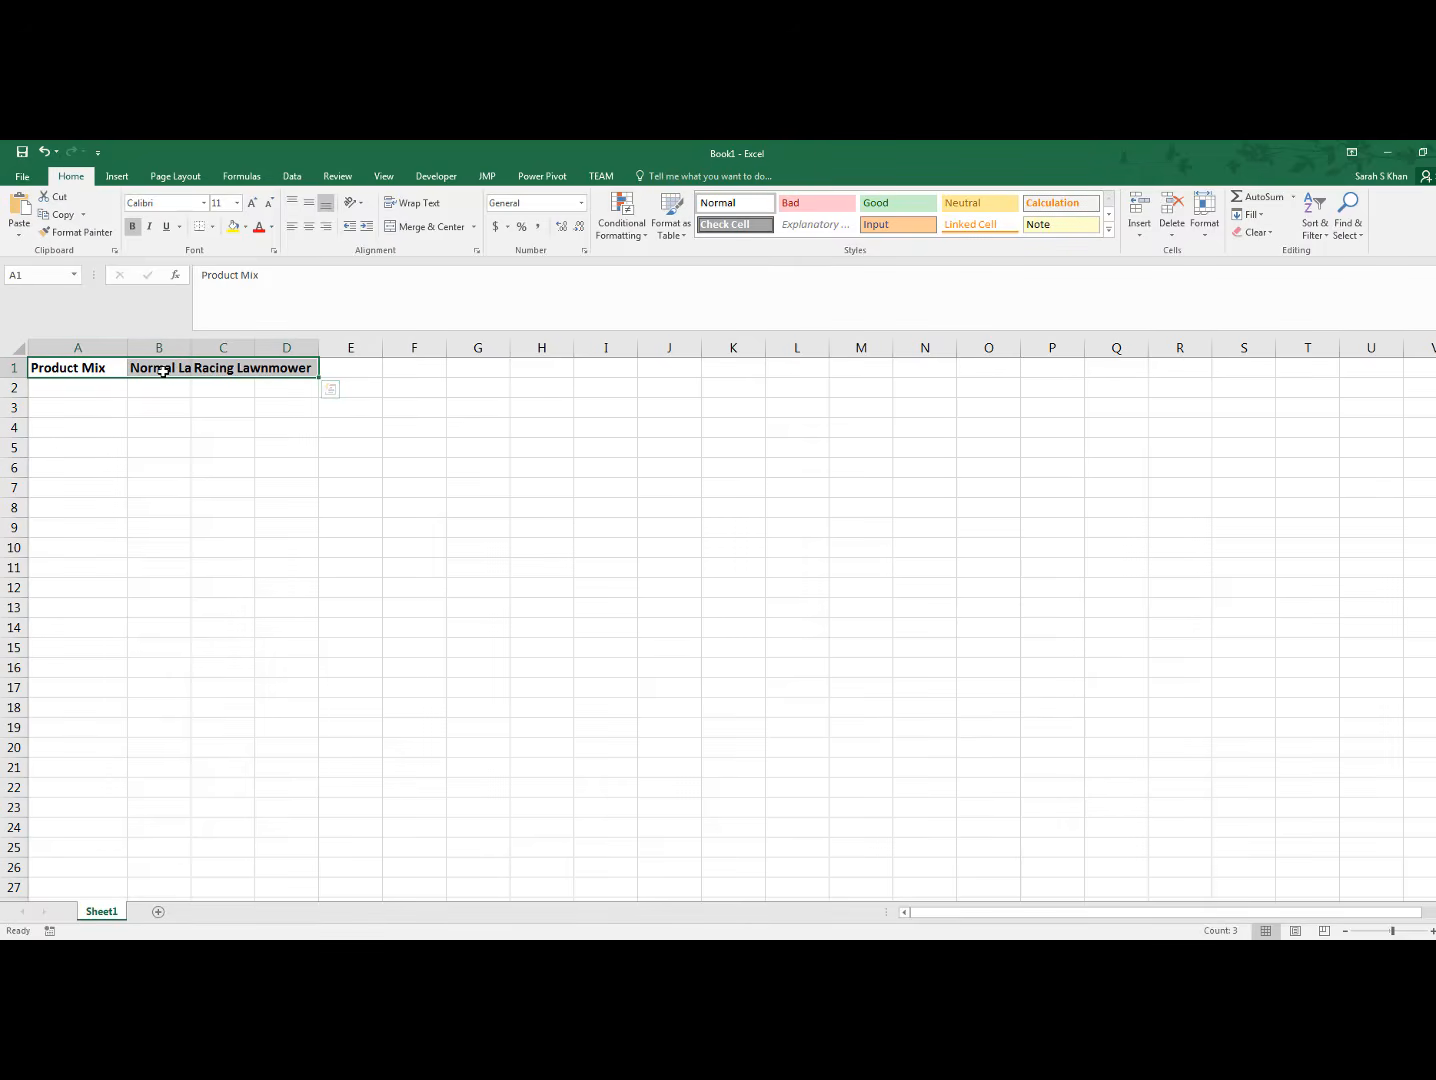
pyautogui.click(431, 207)
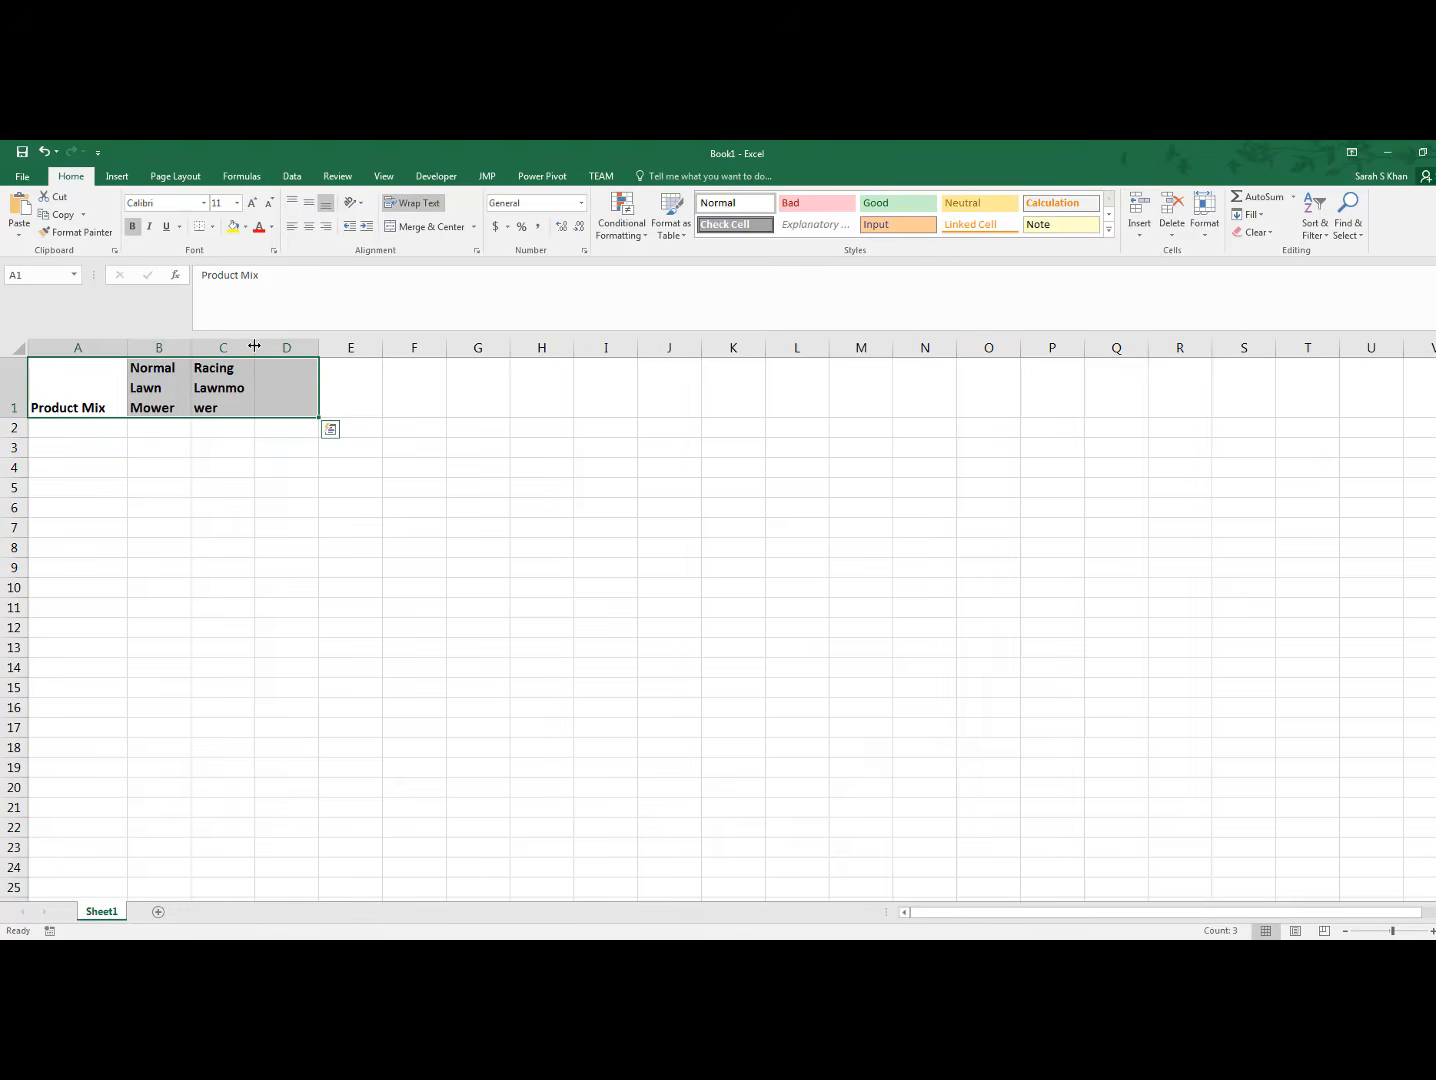
pyautogui.click(310, 228)
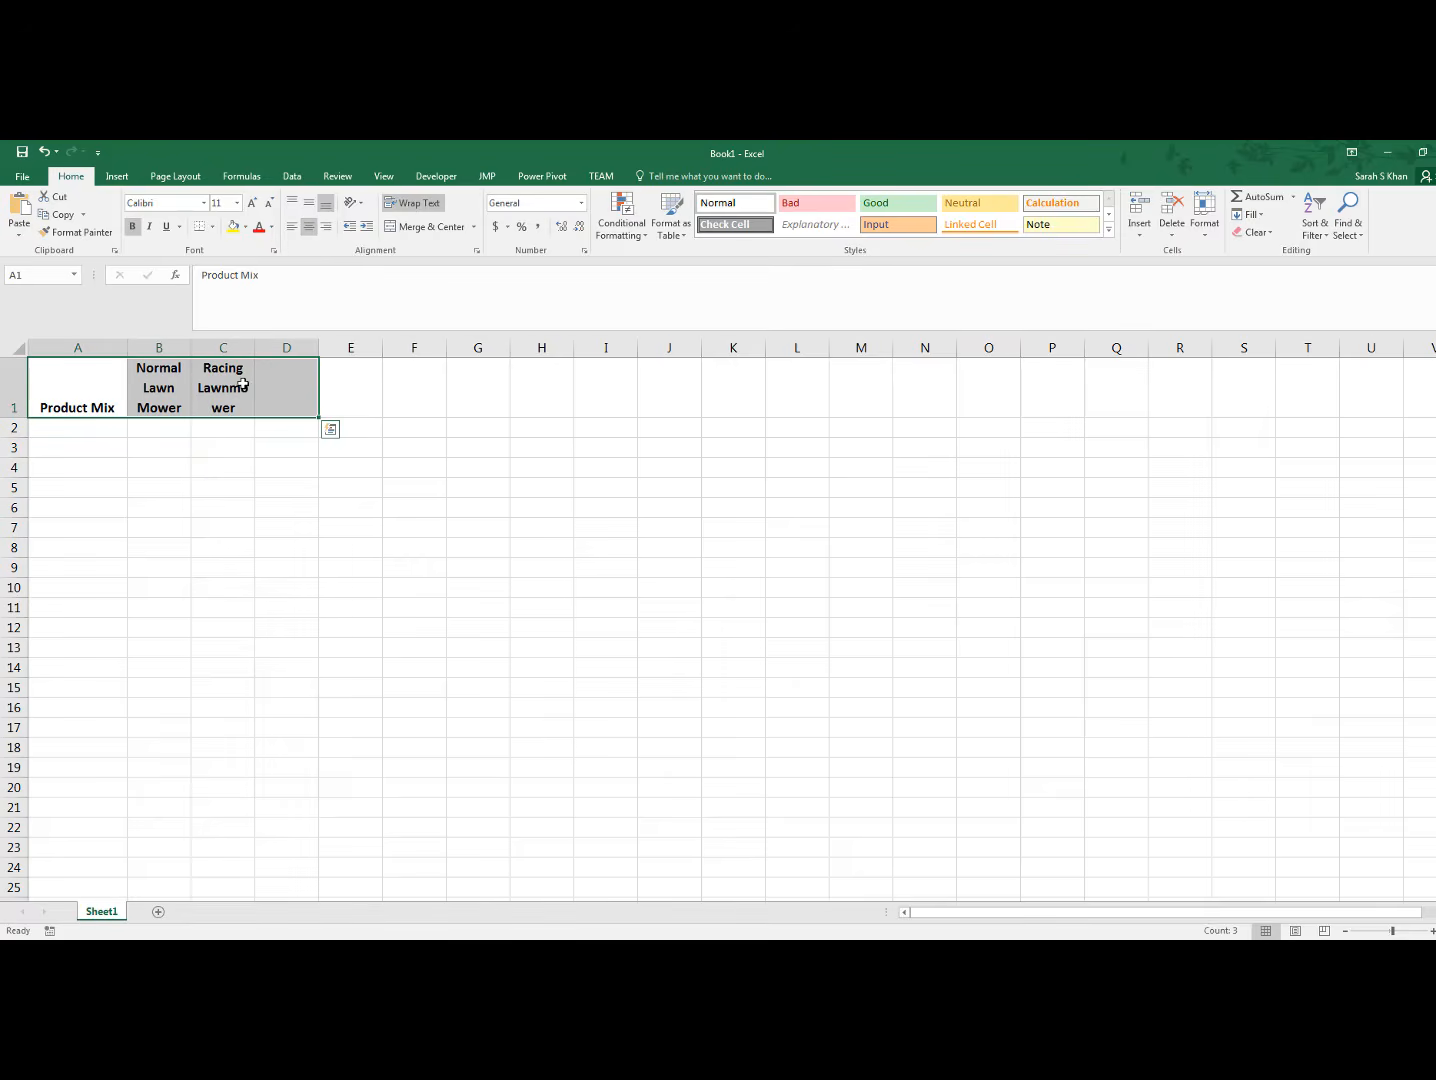
# Widen columns C and B so each product header fits on two lines without splitting a word
pyautogui.moveTo(255, 348); pyautogui.dragTo(281, 348)
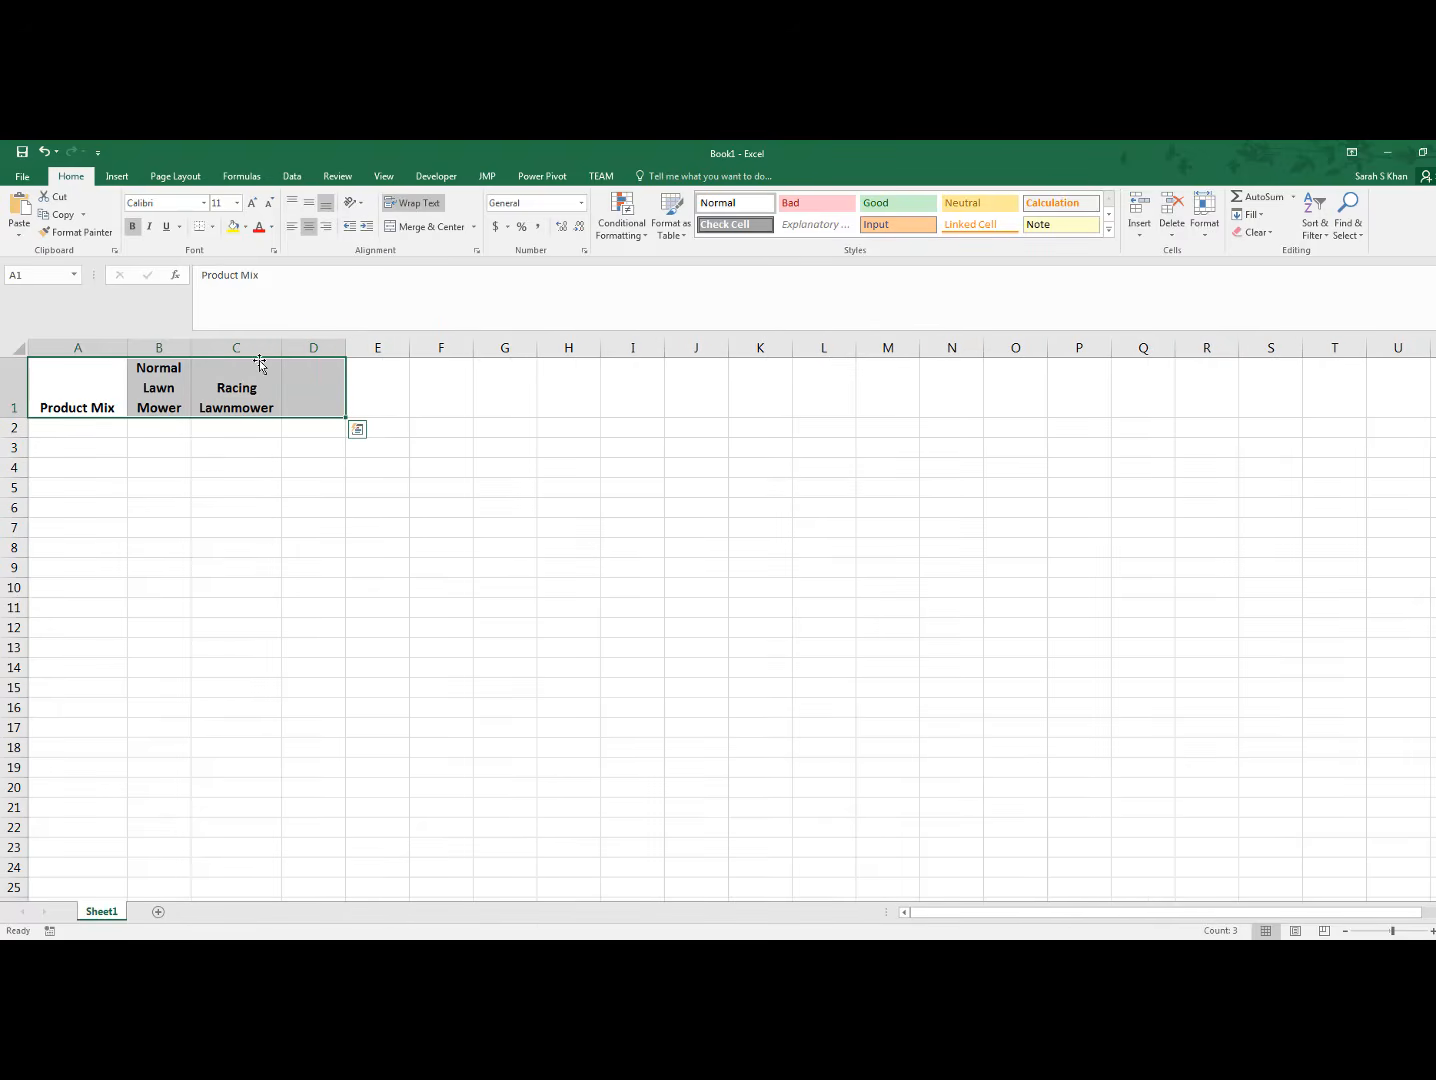
pyautogui.moveTo(192, 348); pyautogui.dragTo(229, 355)
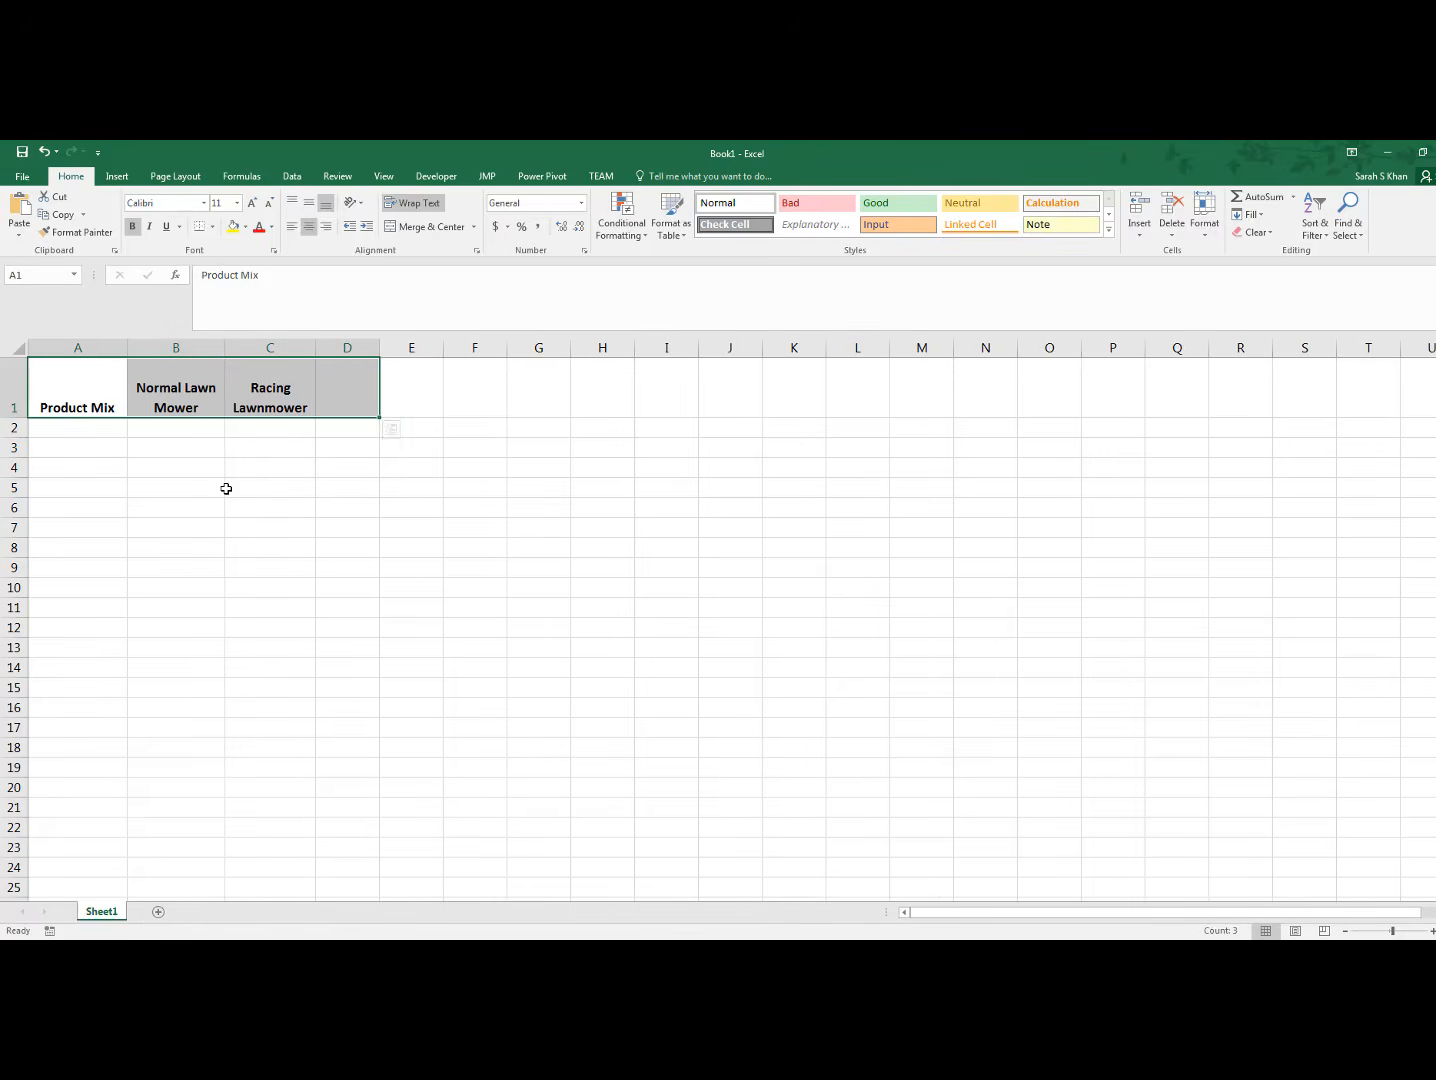
pyautogui.click(211, 433)
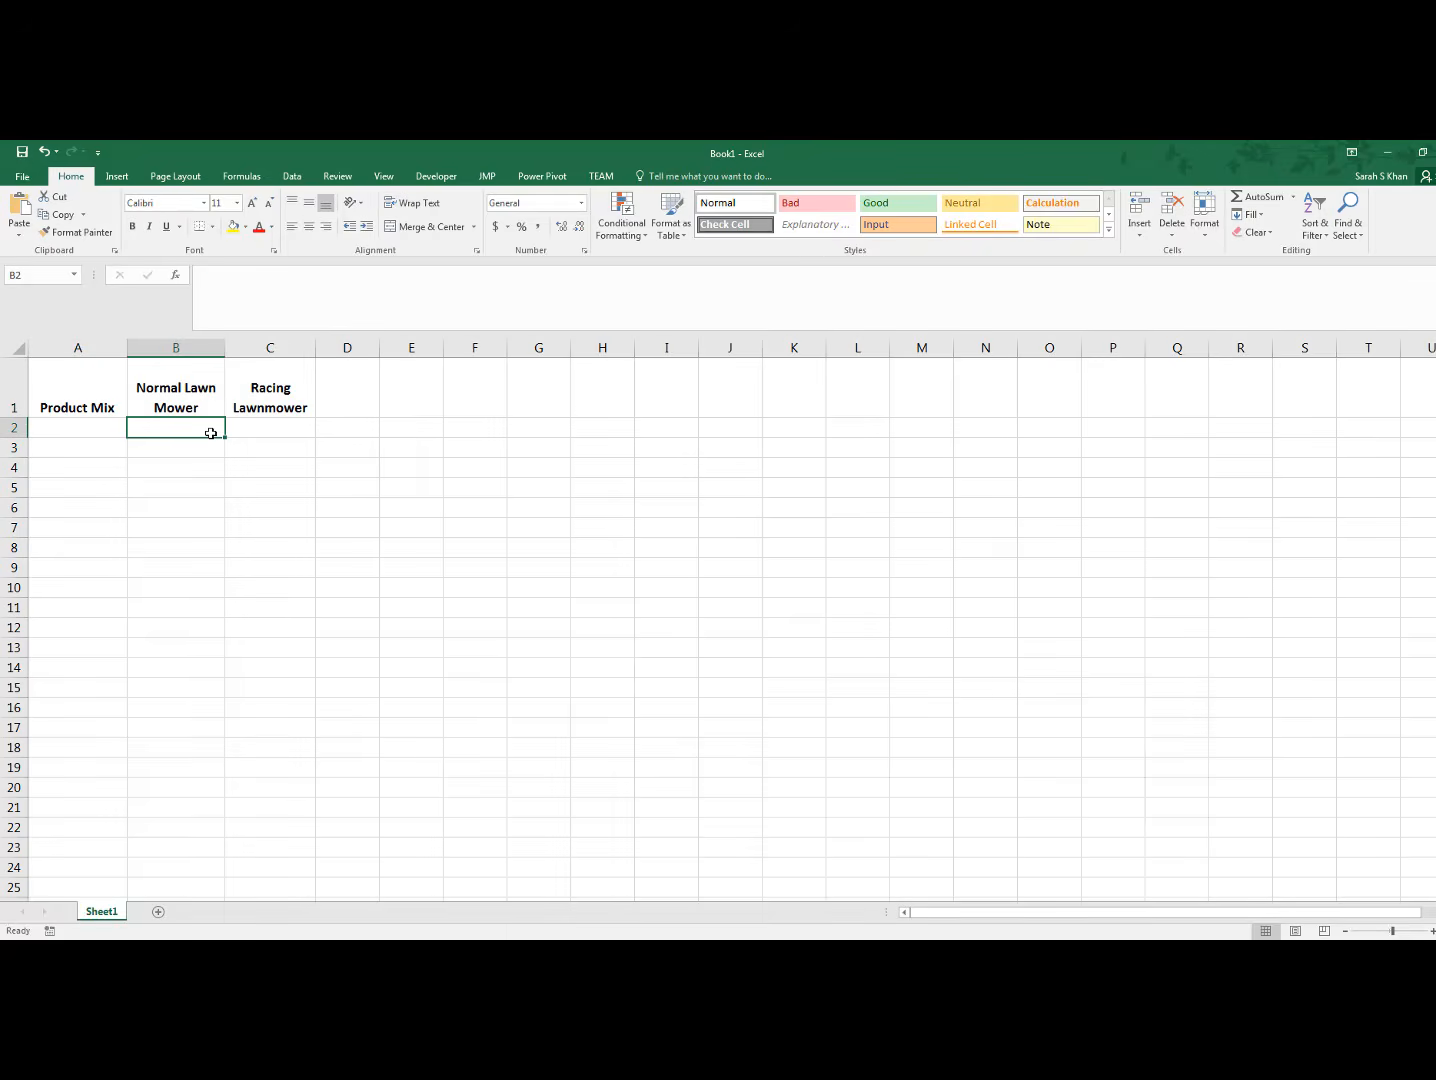
# Enter the row label "Number Made" in cell A2
pyautogui.click(93, 432)
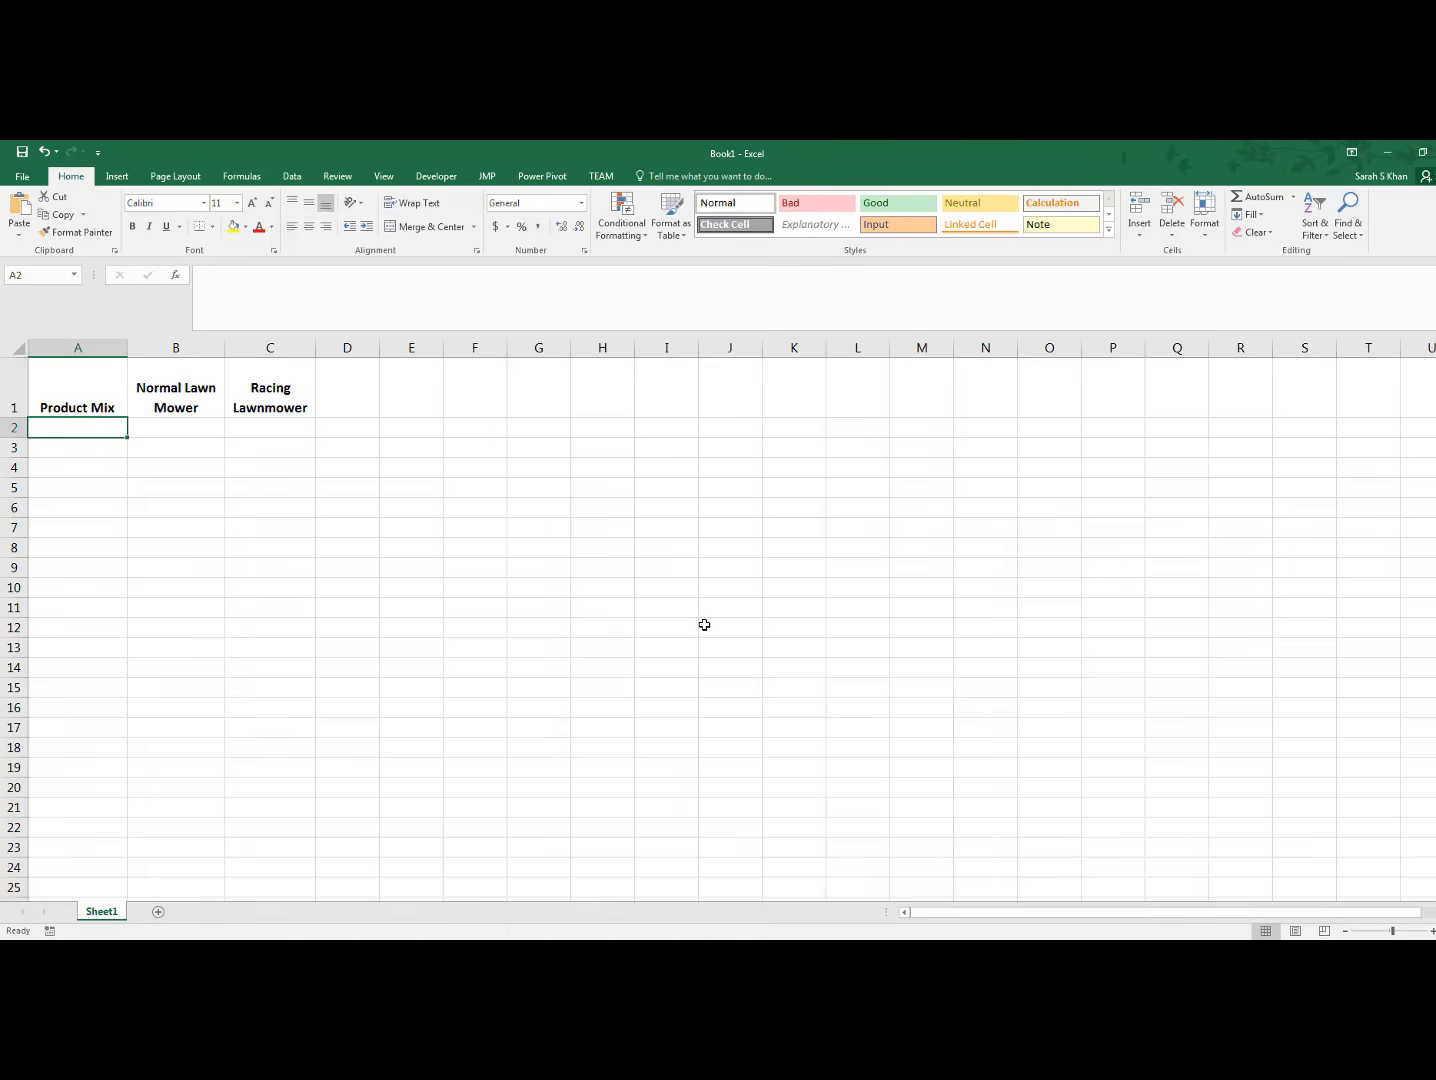
pyautogui.write('Number')
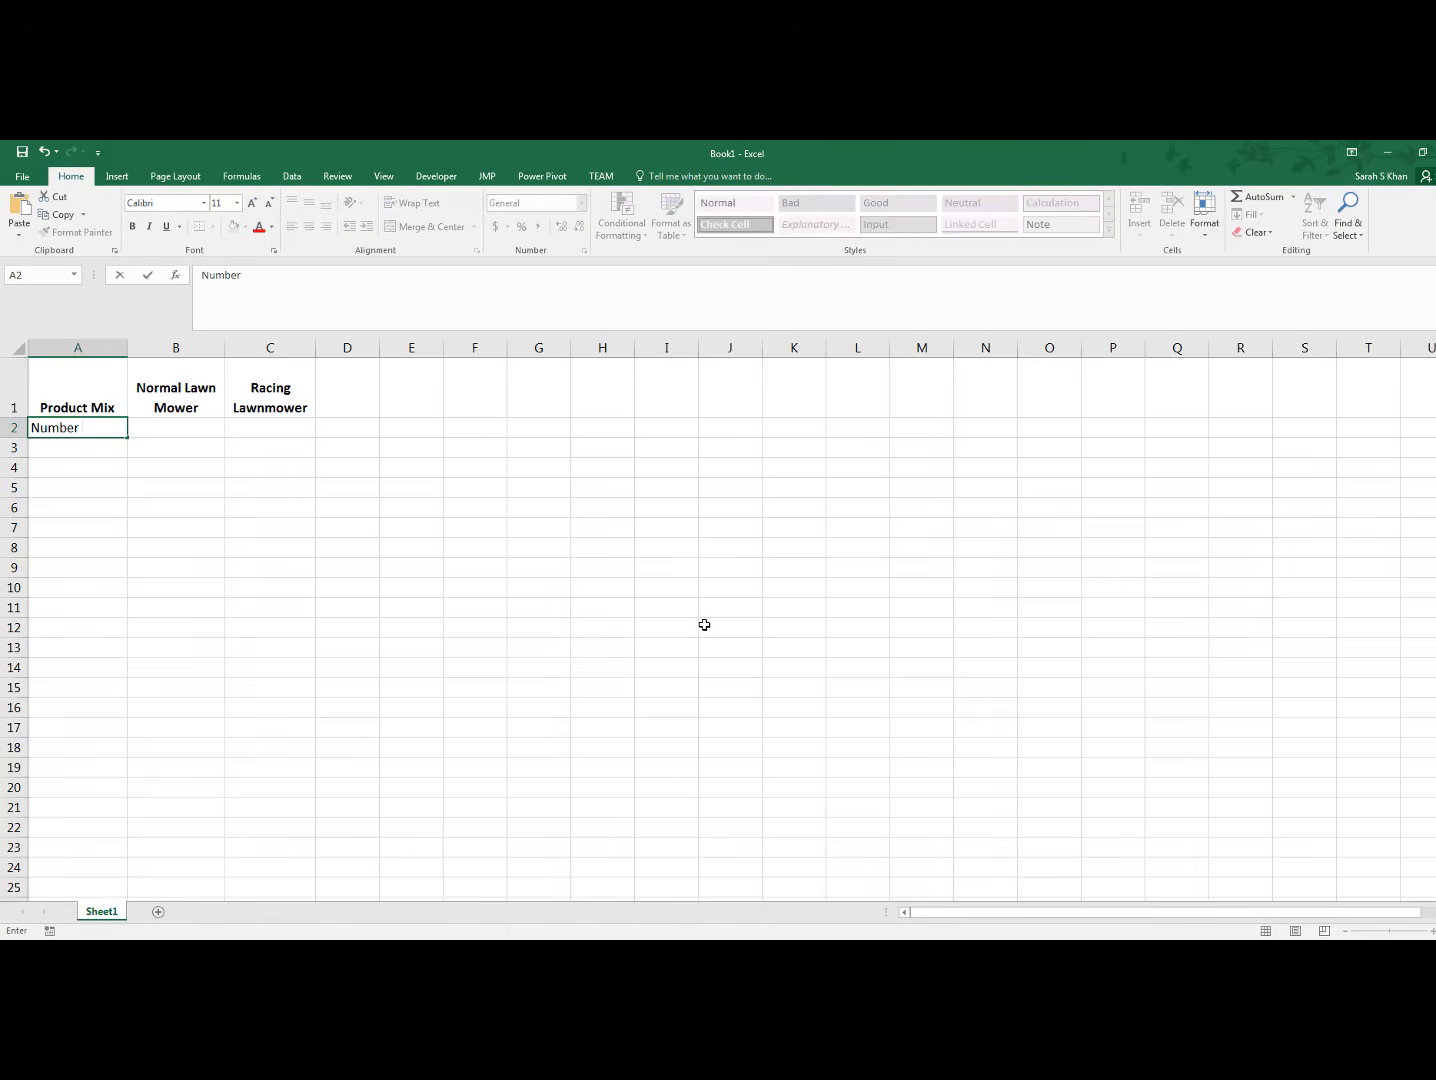
pyautogui.write(' Made')
pyautogui.click(248, 481)
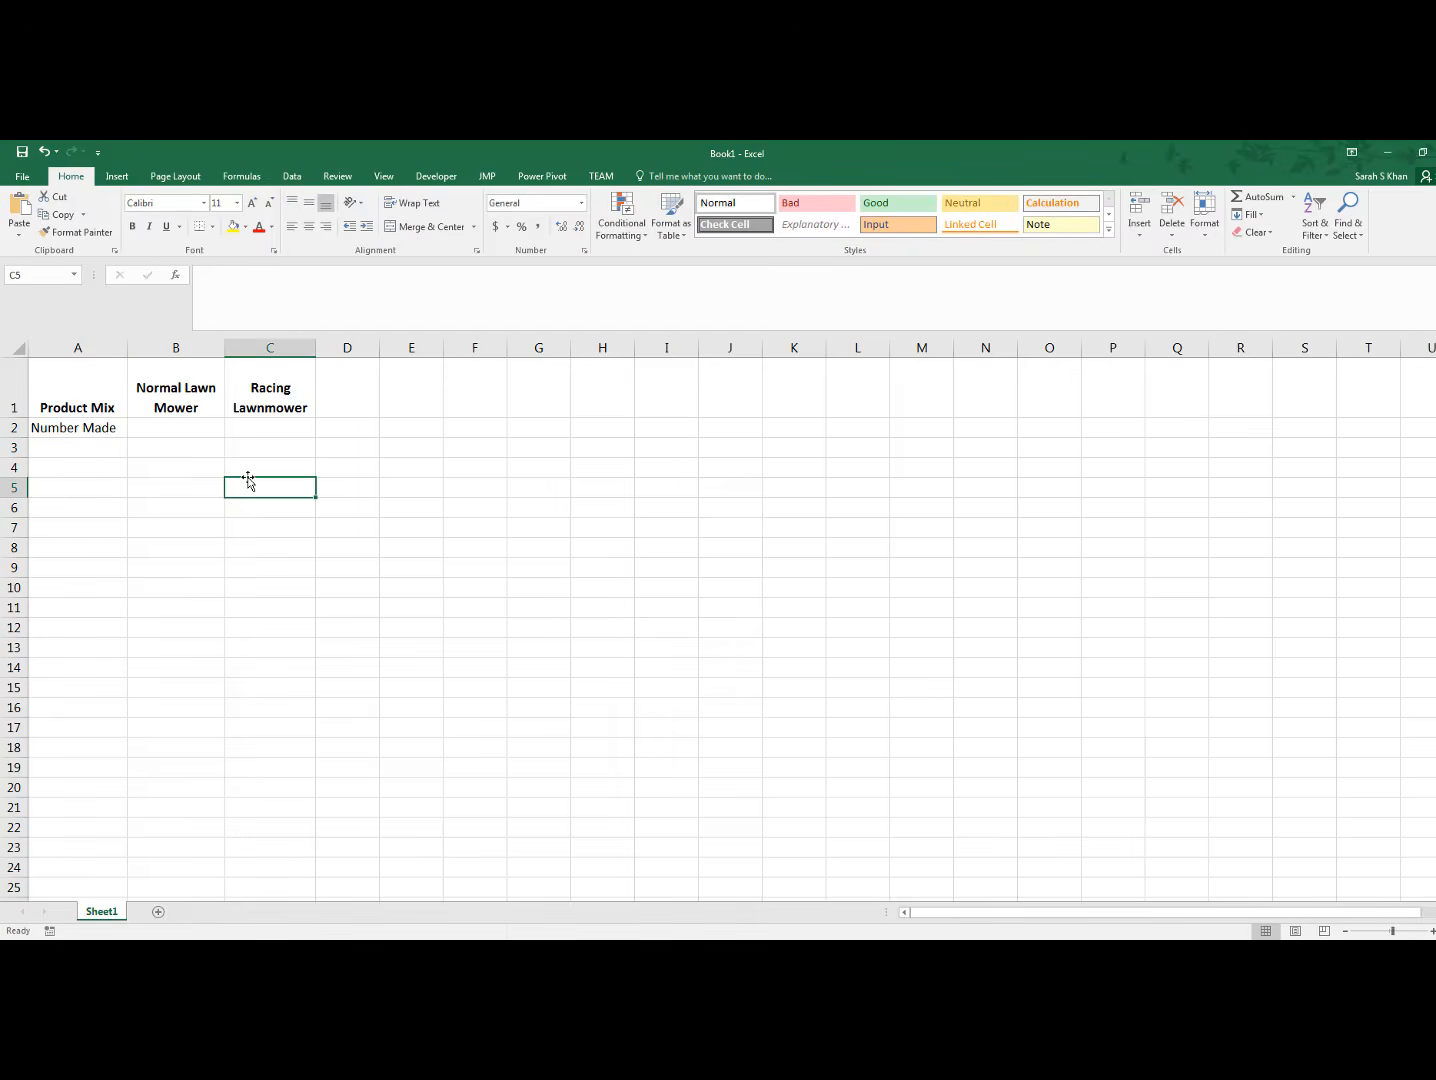
# Bold and centre the "Number Made" label and fill its two value cells B2:C2 with yellow
pyautogui.click(90, 428)
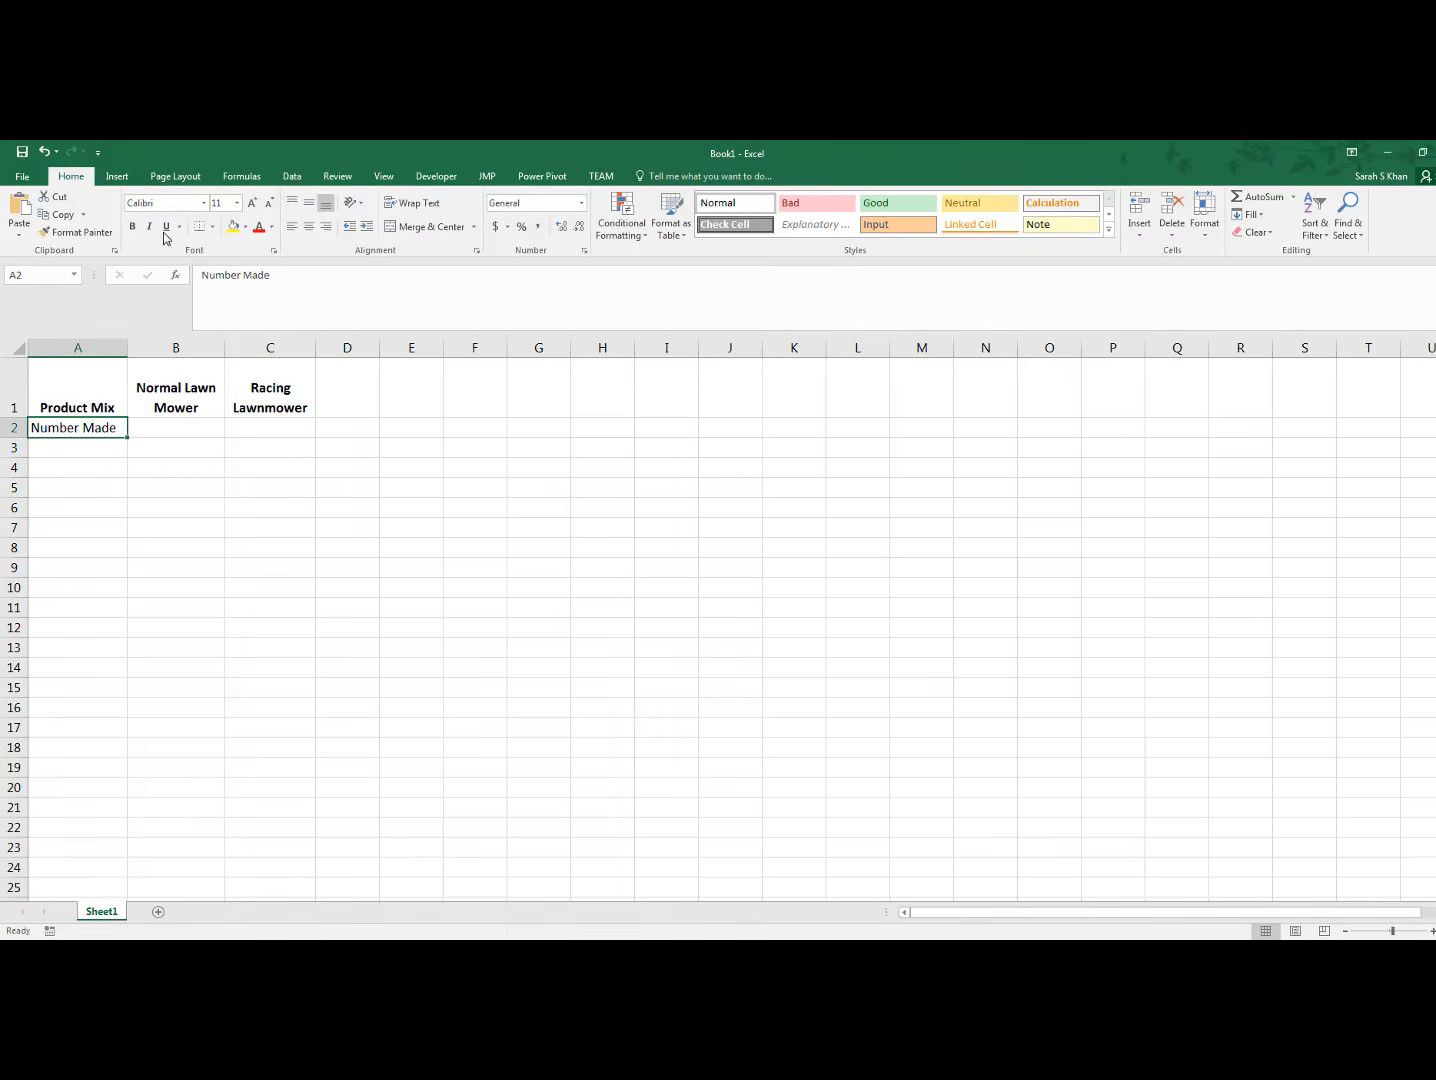
pyautogui.click(133, 226)
pyautogui.click(310, 230)
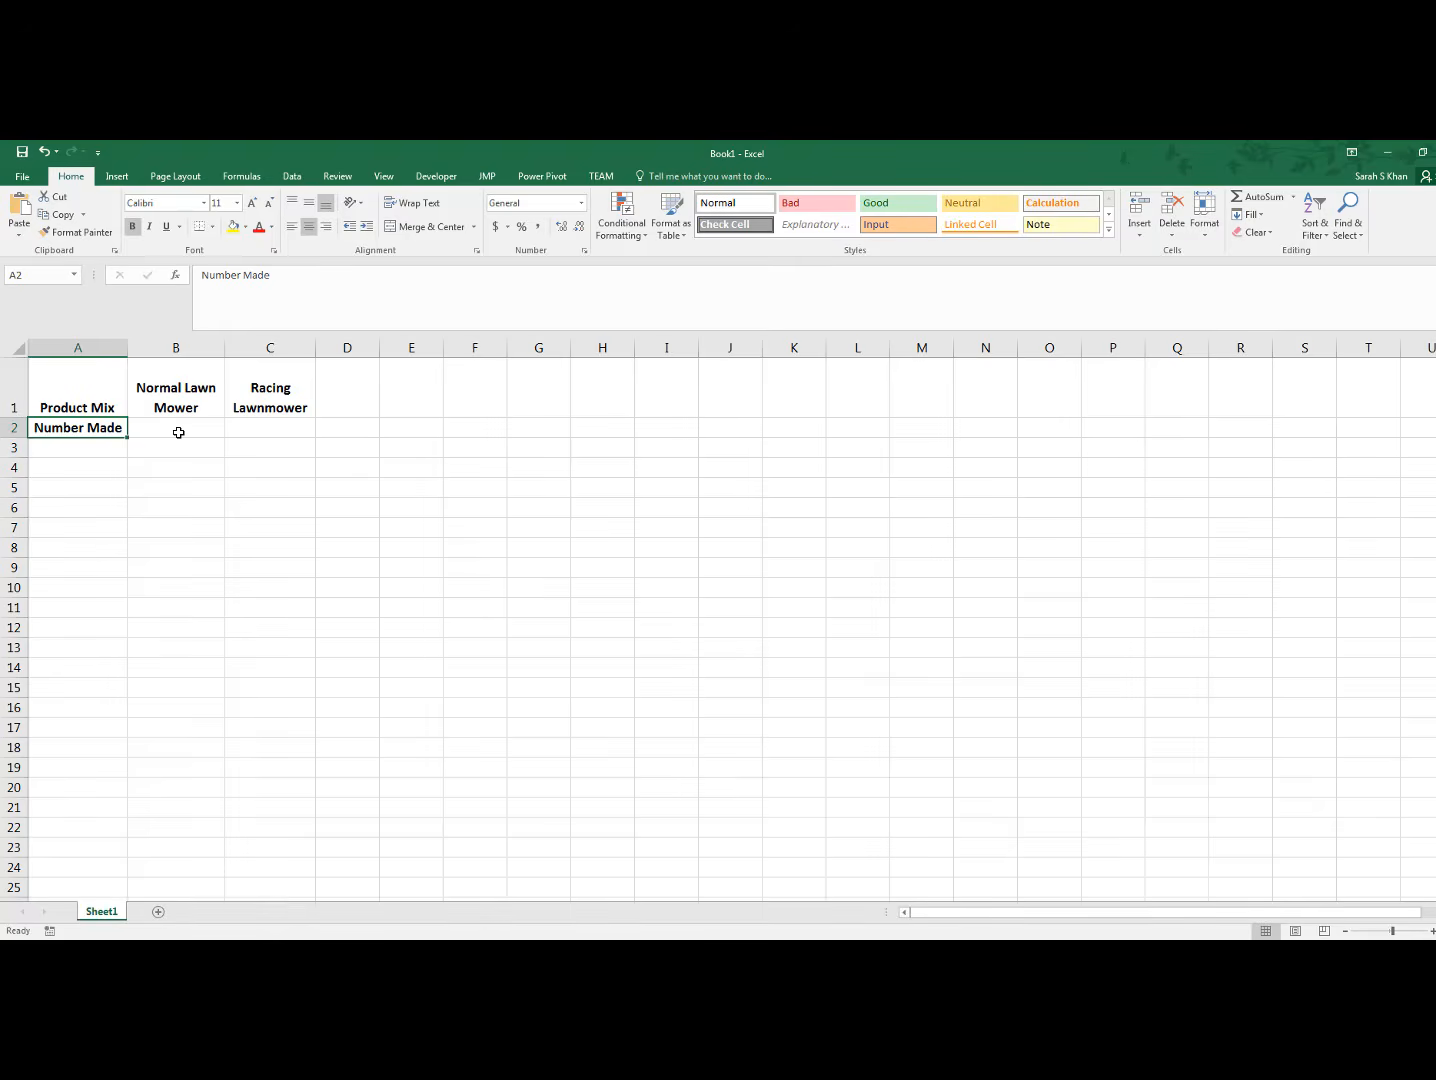
pyautogui.moveTo(186, 432); pyautogui.dragTo(262, 427)
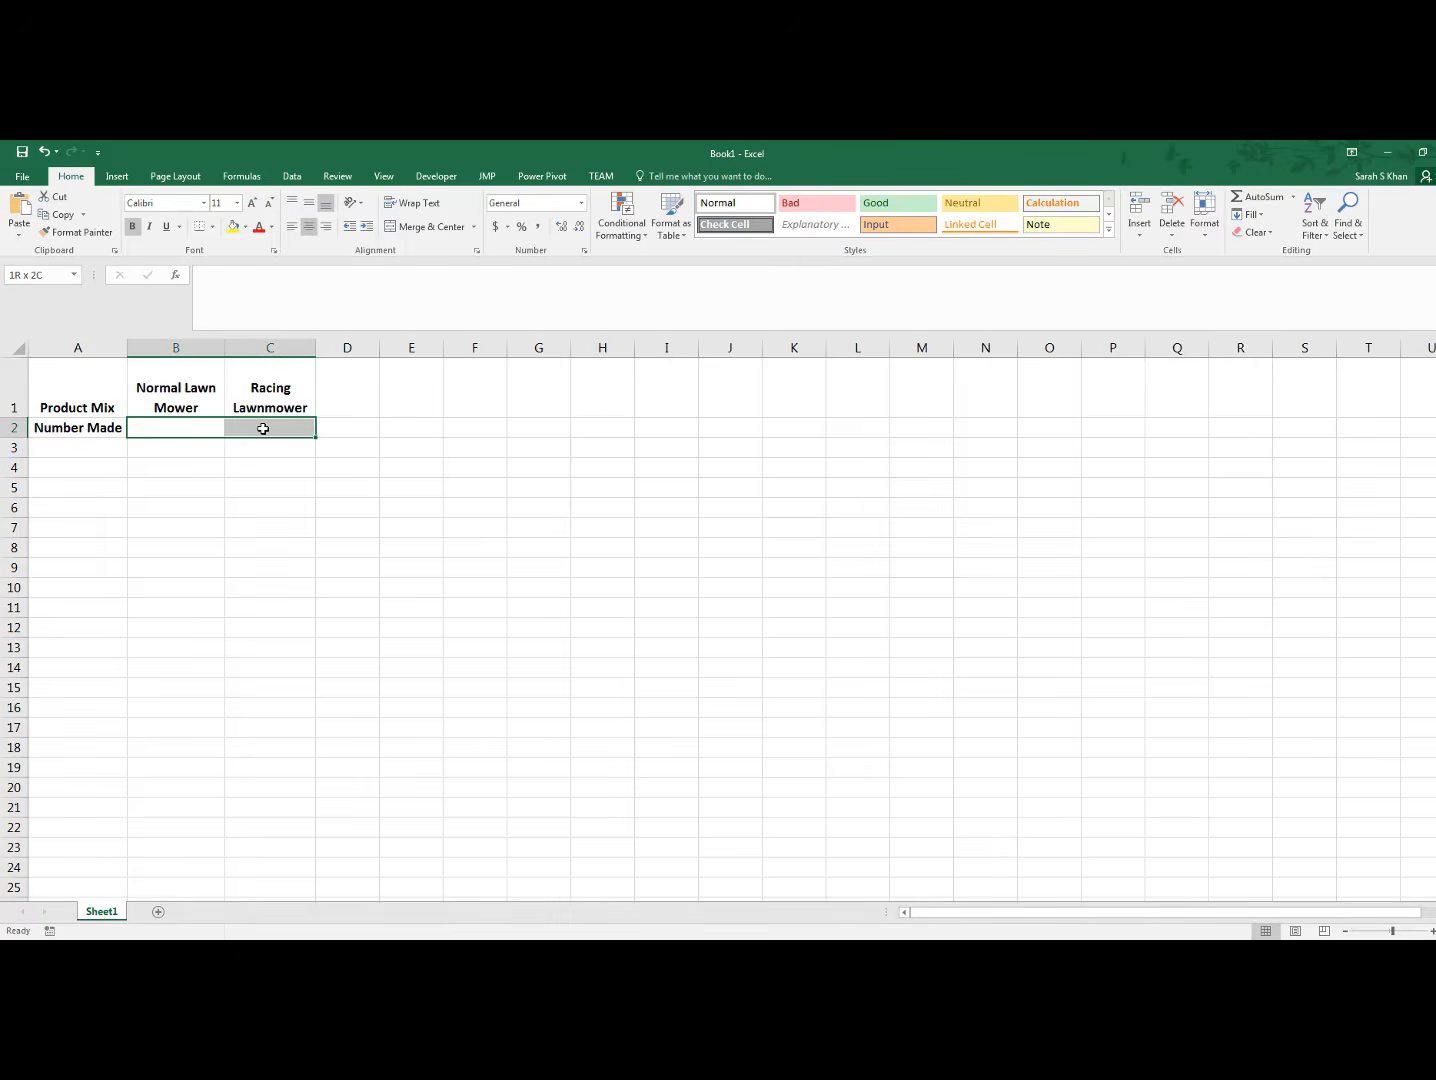
pyautogui.click(232, 226)
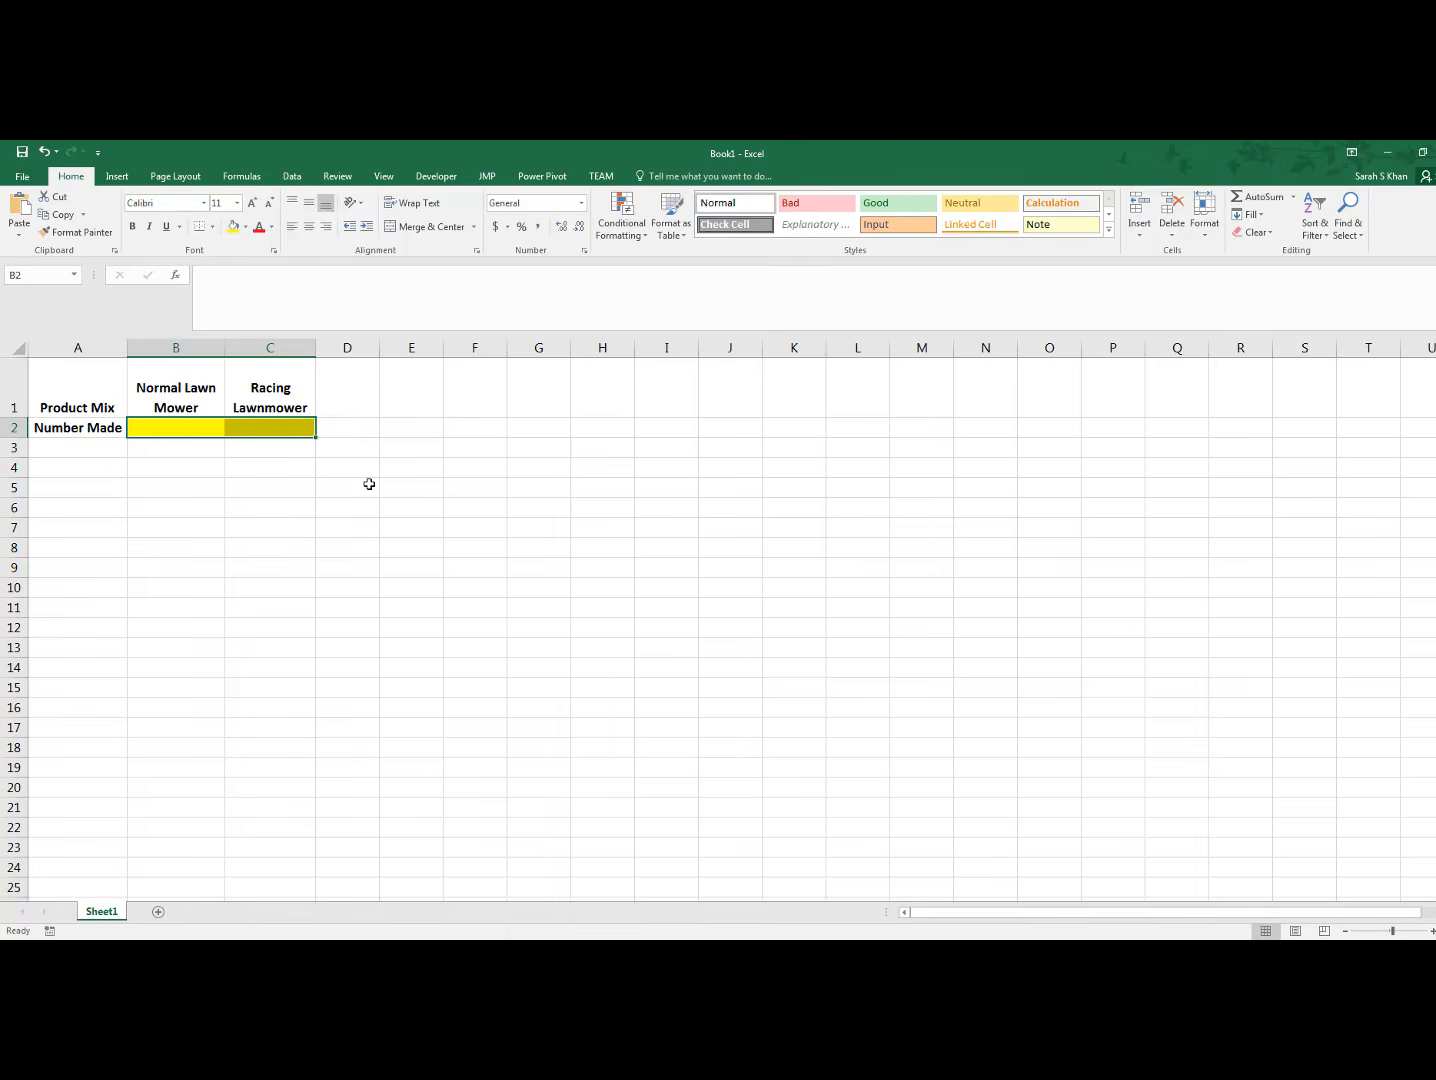
# Add the row label "Profit" in cell A3, bold and centred
pyautogui.click(100, 450)
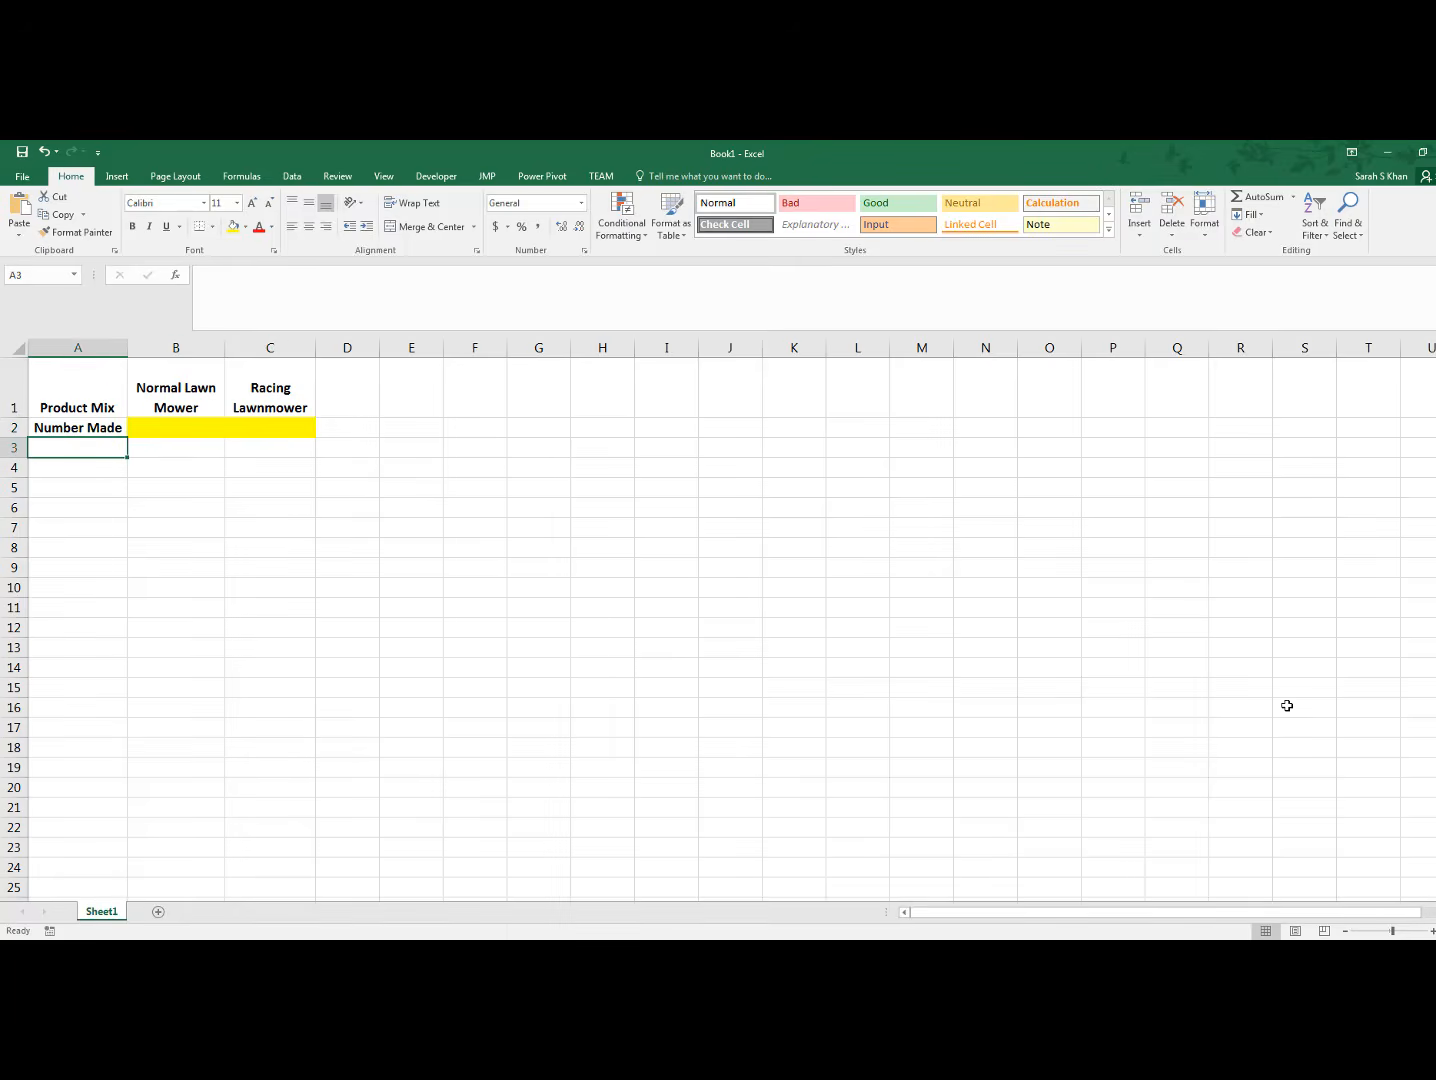
pyautogui.write('Profit')
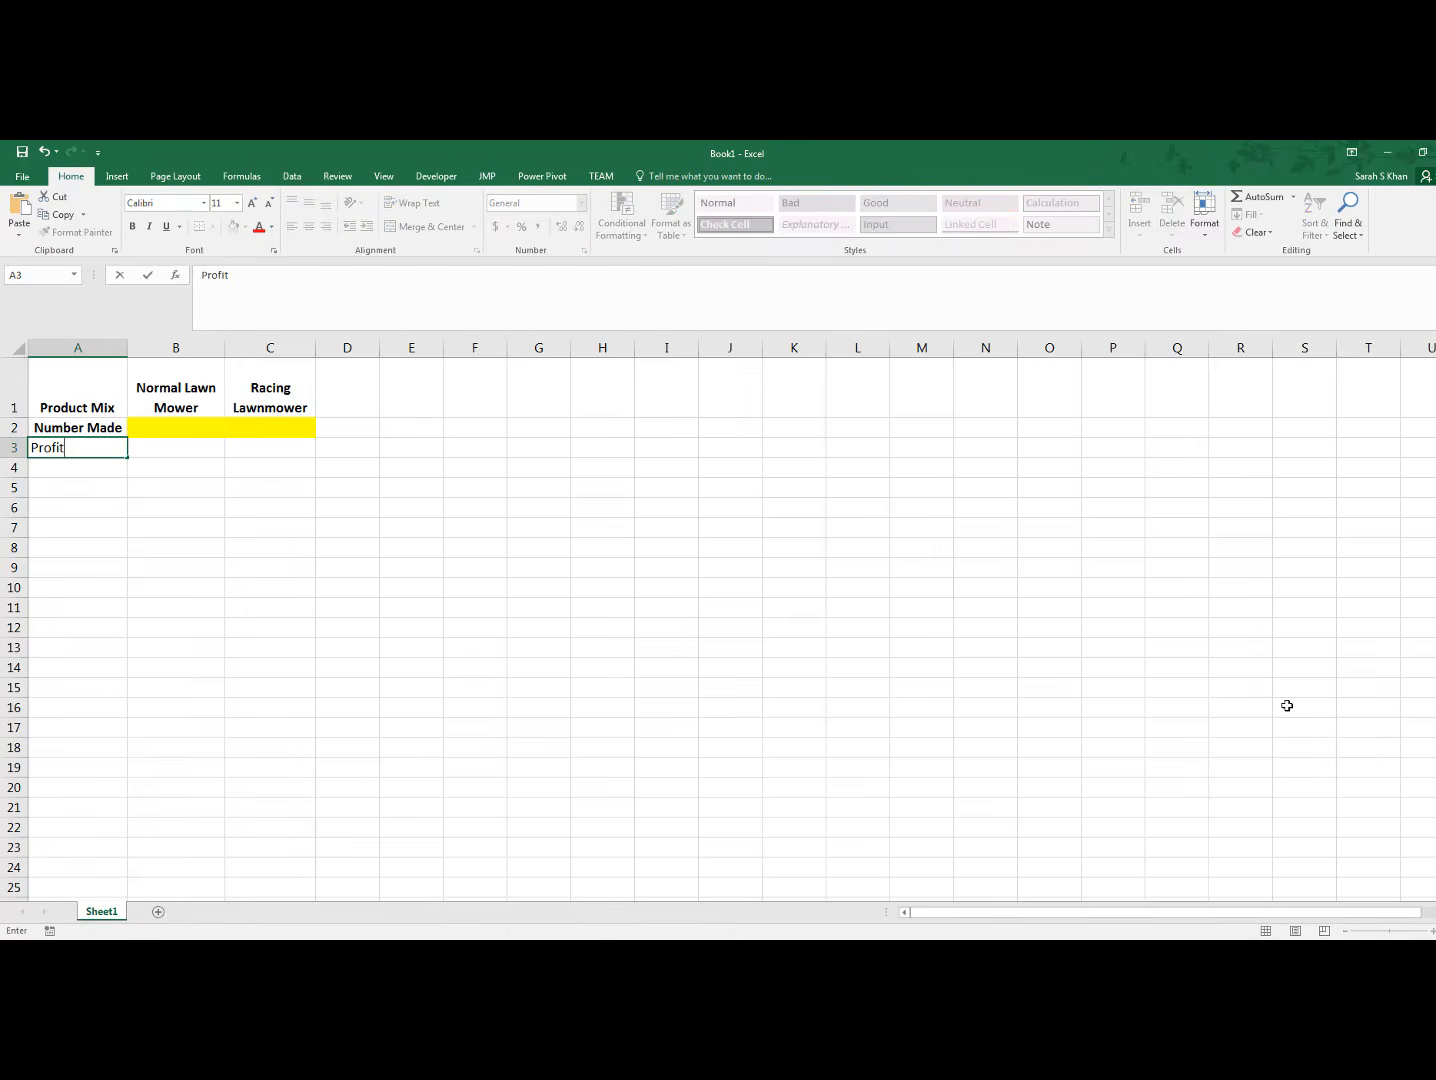
pyautogui.press('Return')
pyautogui.press('Up')
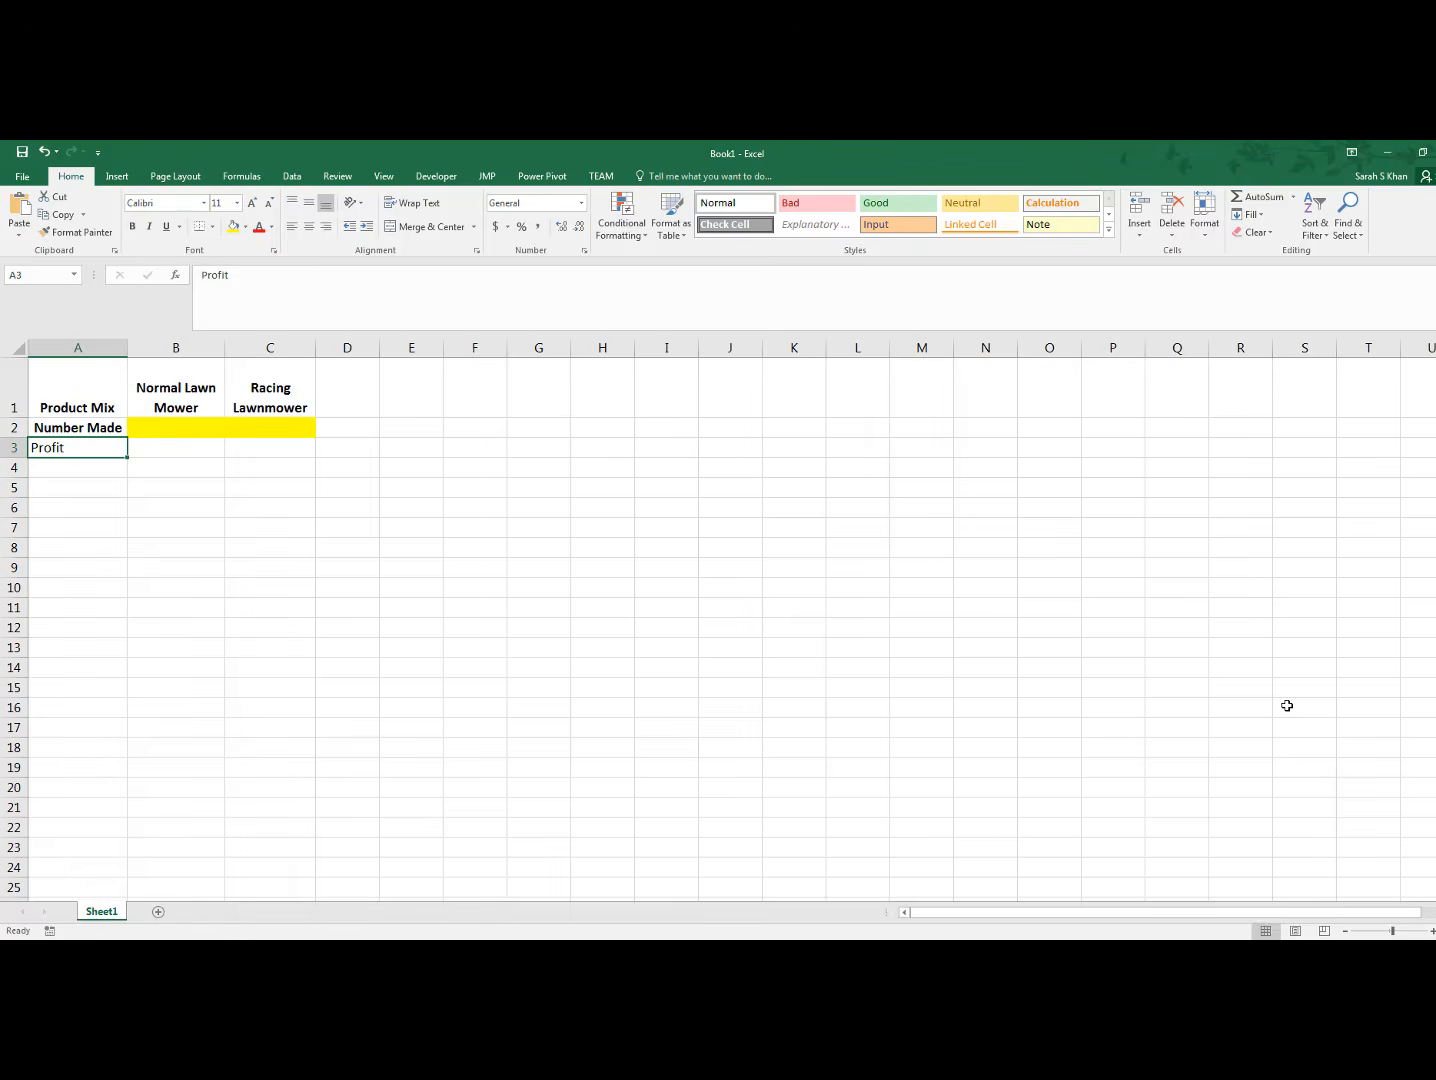
pyautogui.hotkey('ctrl', 'b')
pyautogui.click(308, 229)
# Enter profits of 600 in B3 and 800 in C3, formatted in the dollar accounting format
pyautogui.click(194, 448)
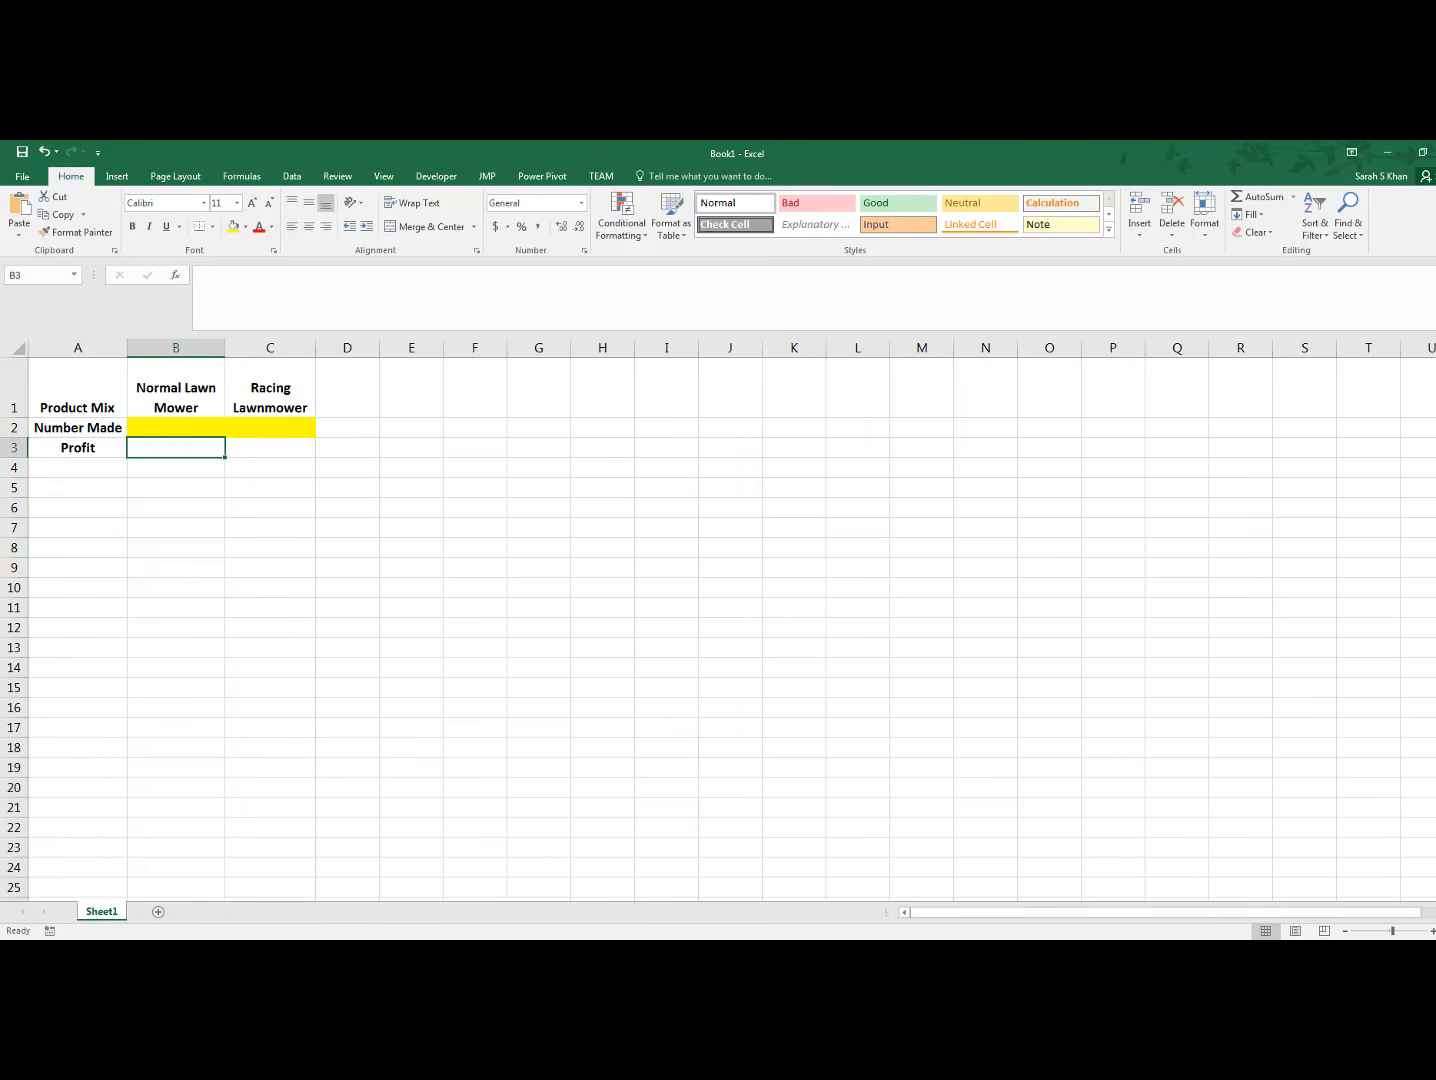
pyautogui.write('600')
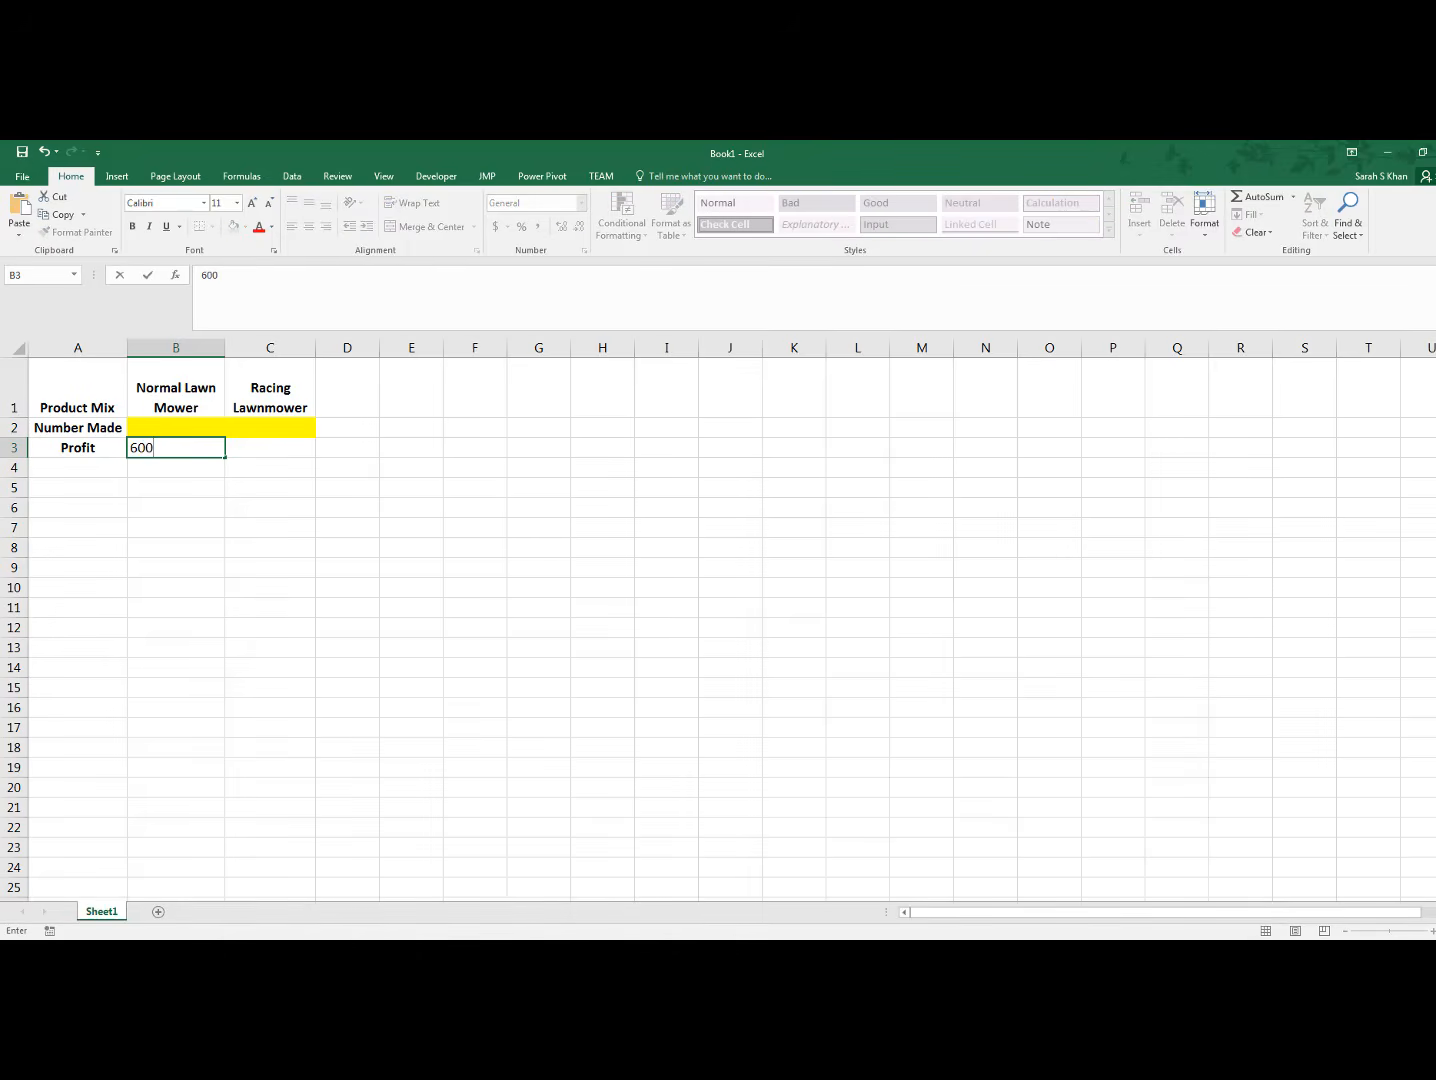
pyautogui.press('Tab')
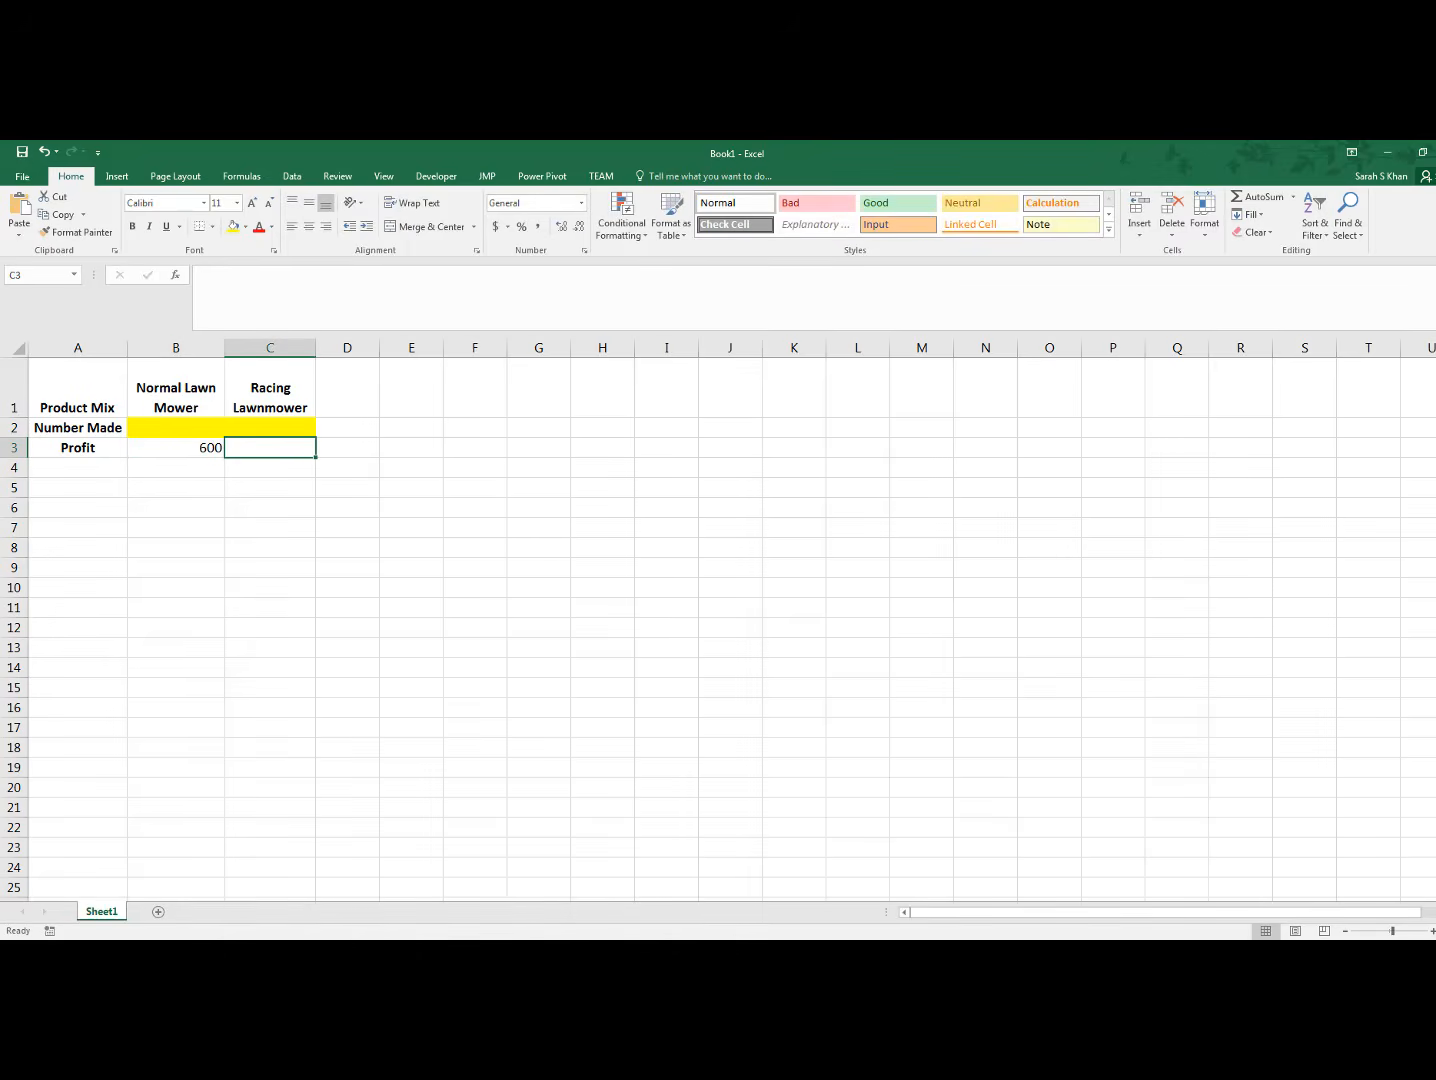
pyautogui.write('800')
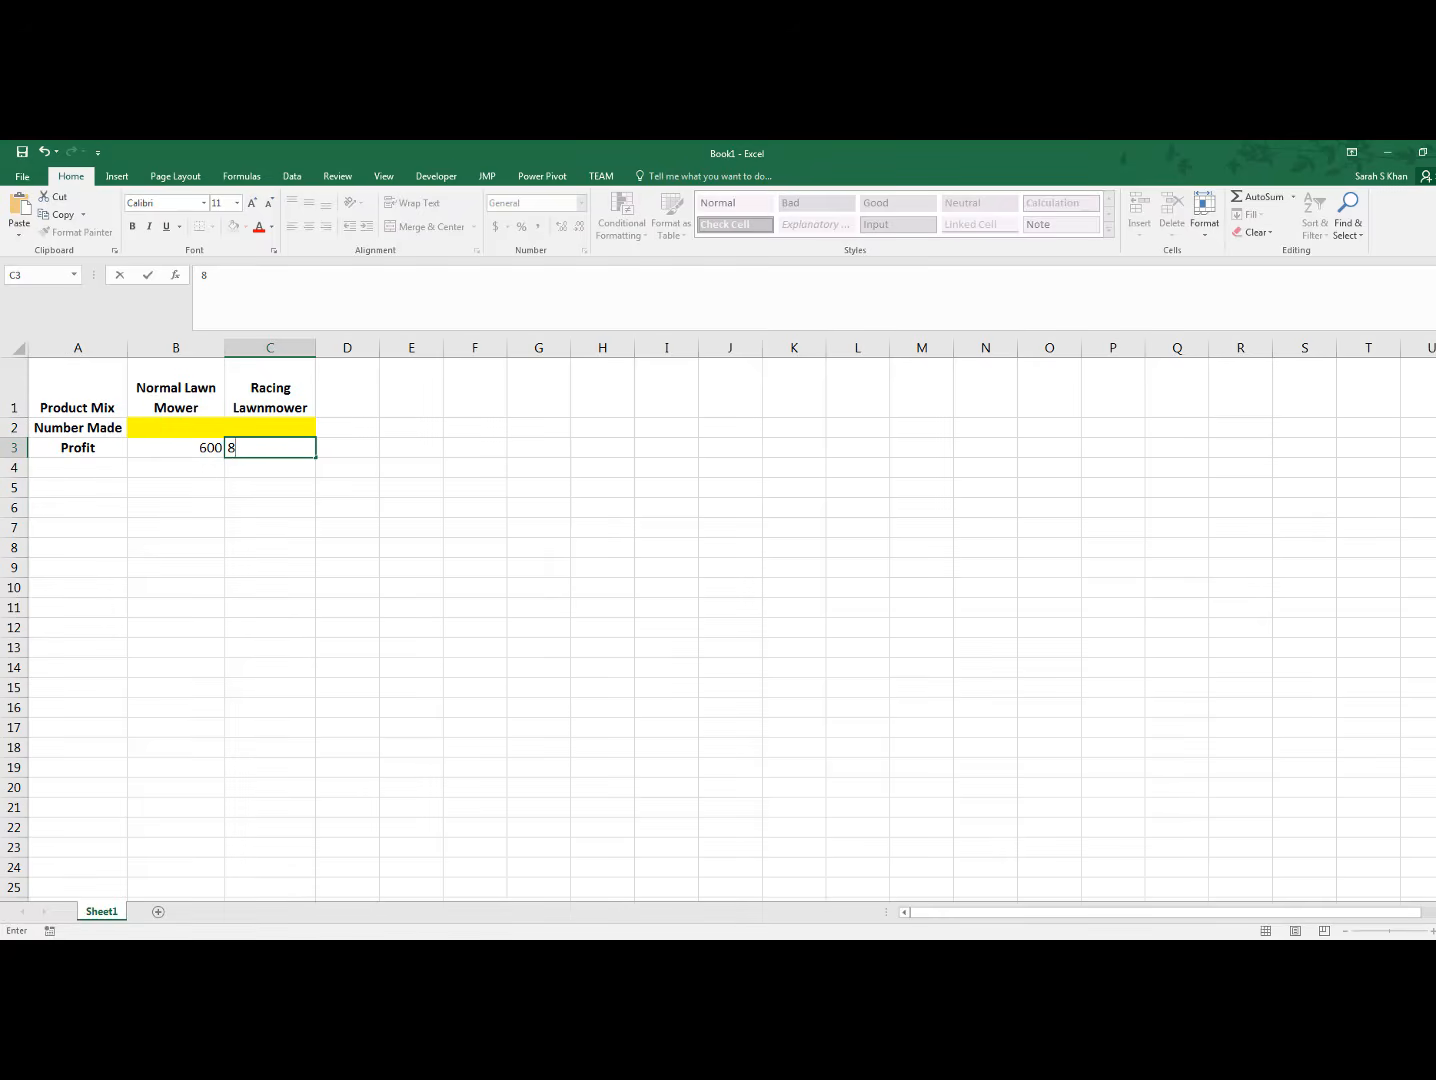
pyautogui.click(417, 590)
pyautogui.moveTo(179, 452); pyautogui.dragTo(252, 446)
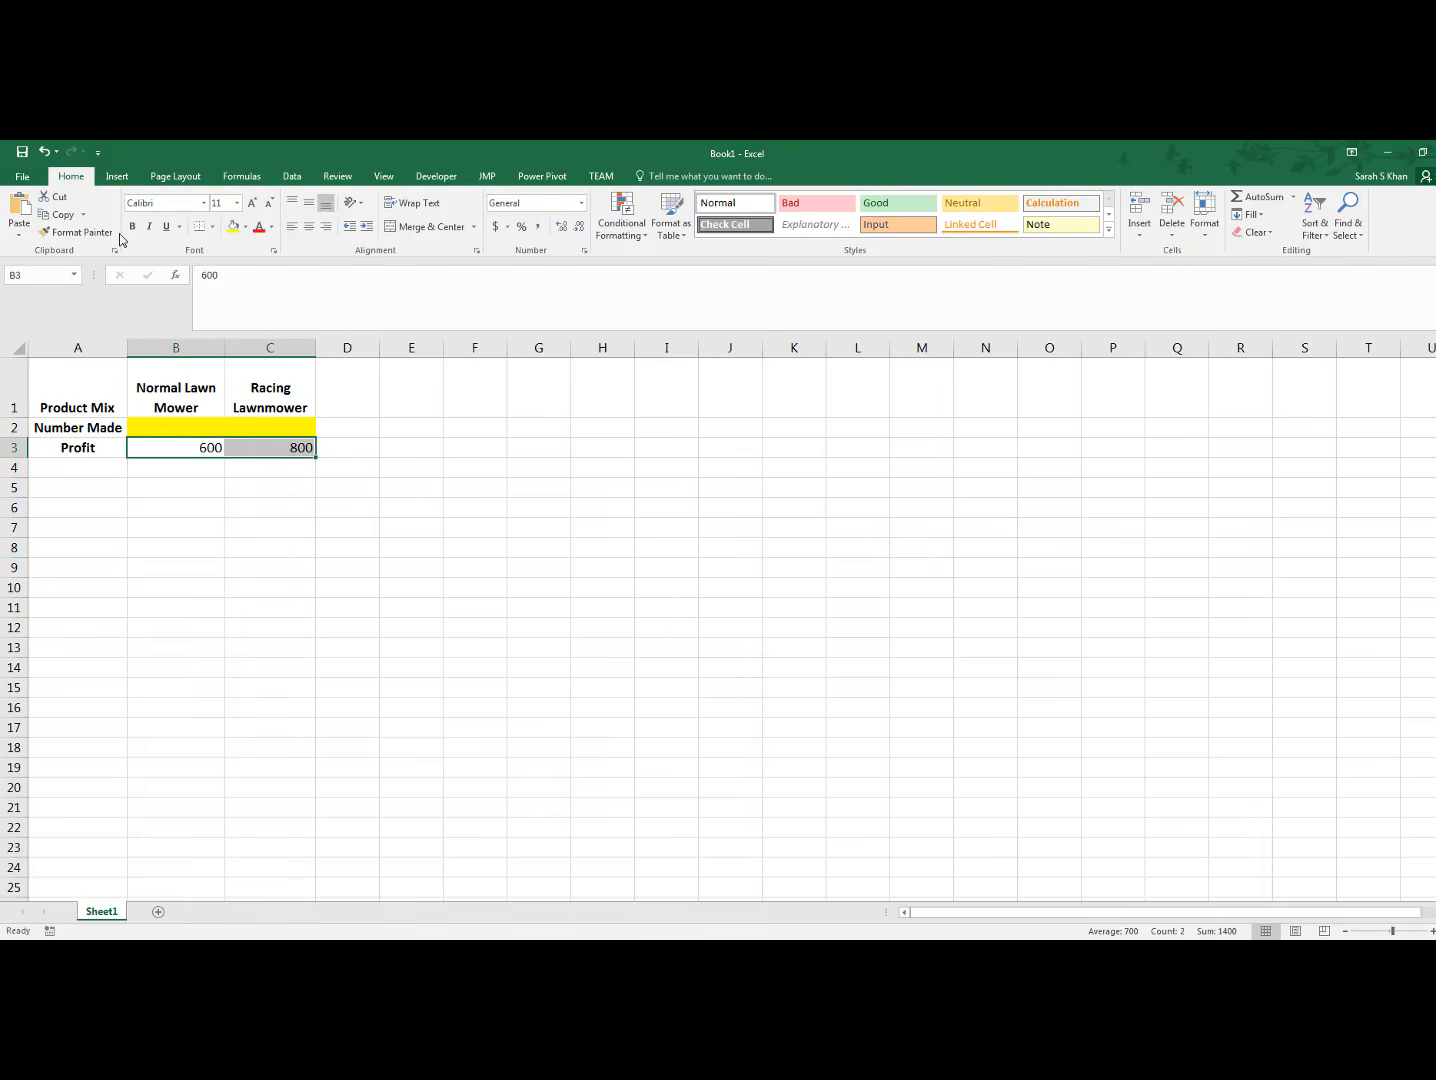
pyautogui.click(494, 227)
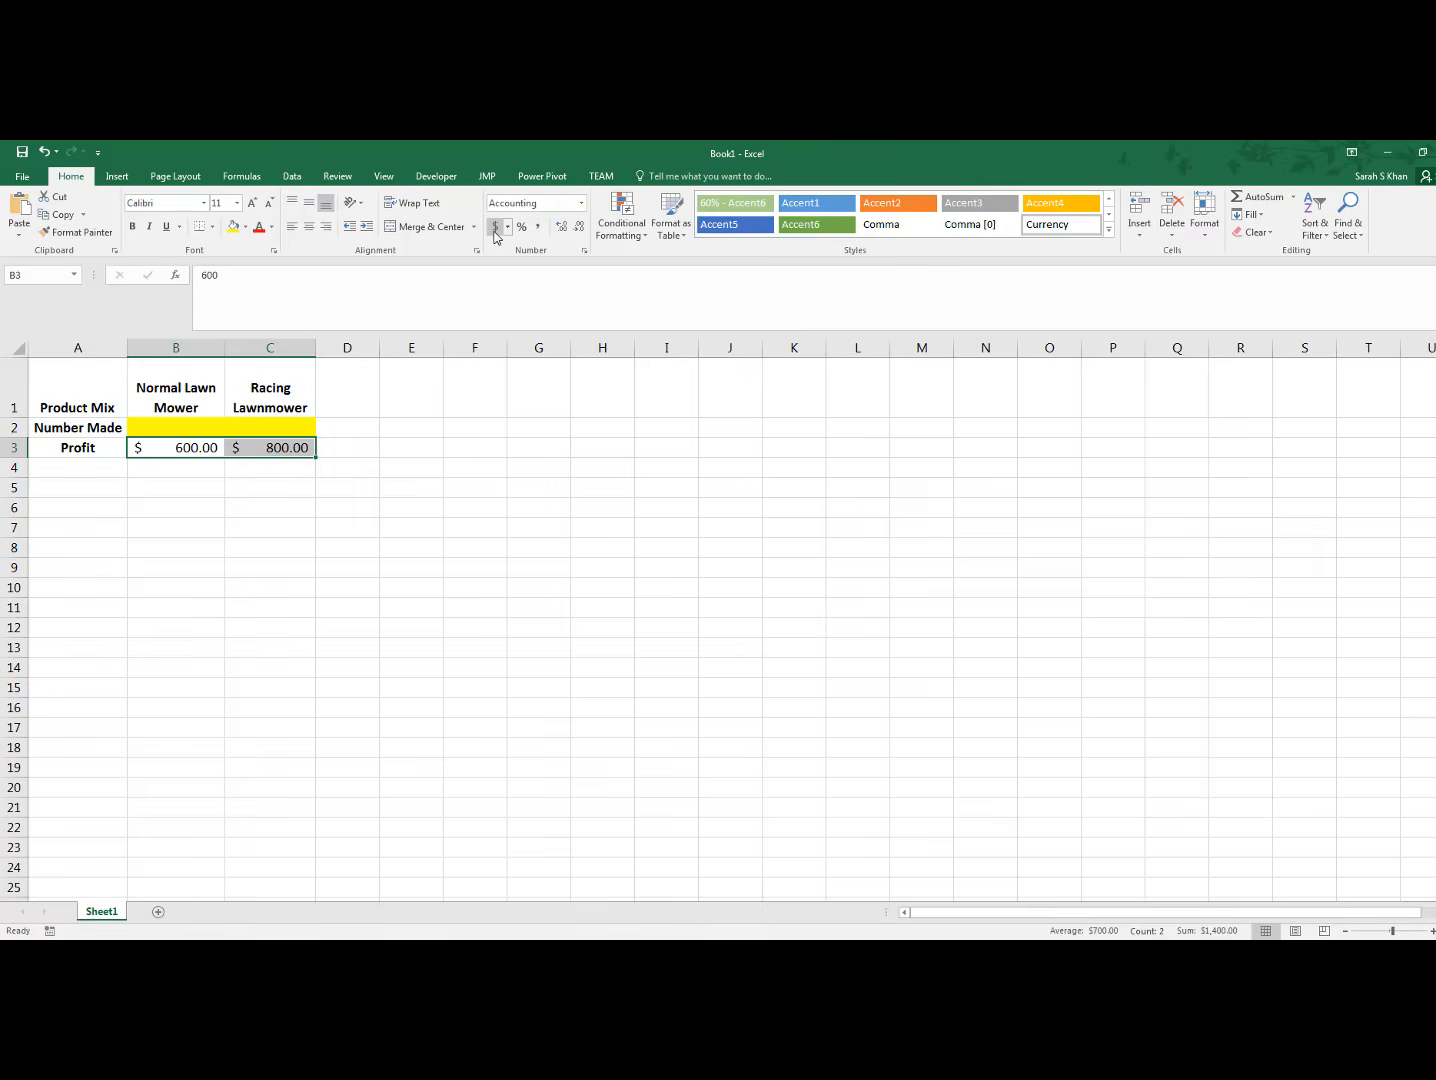
# Enter the resource row labels "Engines", "Labor" and "Tubing" in cells A4 to A6
pyautogui.click(96, 469)
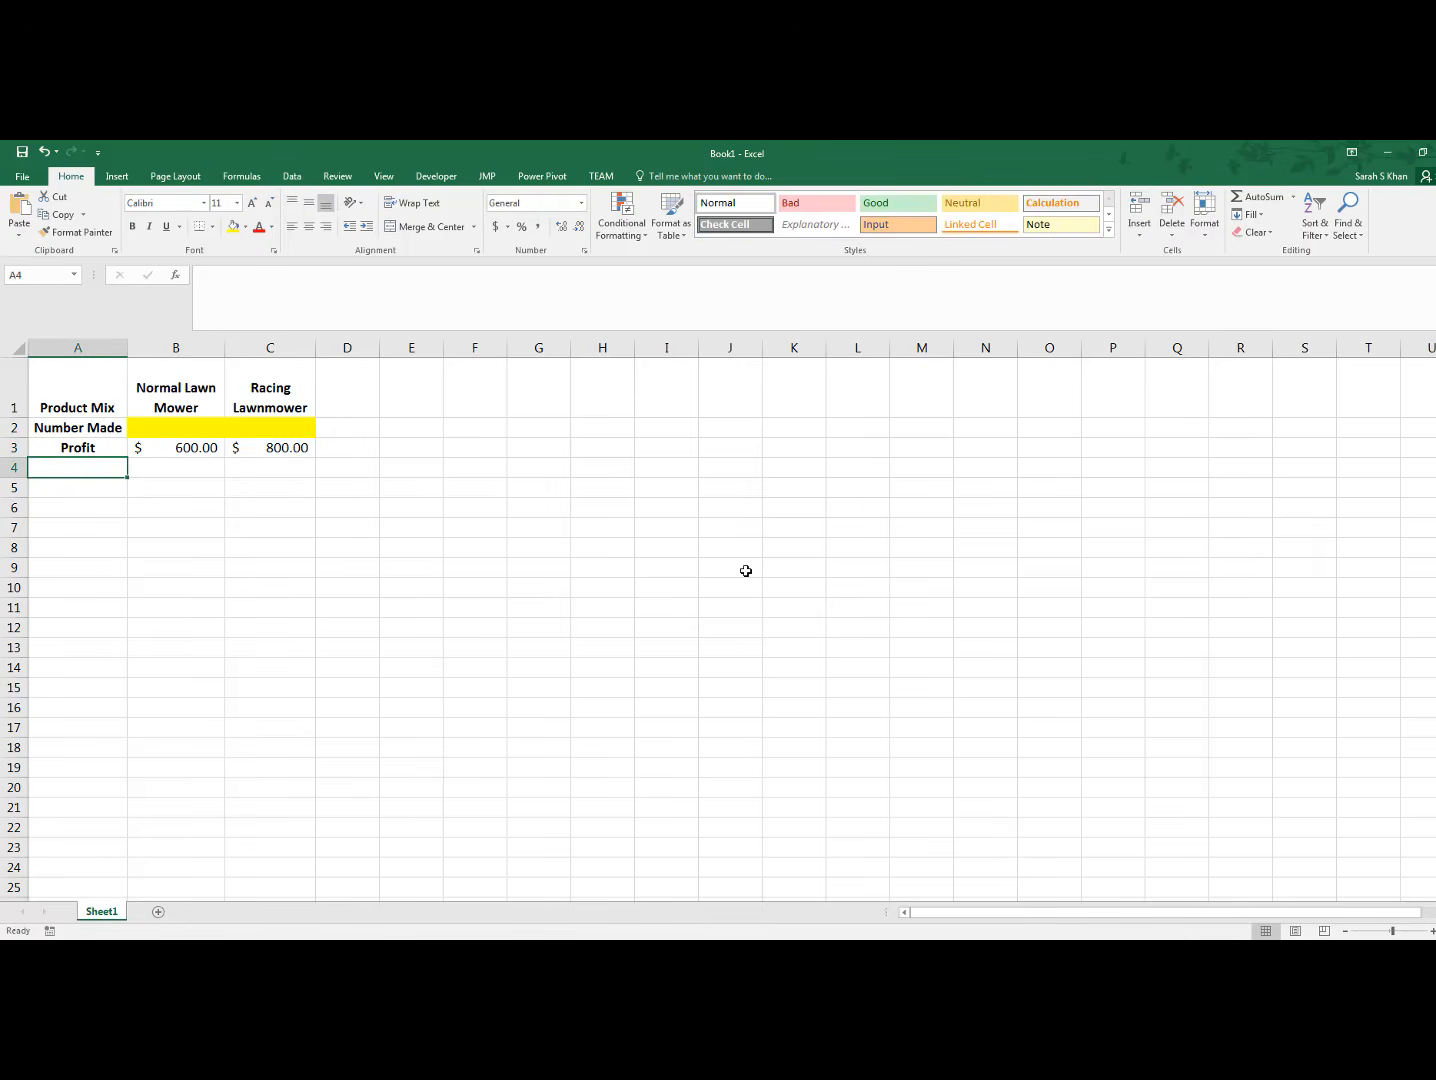
pyautogui.write('Engin')
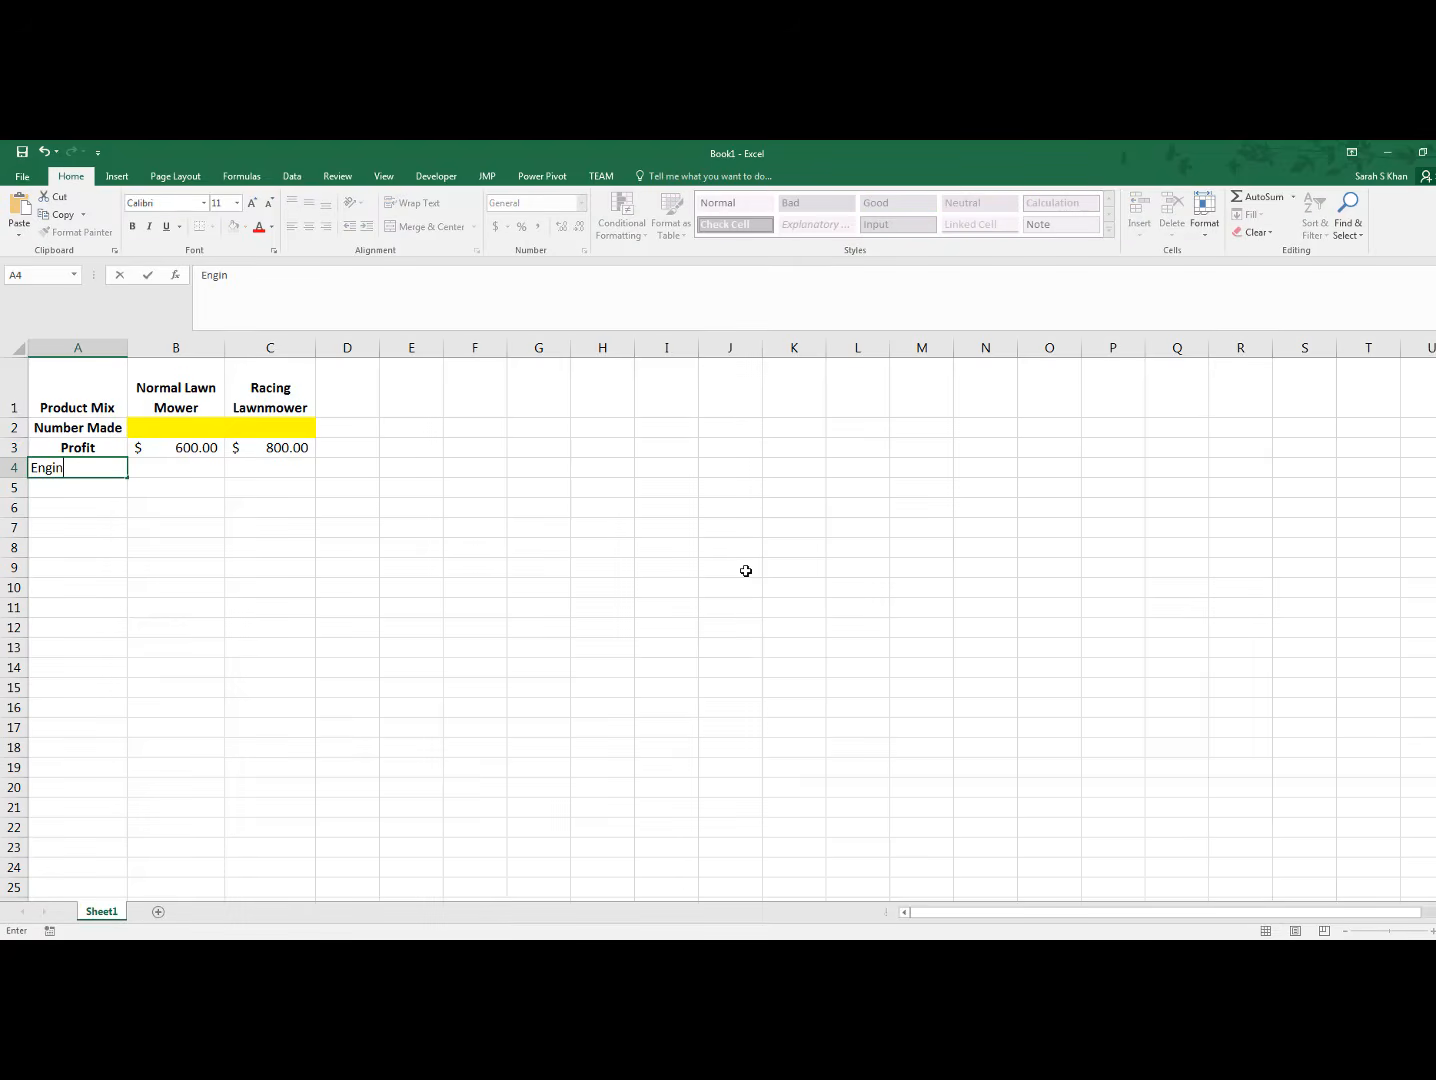
pyautogui.write('es')
pyautogui.press('Return')
pyautogui.write('Labor')
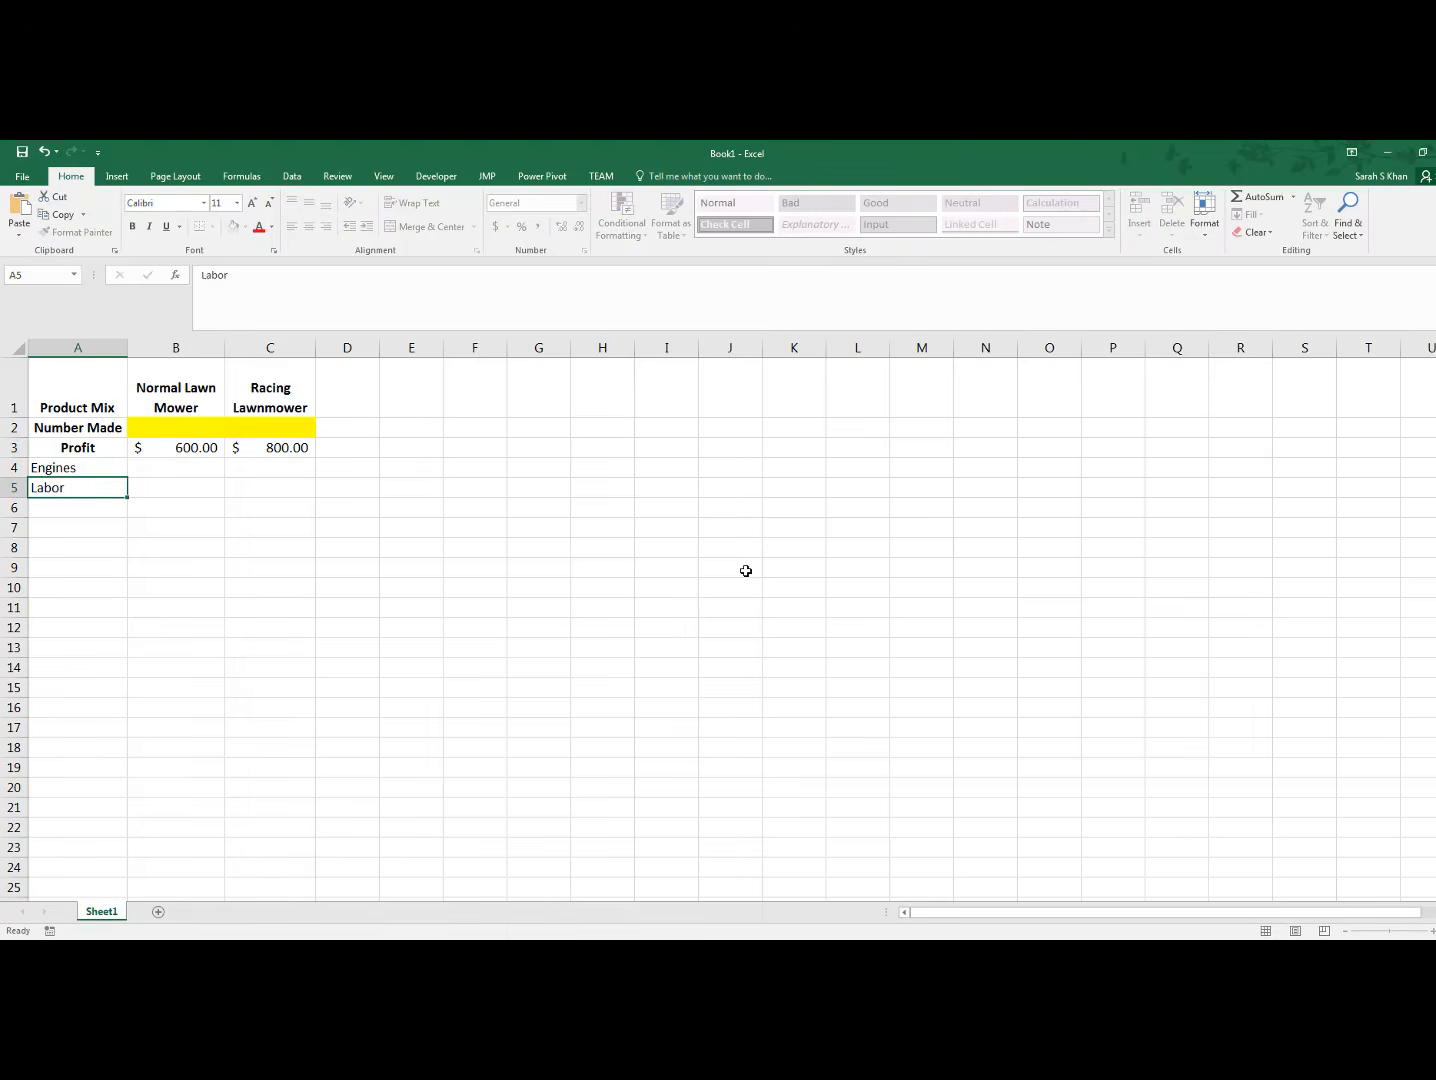
pyautogui.press('Return')
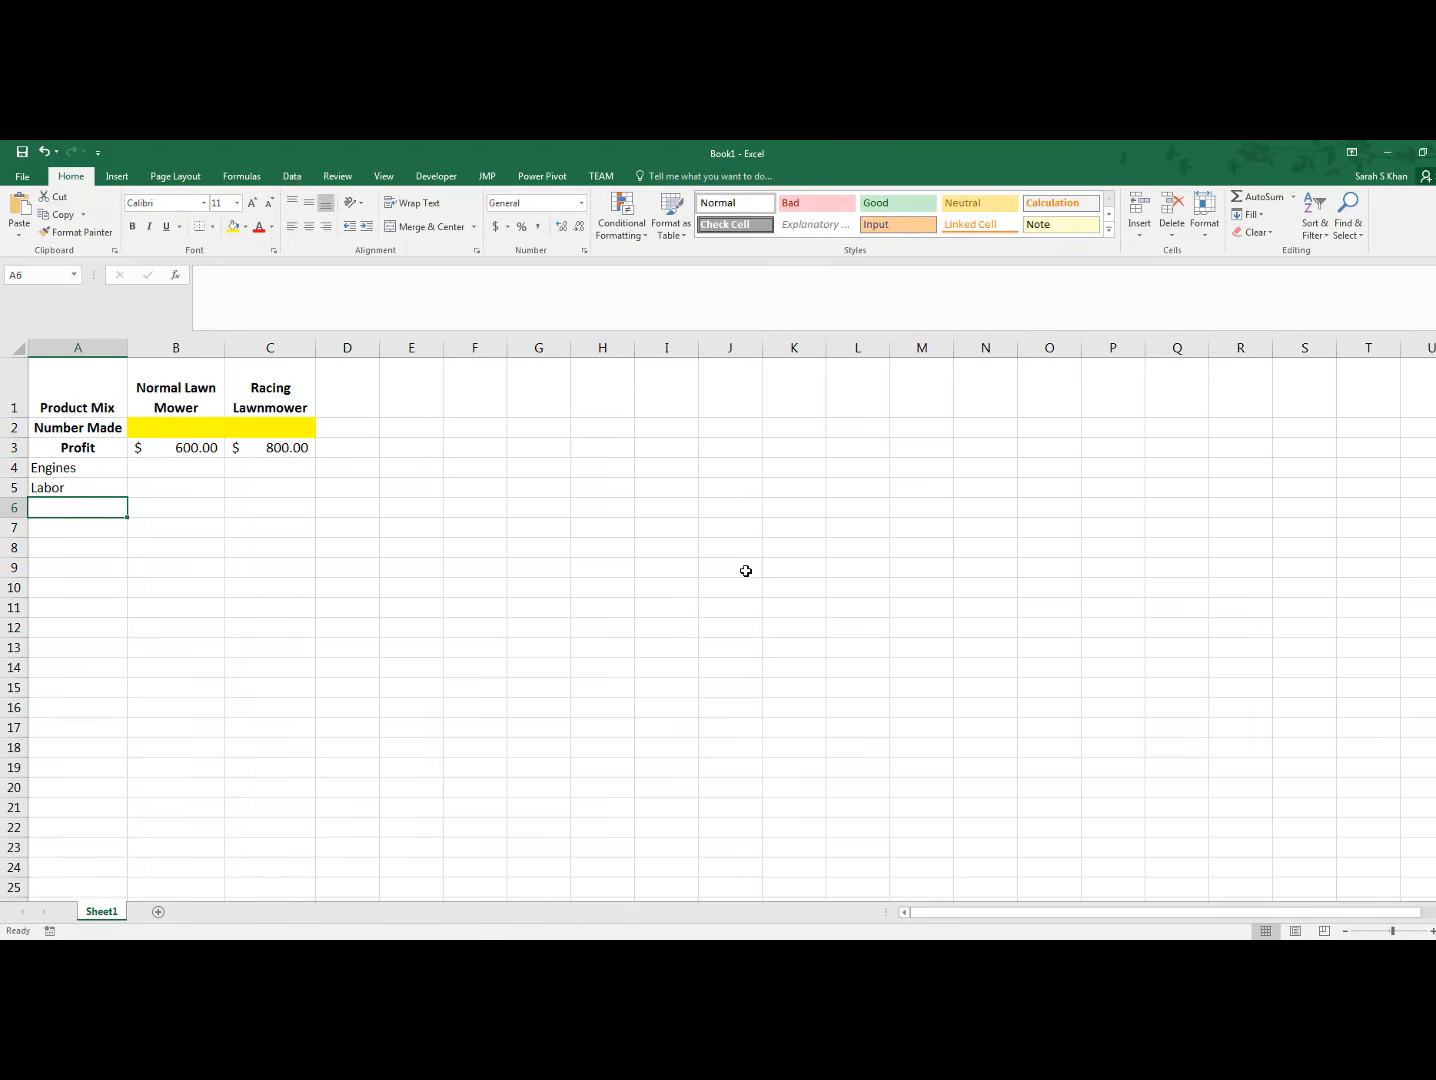
pyautogui.write('Tubing')
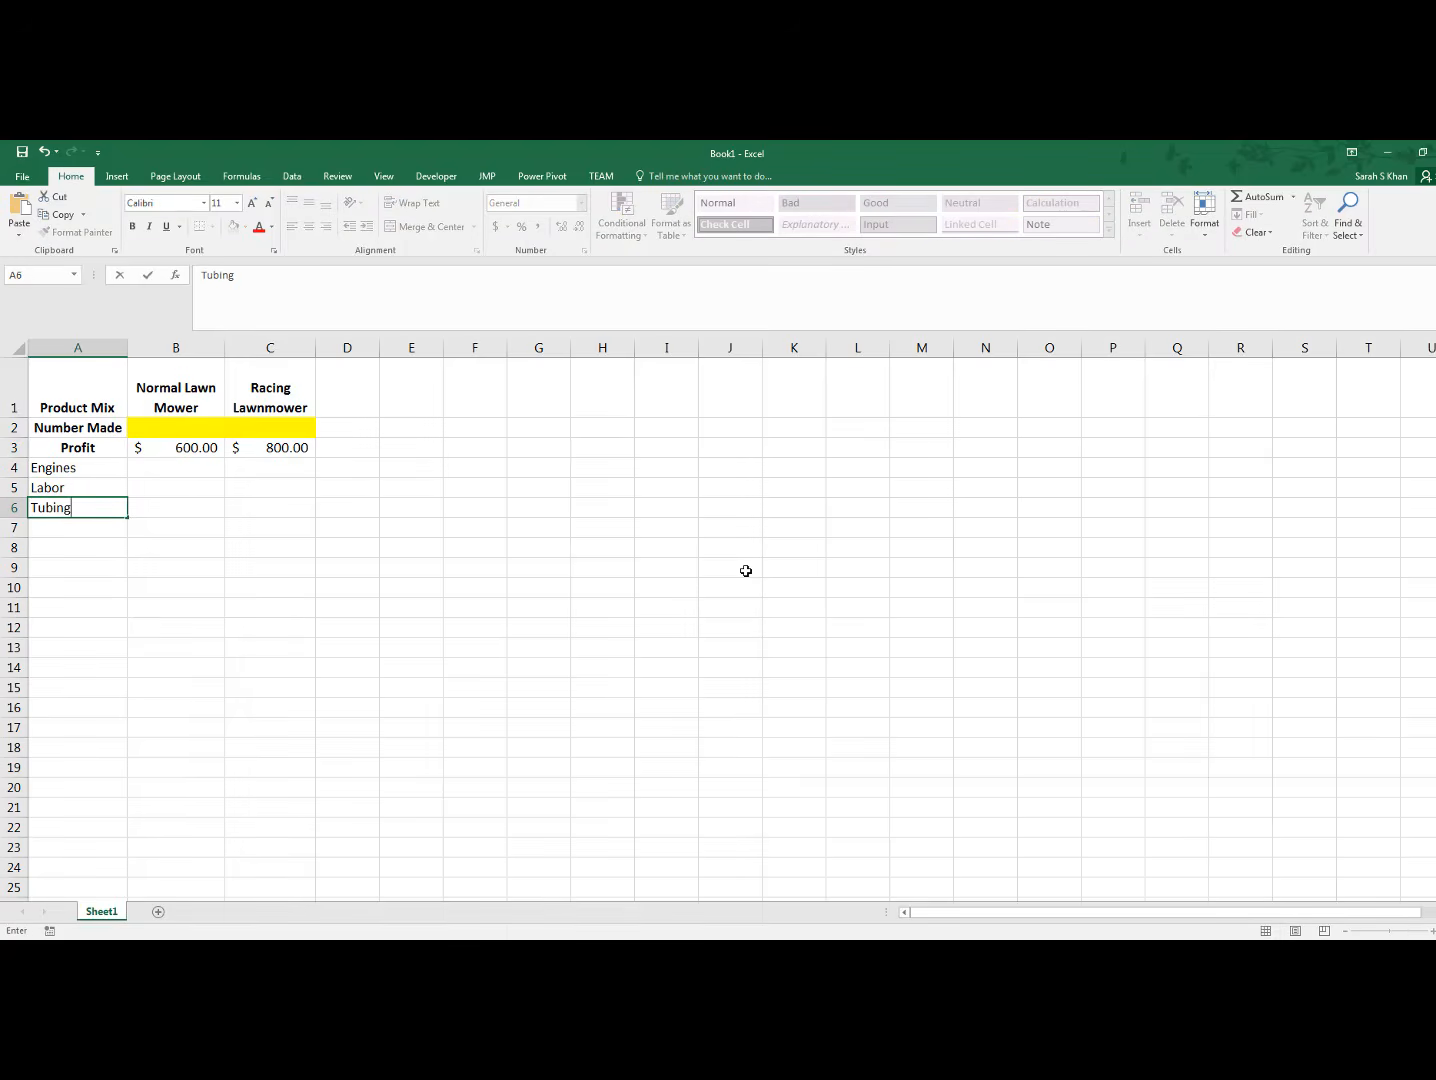
pyautogui.click(362, 574)
# Bold and centre the three resource labels in A4:A6
pyautogui.moveTo(97, 468); pyautogui.dragTo(95, 508)
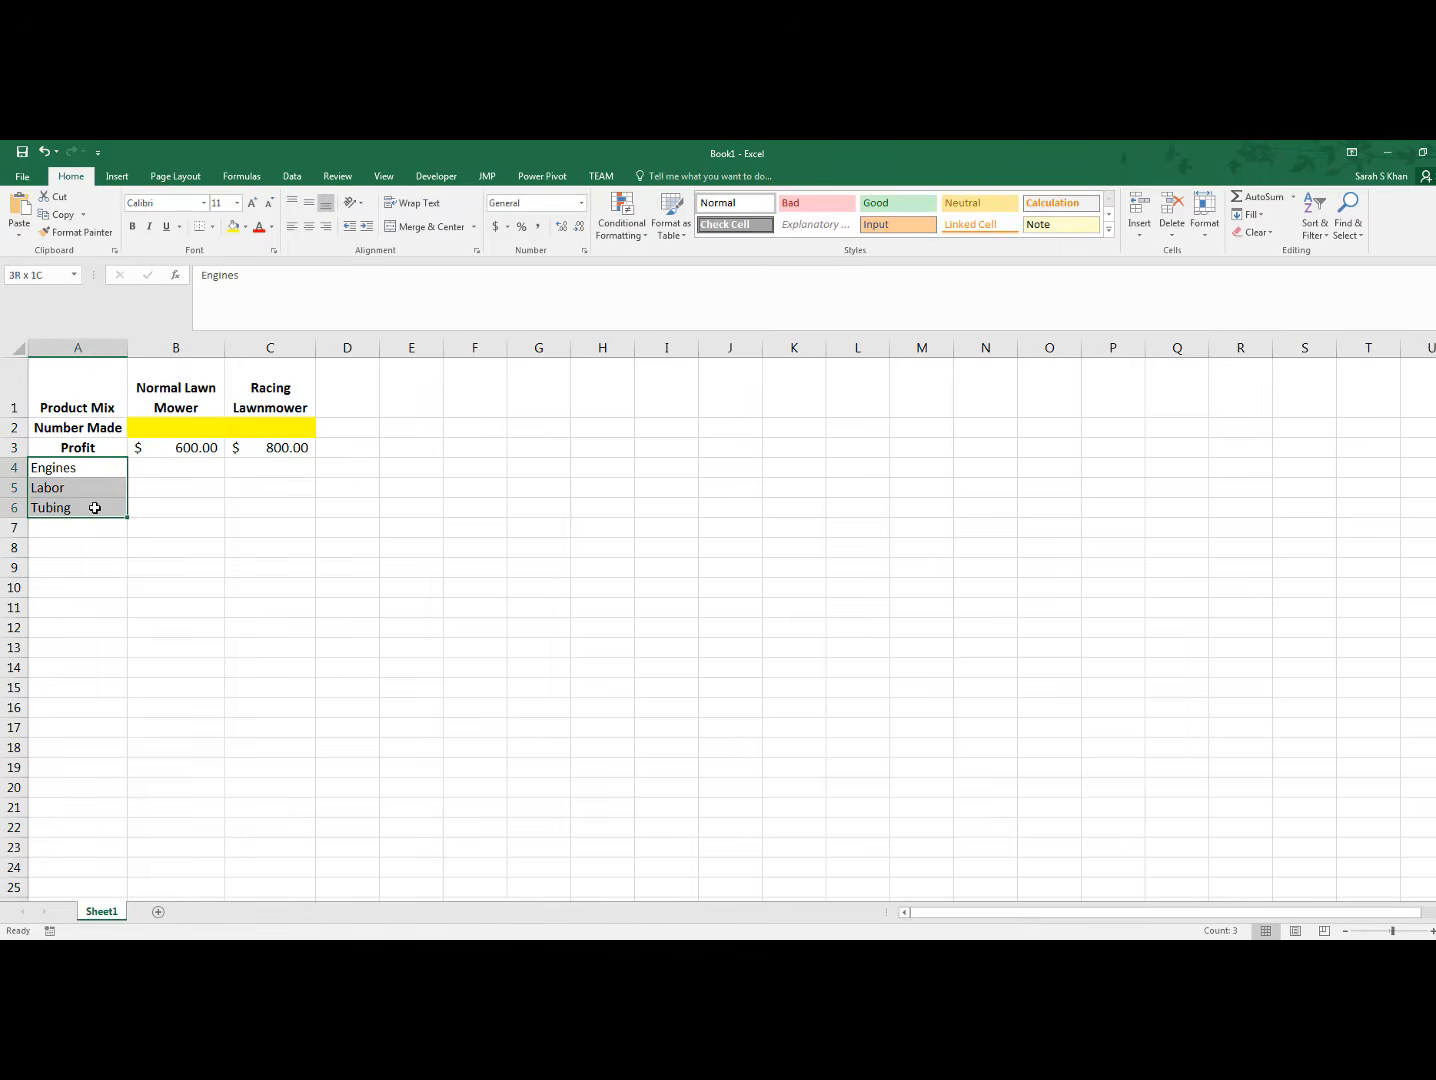
pyautogui.click(132, 226)
pyautogui.click(309, 228)
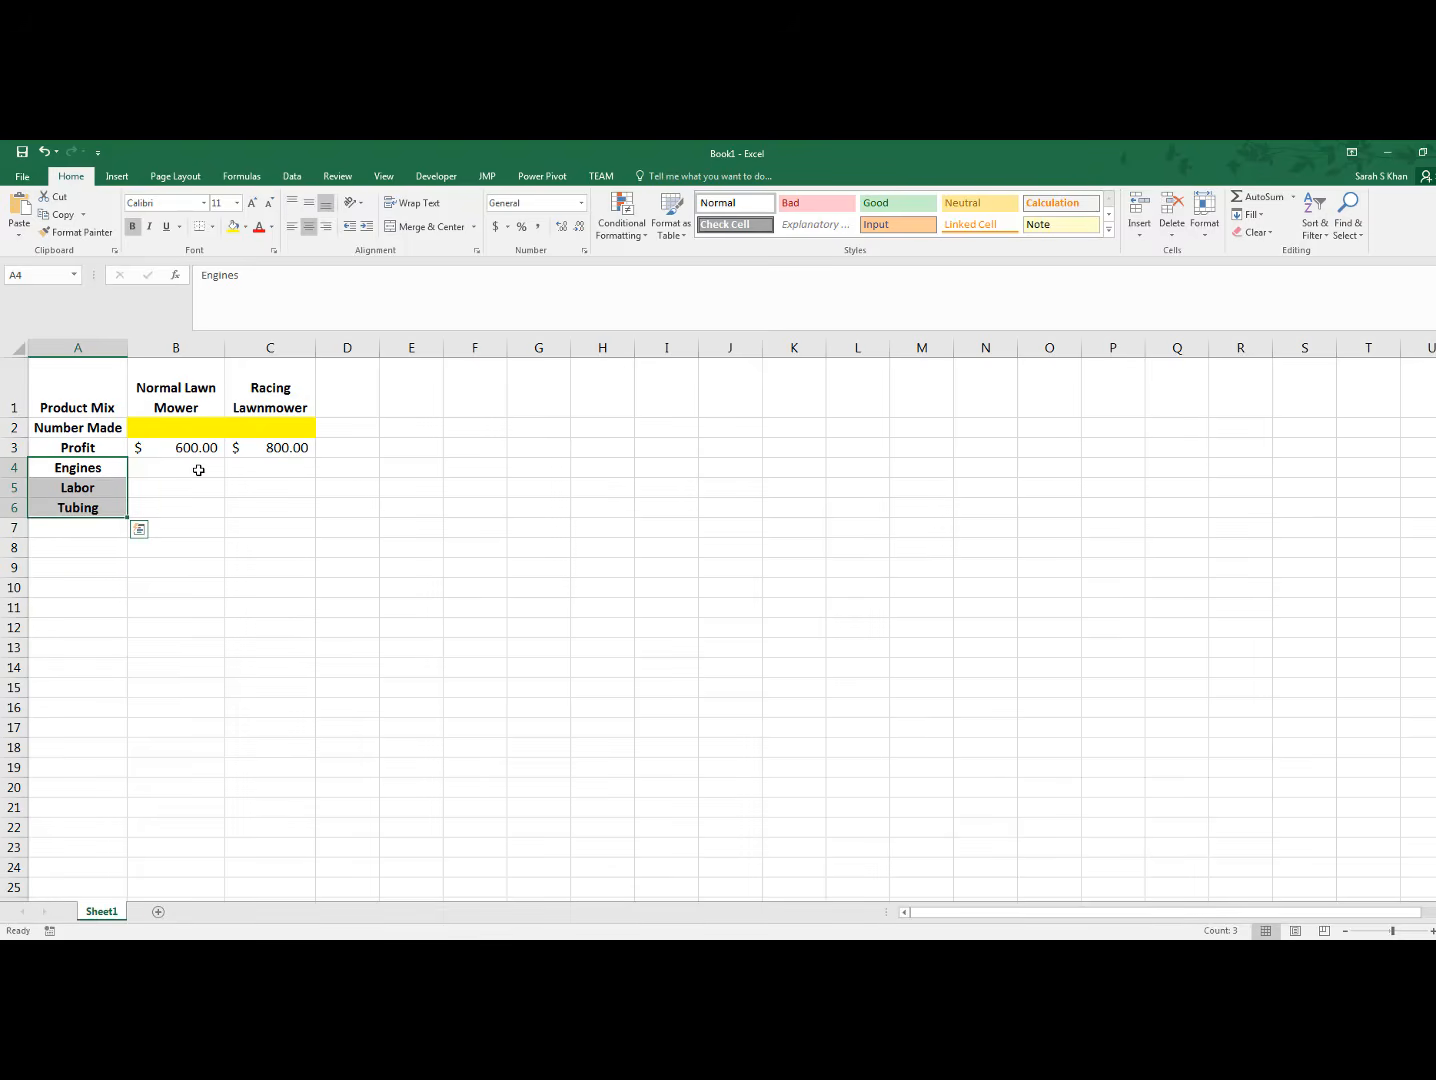
# Enter 1 engine for the normal lawnmower in B4 and 1 for the racing lawnmower in C4
pyautogui.click(199, 470)
pyautogui.write('1')
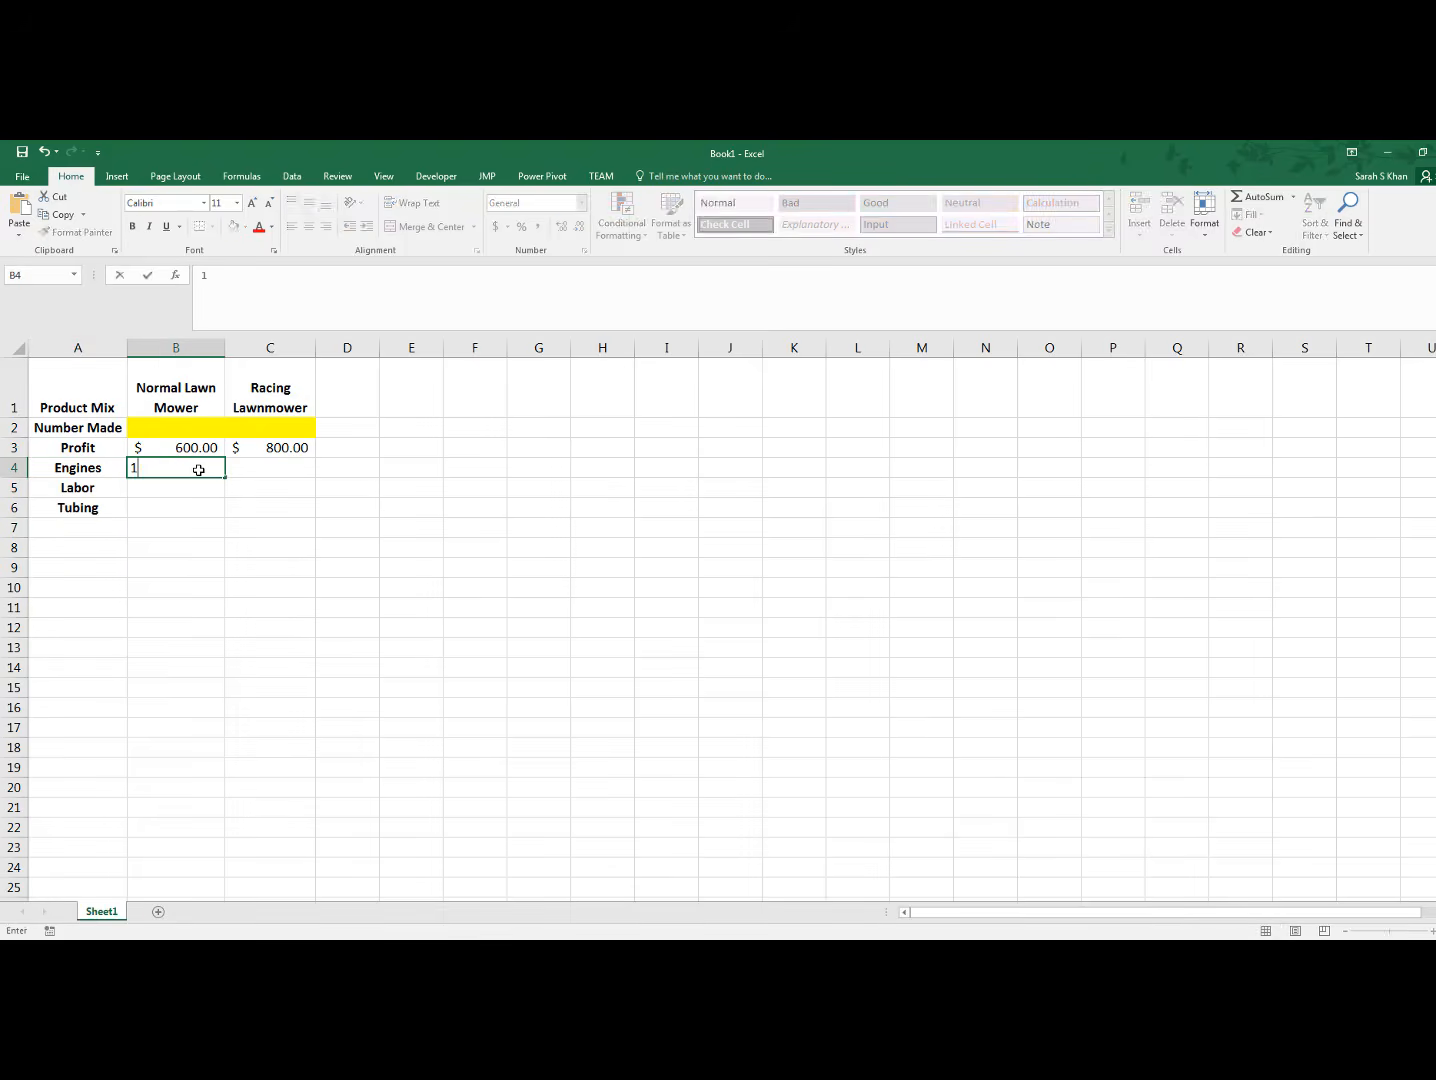
pyautogui.press('Tab')
pyautogui.write('1')
pyautogui.press('Return')
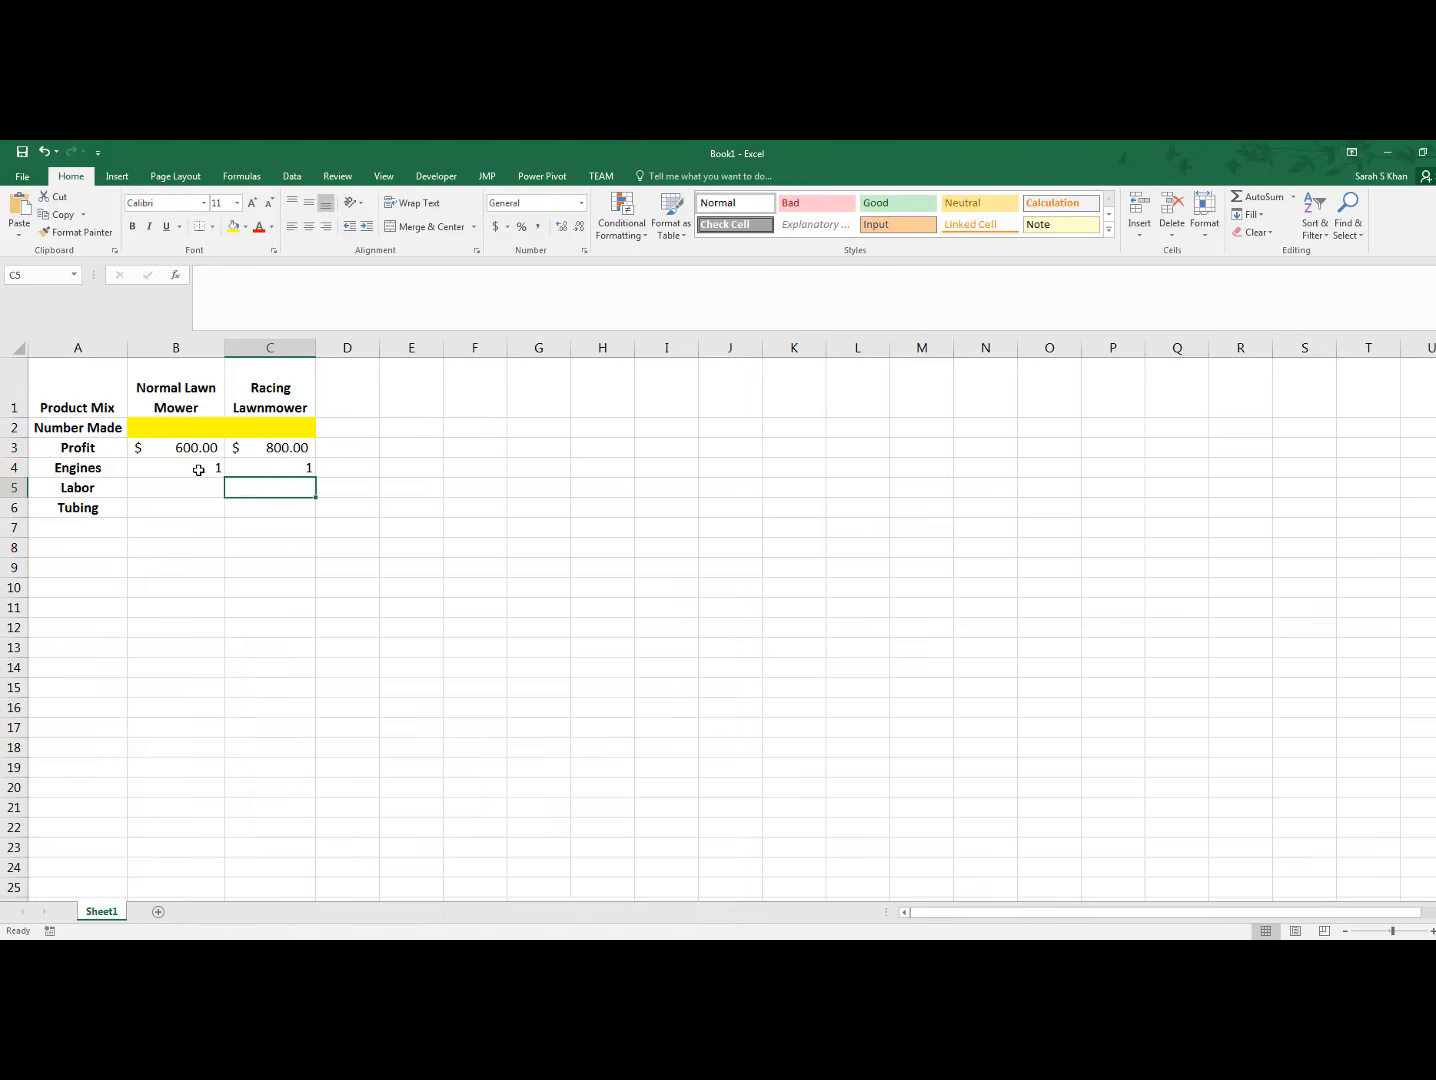
# Fill the Labor row with 20 in B5 for the normal mower and 30 in C5 for the racing mower
pyautogui.press('Left')
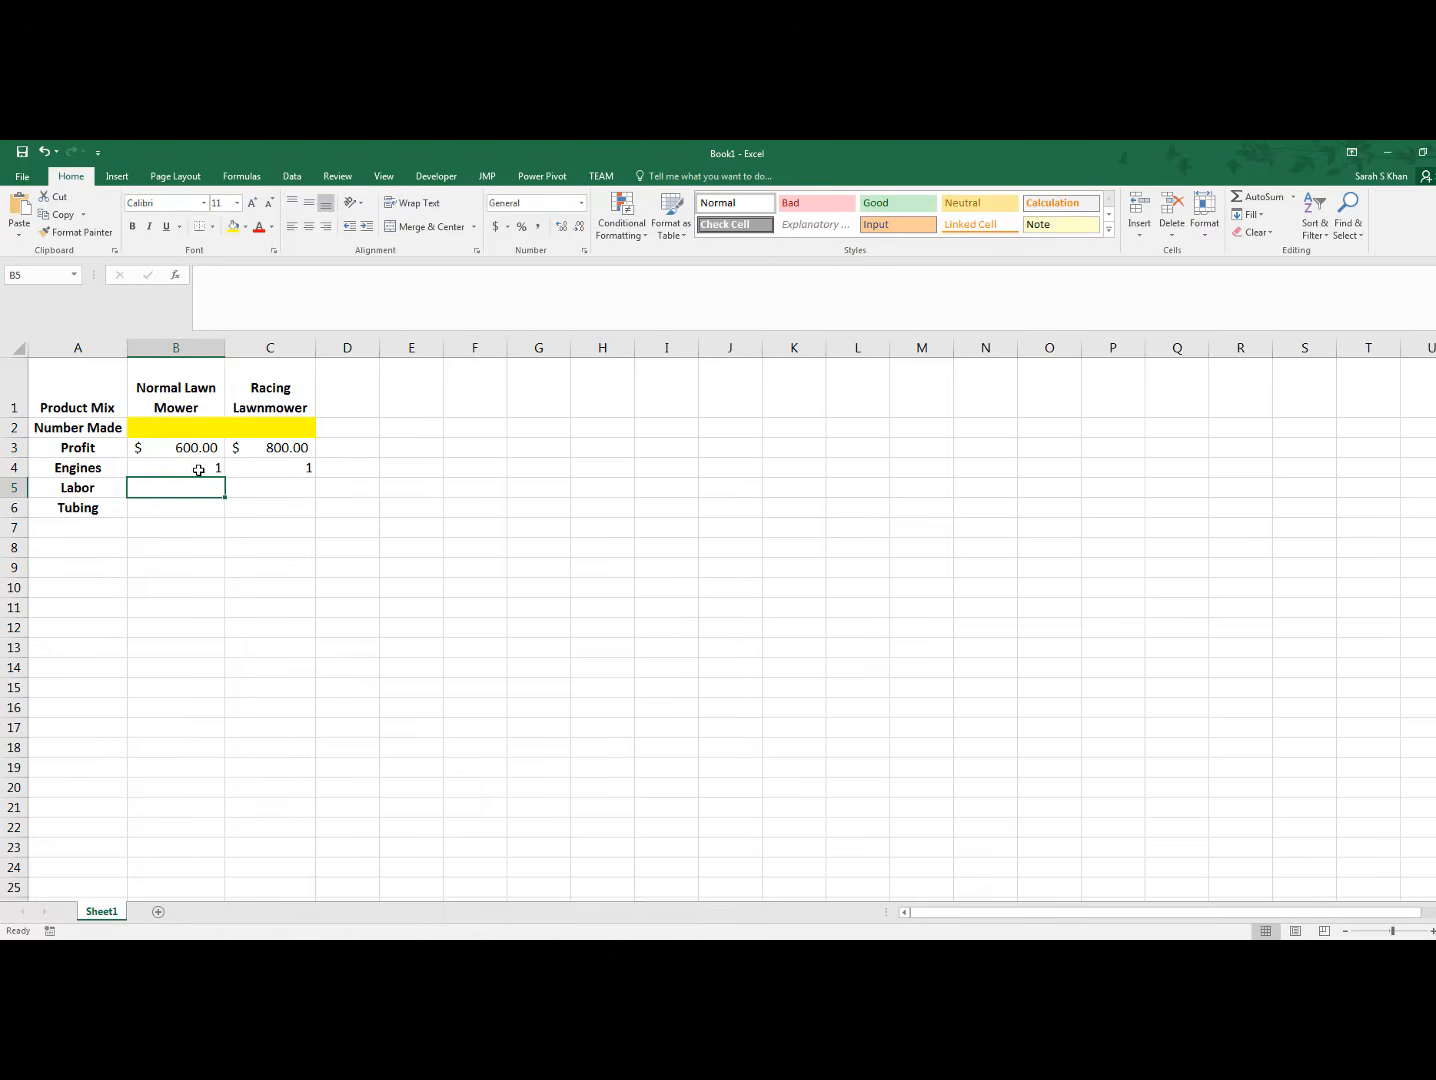
pyautogui.write('20')
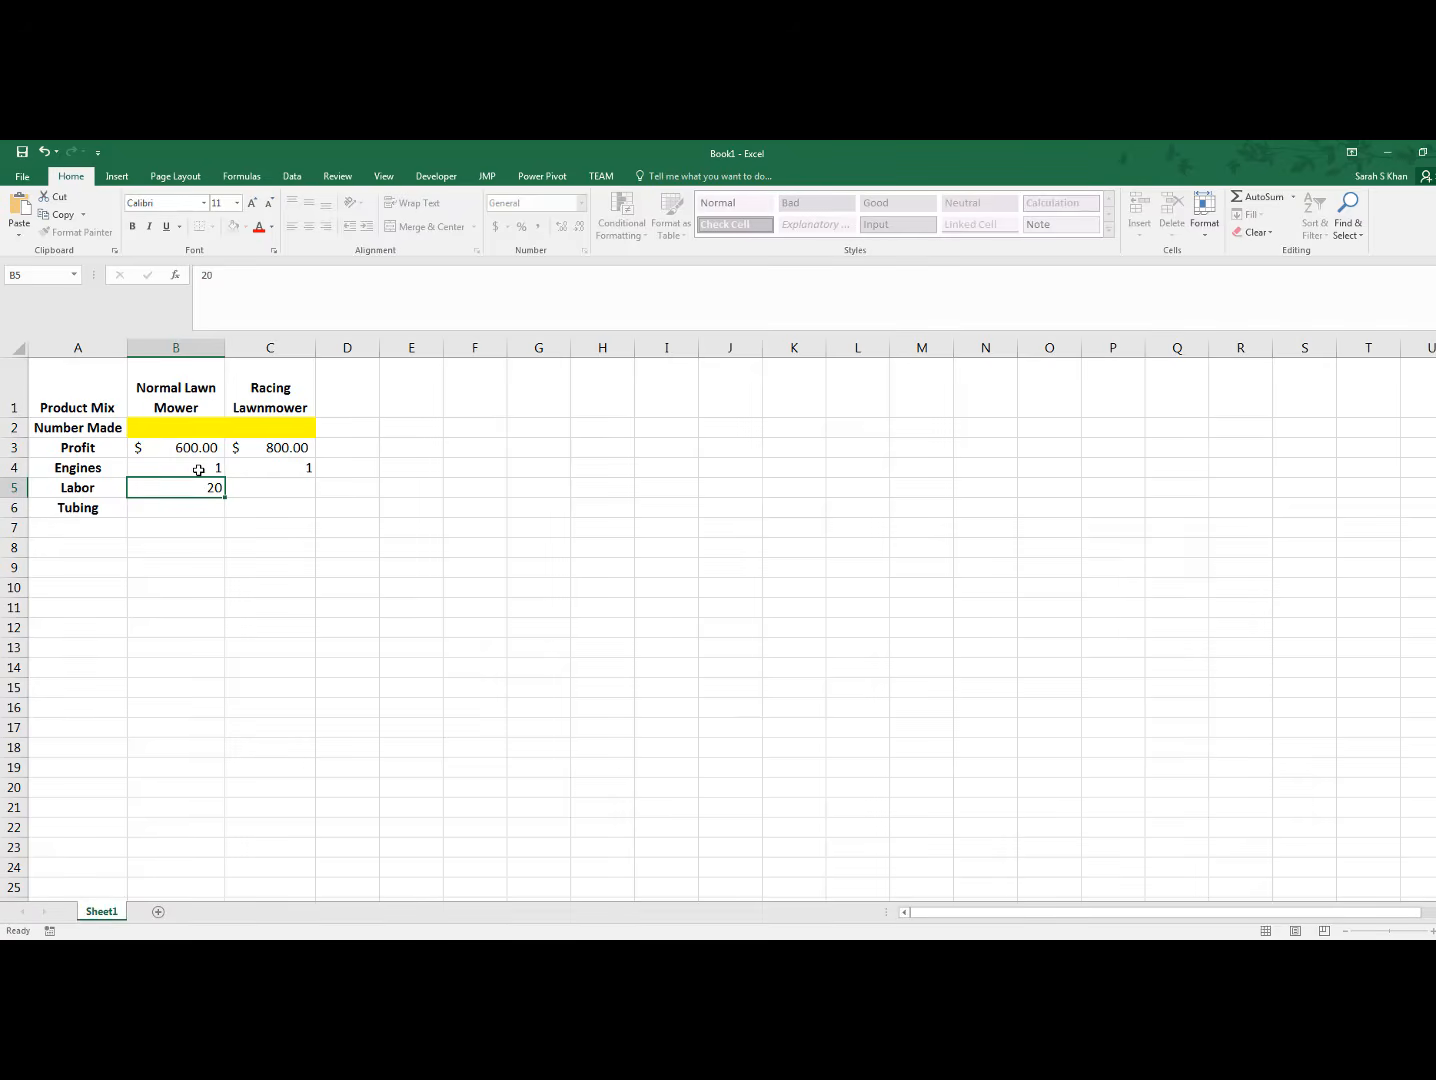
pyautogui.press('Tab')
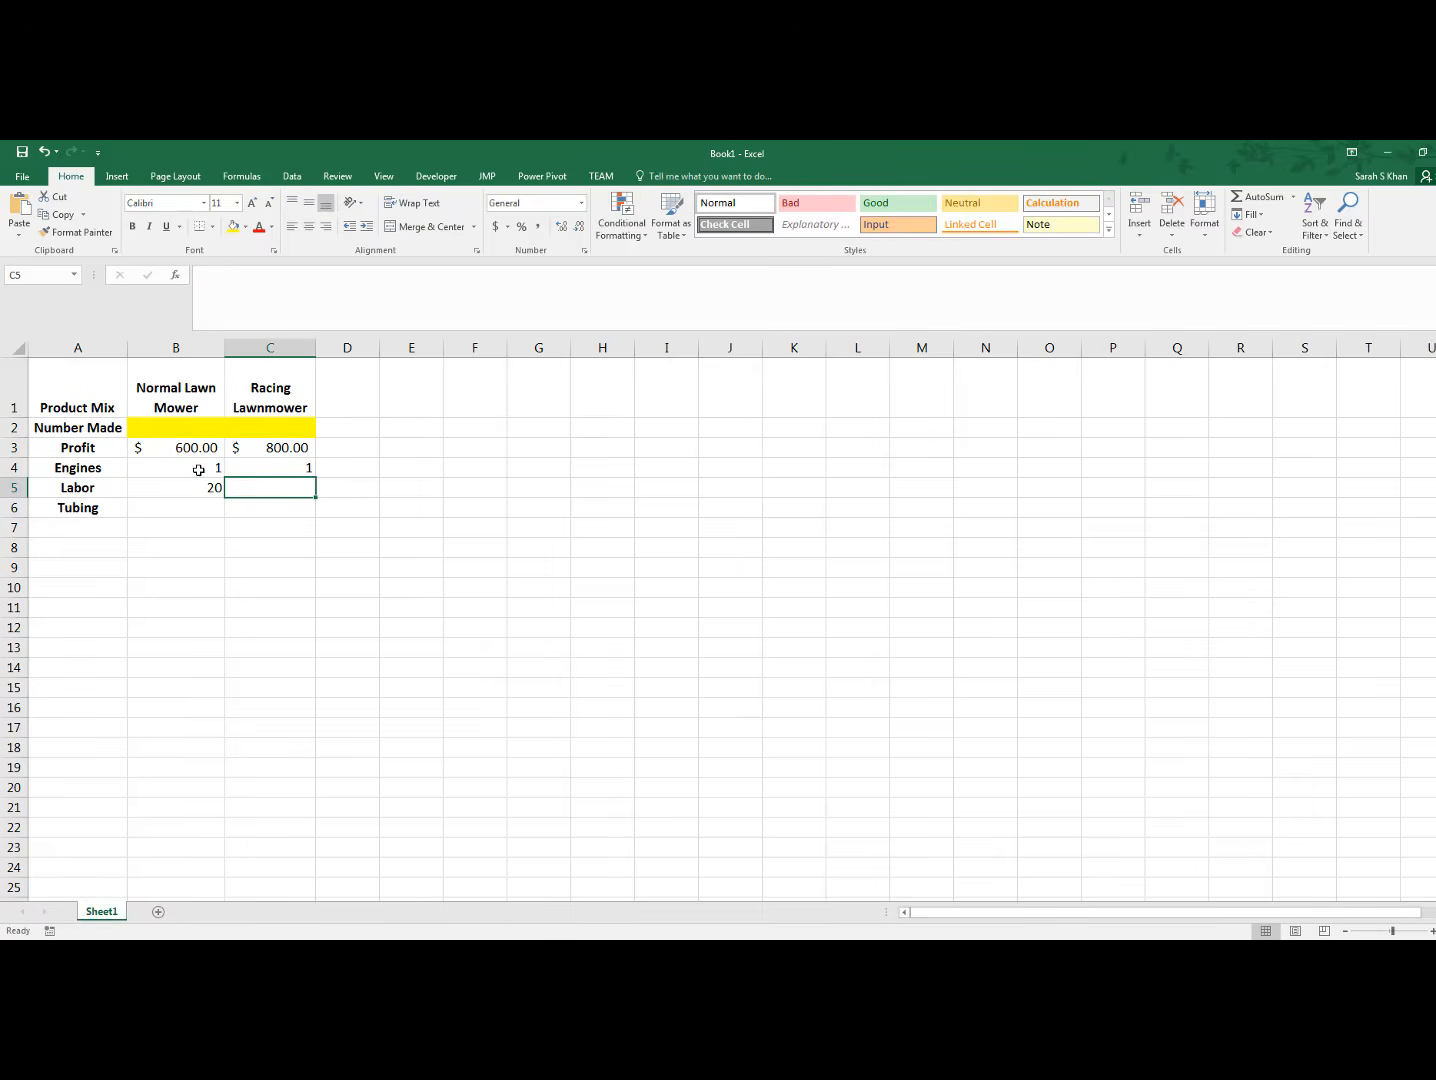
pyautogui.write('30')
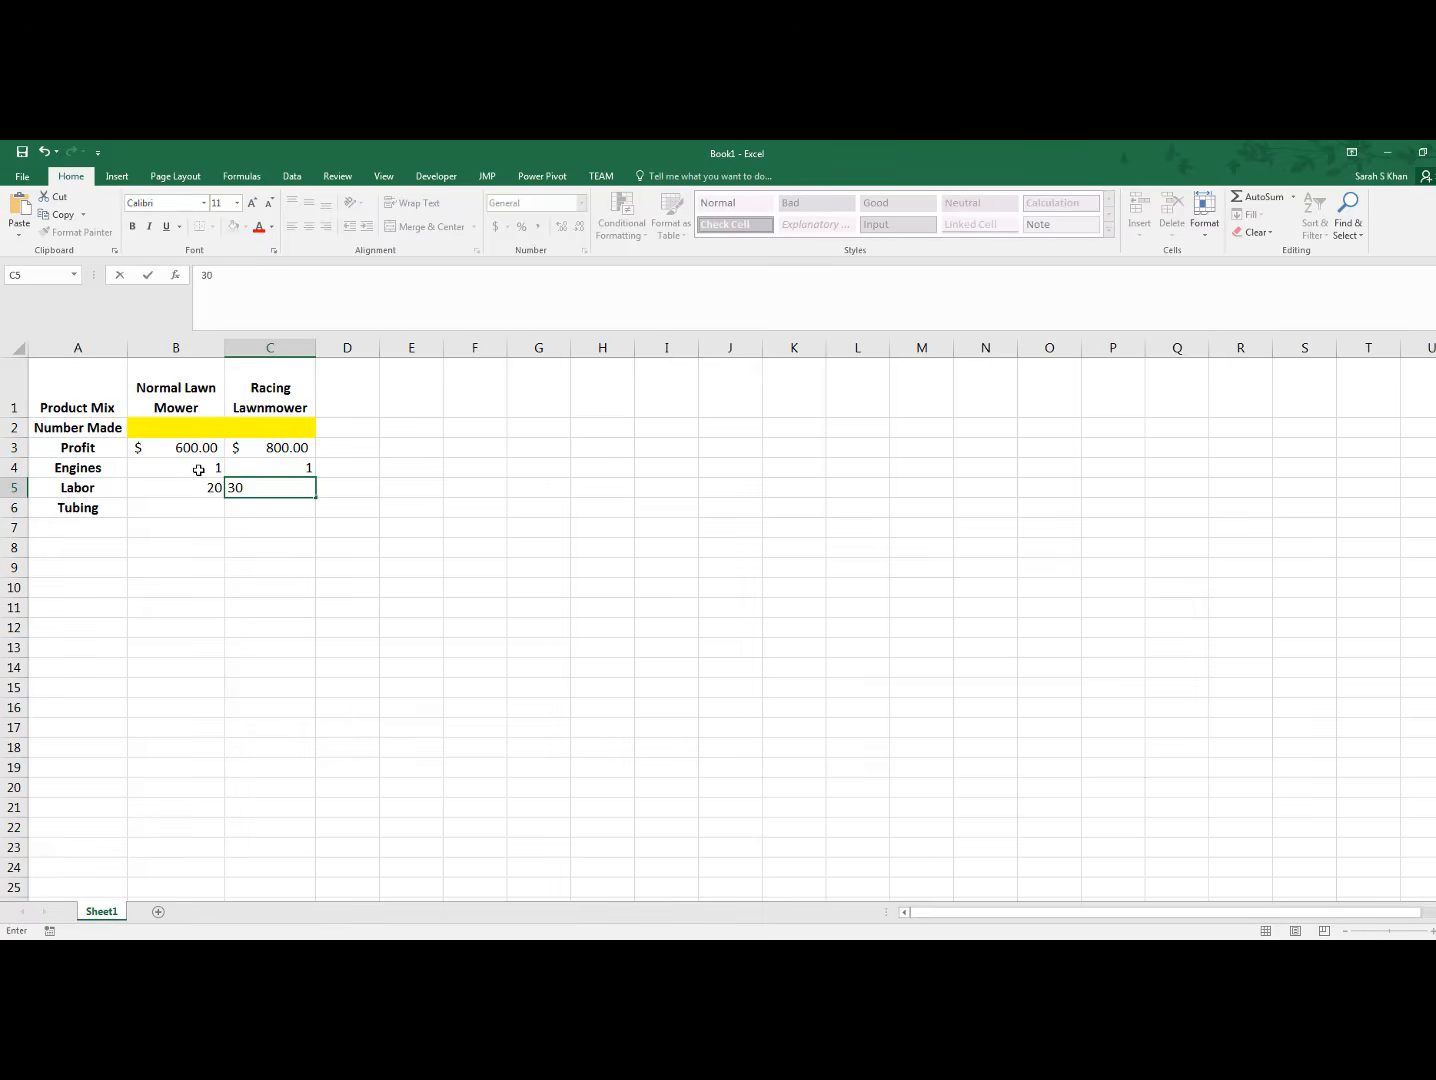
pyautogui.press('Return')
# Fill the Tubing row with 20 in B6 and 16 in C6
pyautogui.press('Left')
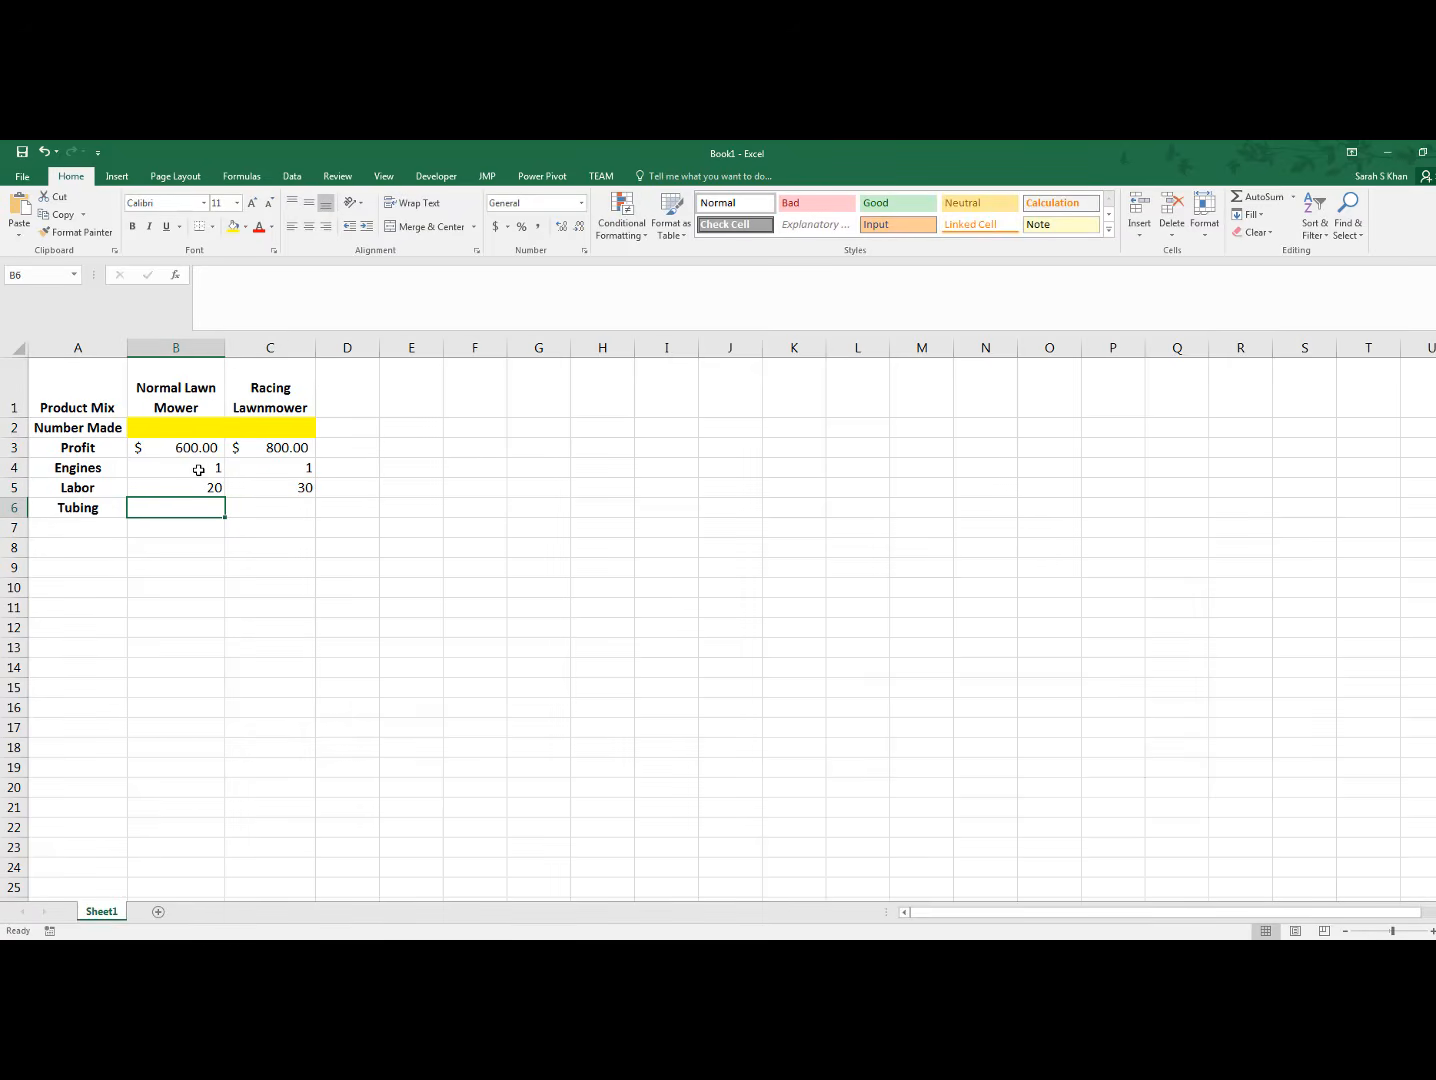
pyautogui.write('20')
pyautogui.press('Tab')
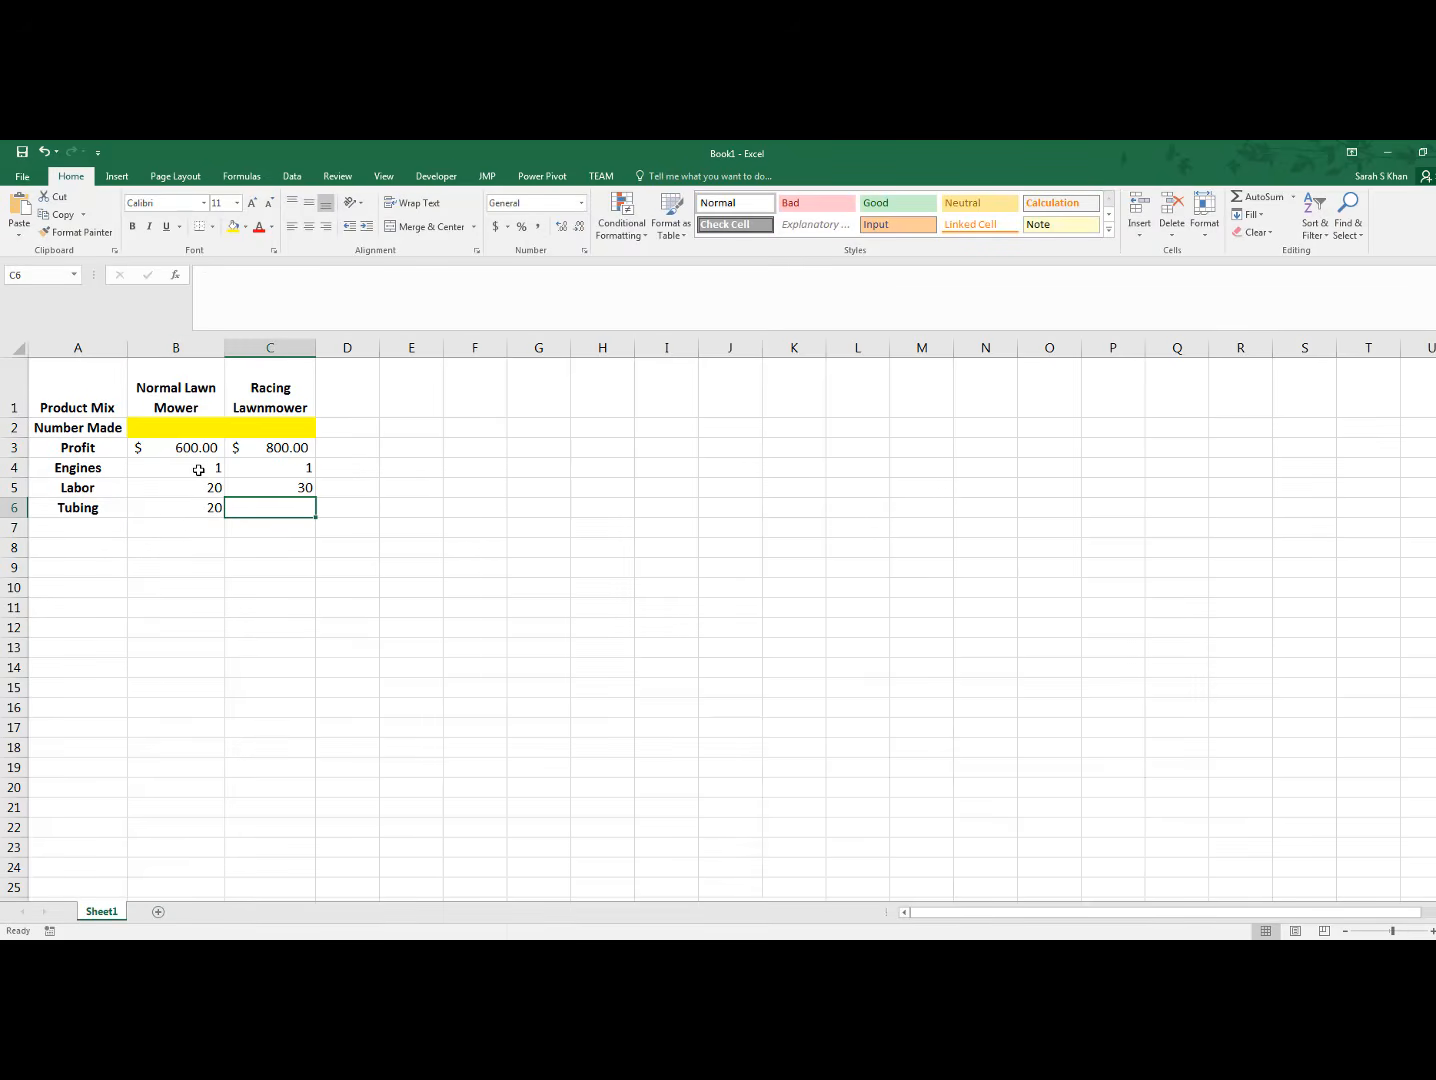
pyautogui.write('16')
pyautogui.press('Tab')
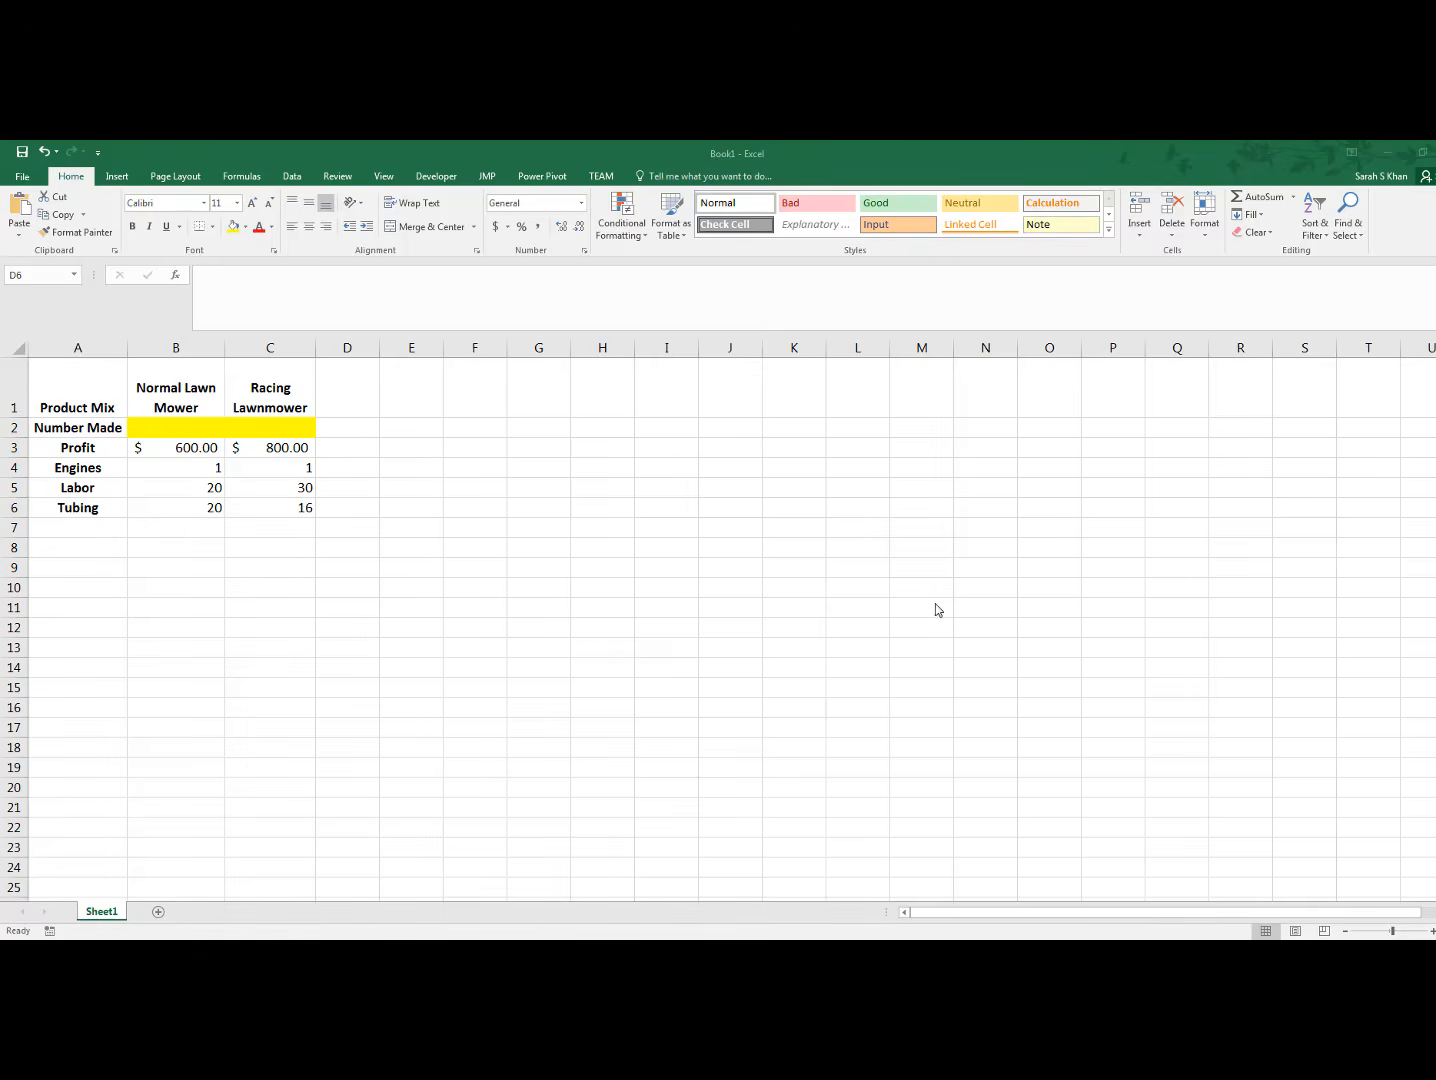
# Calculate total profit in D3 with =SUMPRODUCT(B2:C2,B3:C3), multiplying the numbers made by the unit profits
pyautogui.click(365, 447)
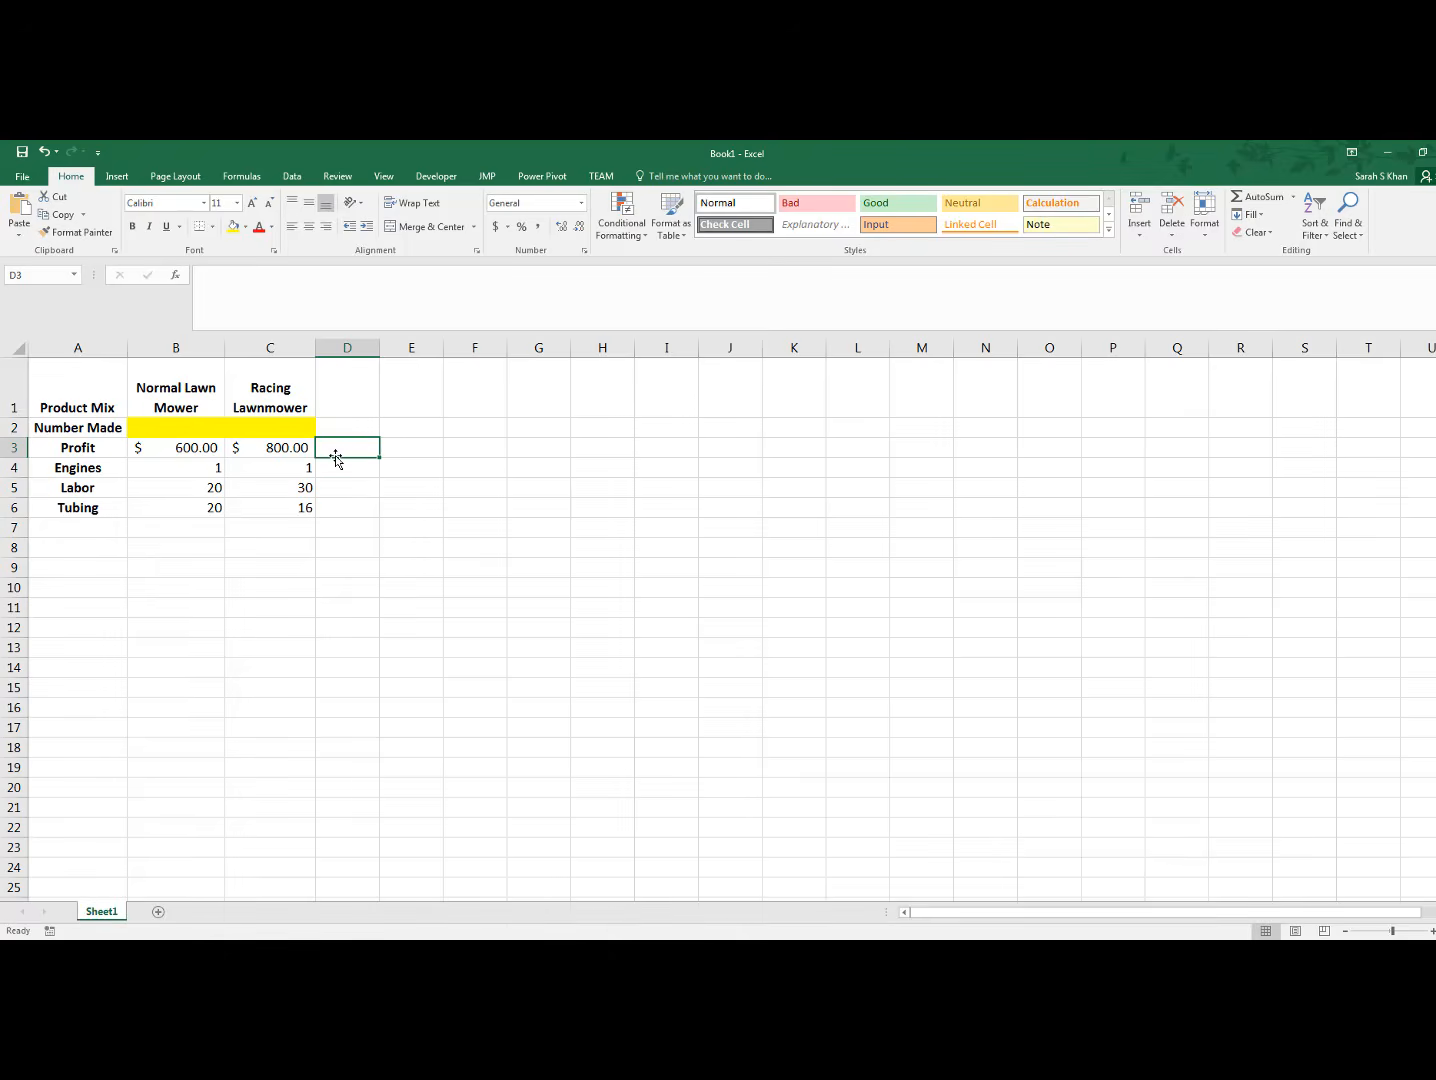
pyautogui.click(342, 293)
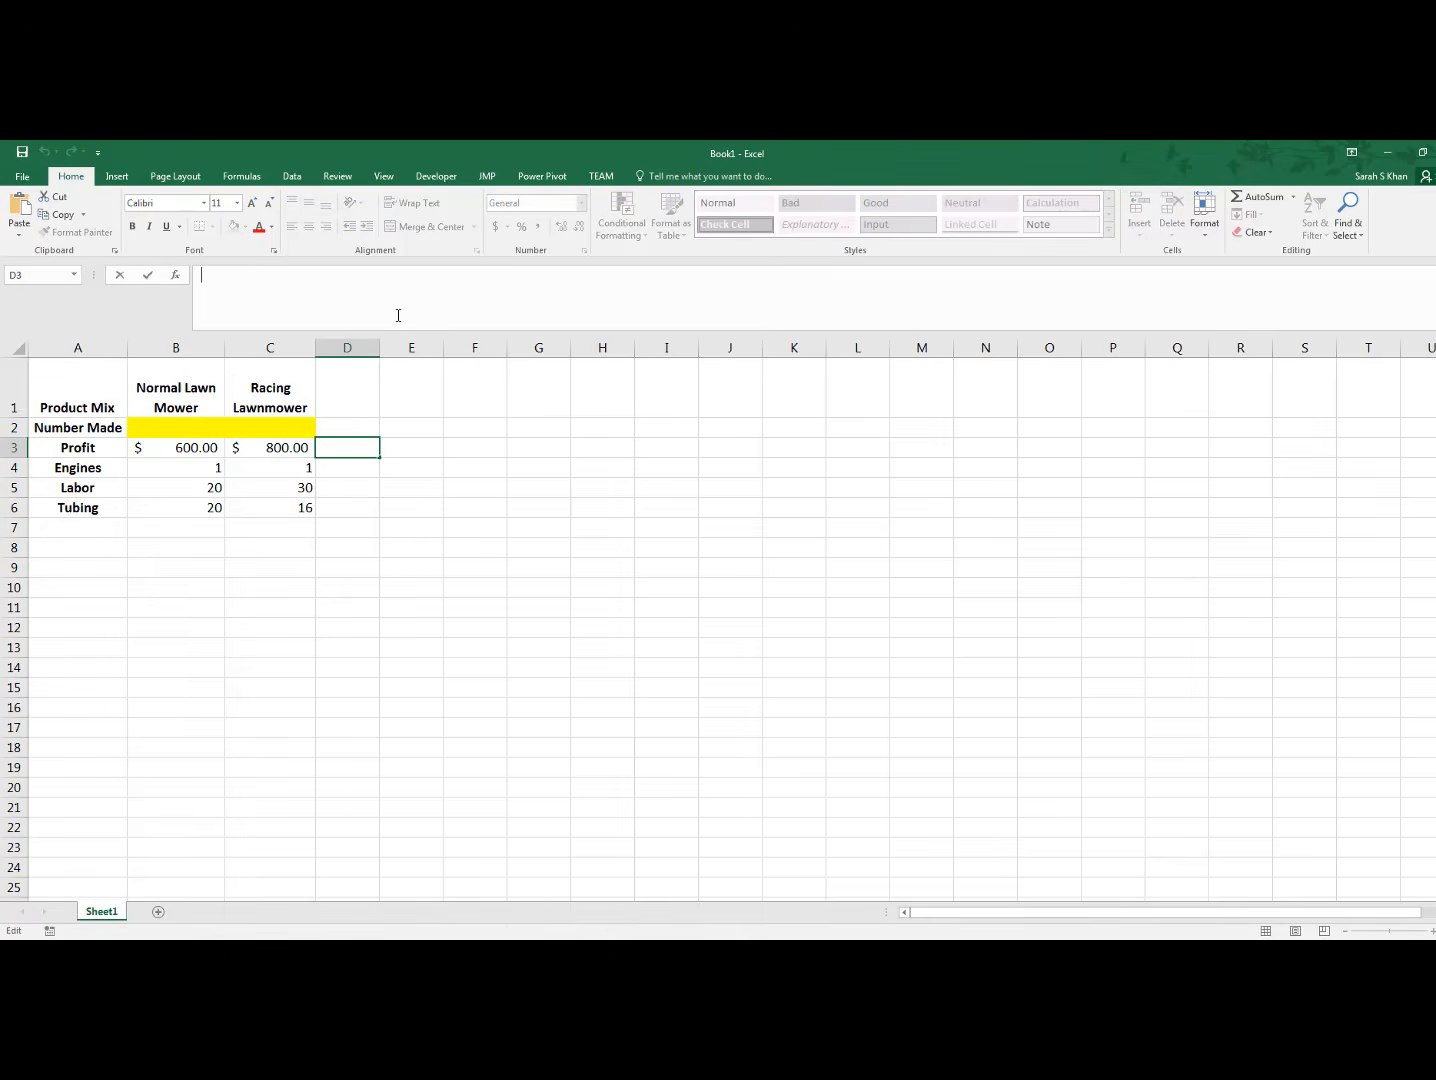
pyautogui.write('=')
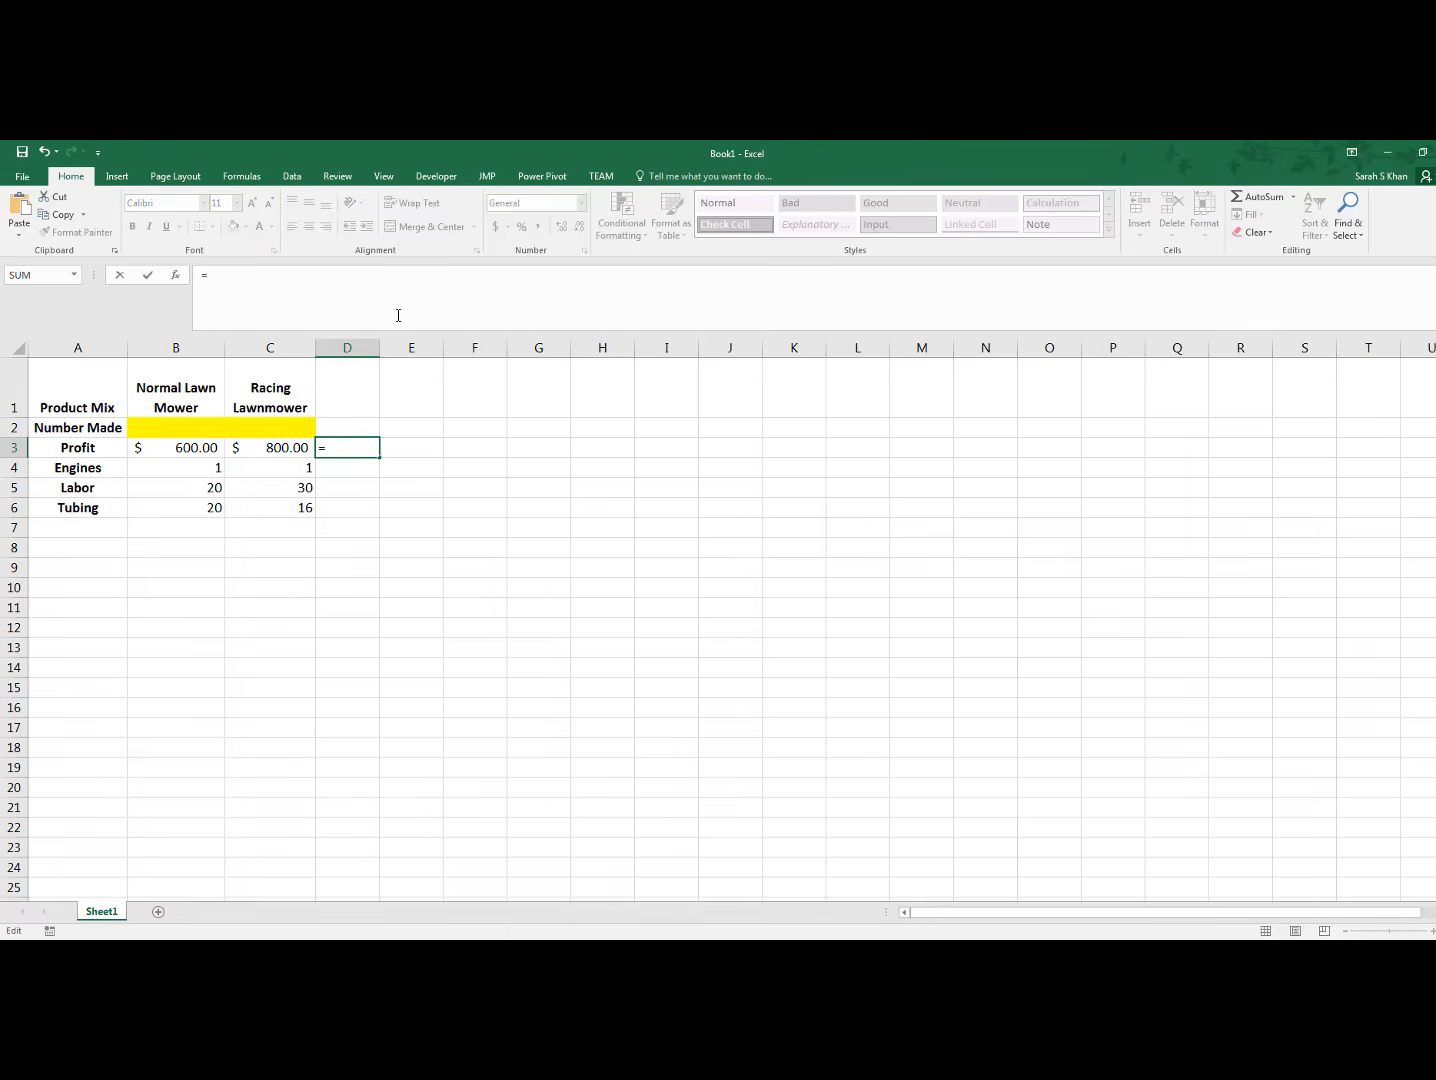
pyautogui.write('sumproduct')
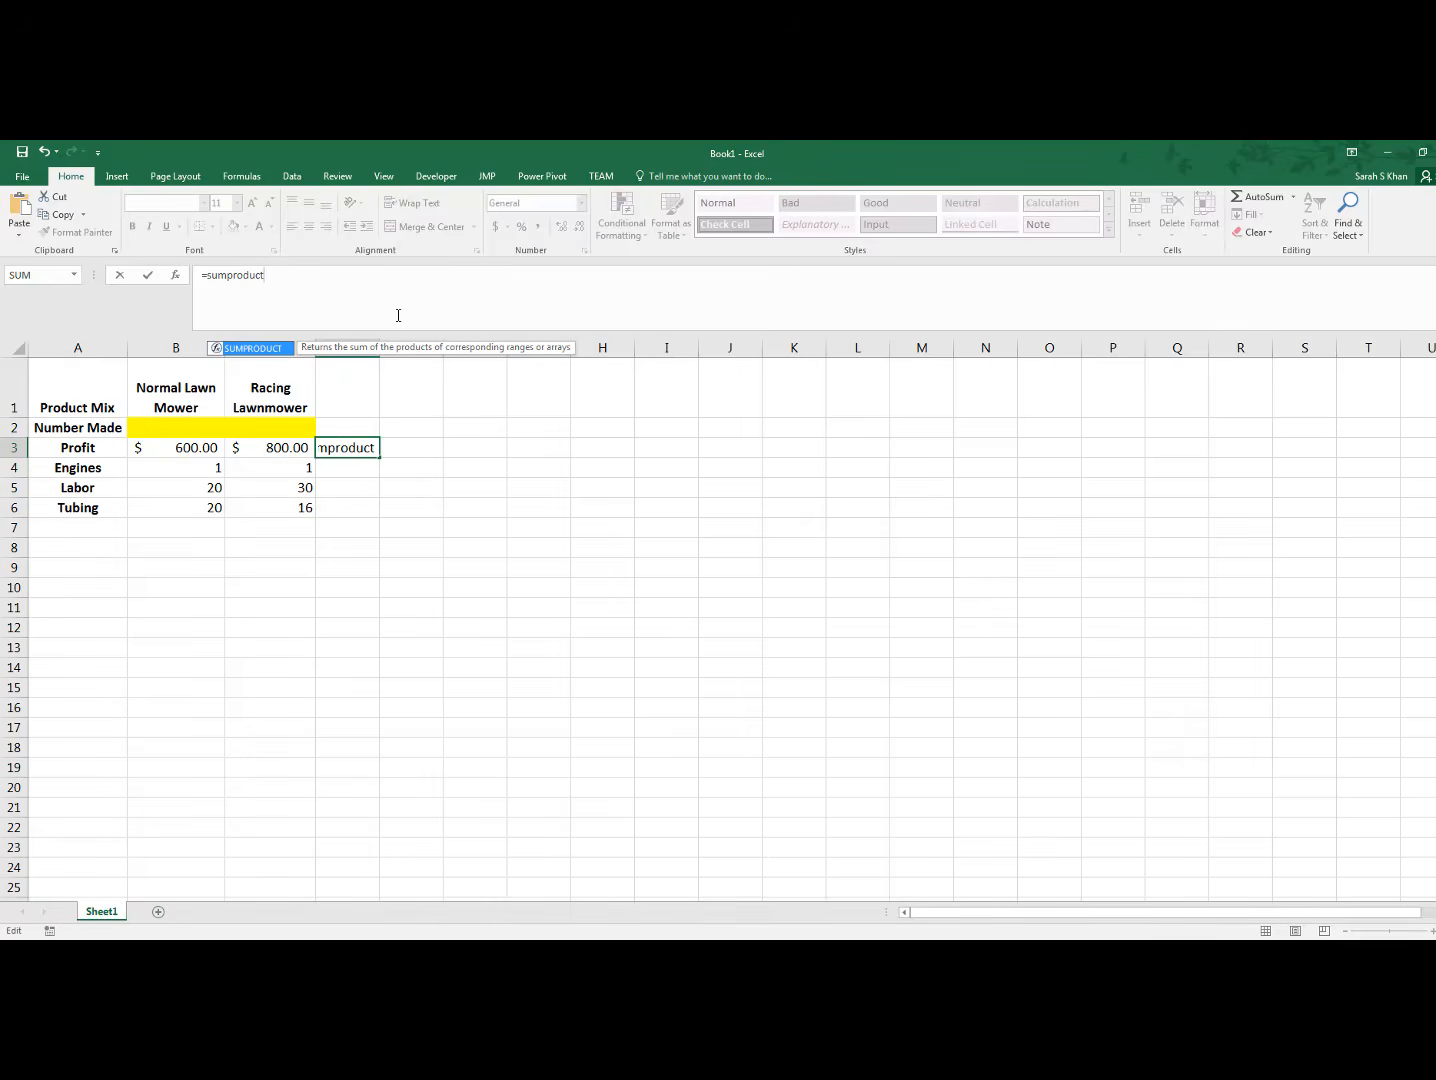
pyautogui.write('(')
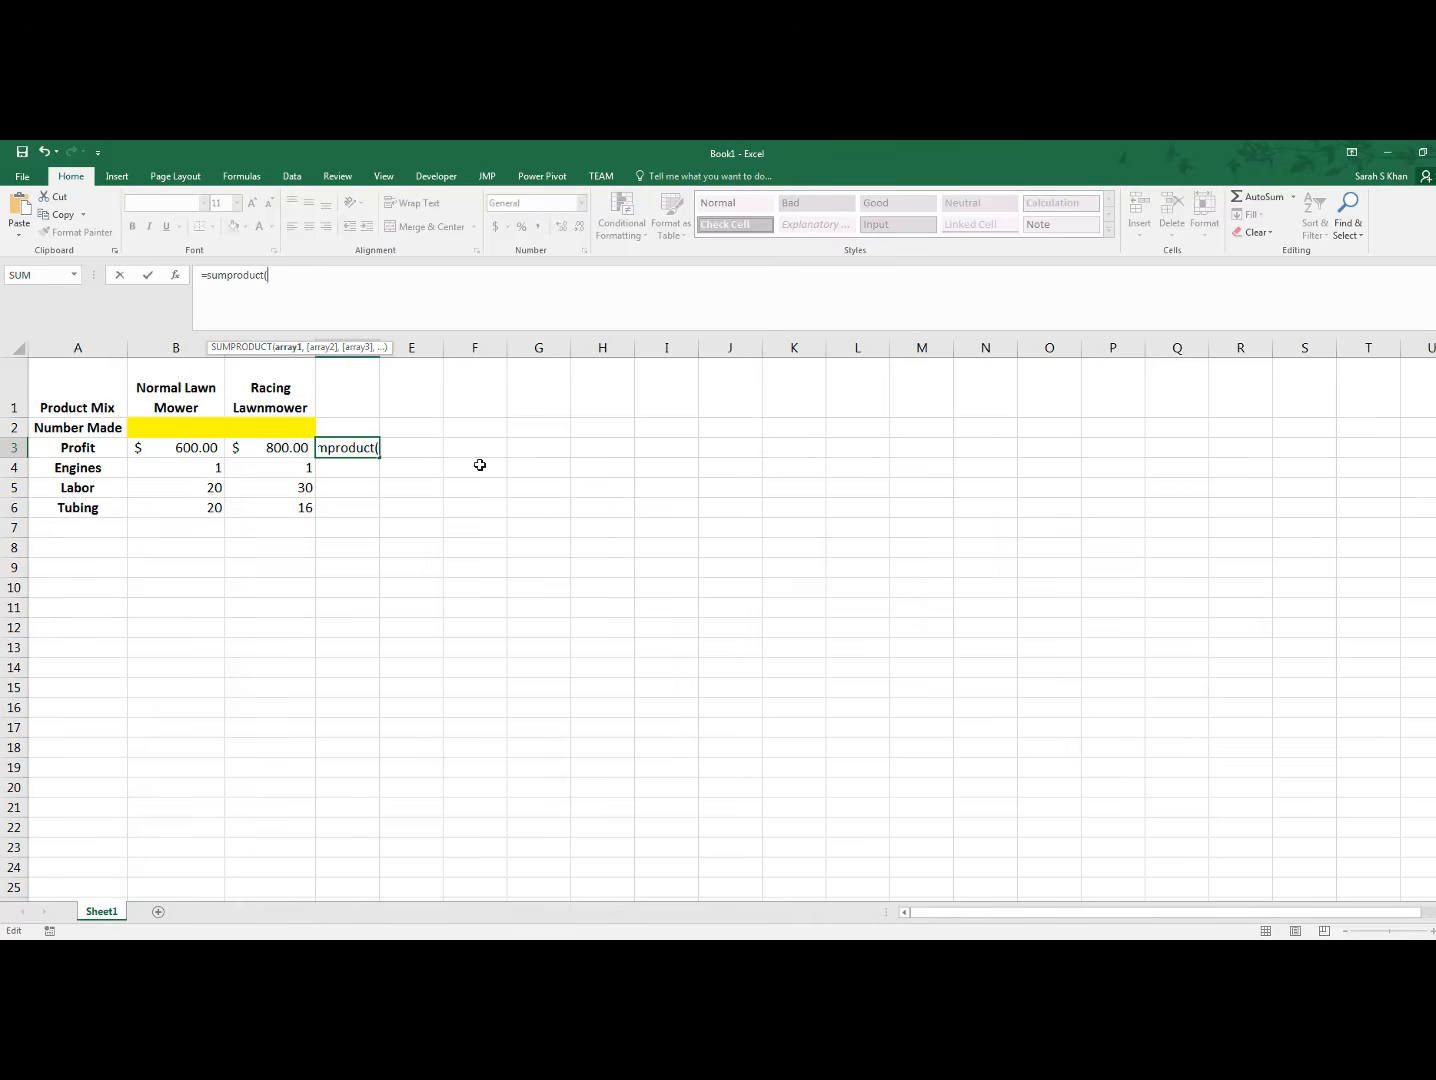
pyautogui.moveTo(183, 427); pyautogui.dragTo(275, 423)
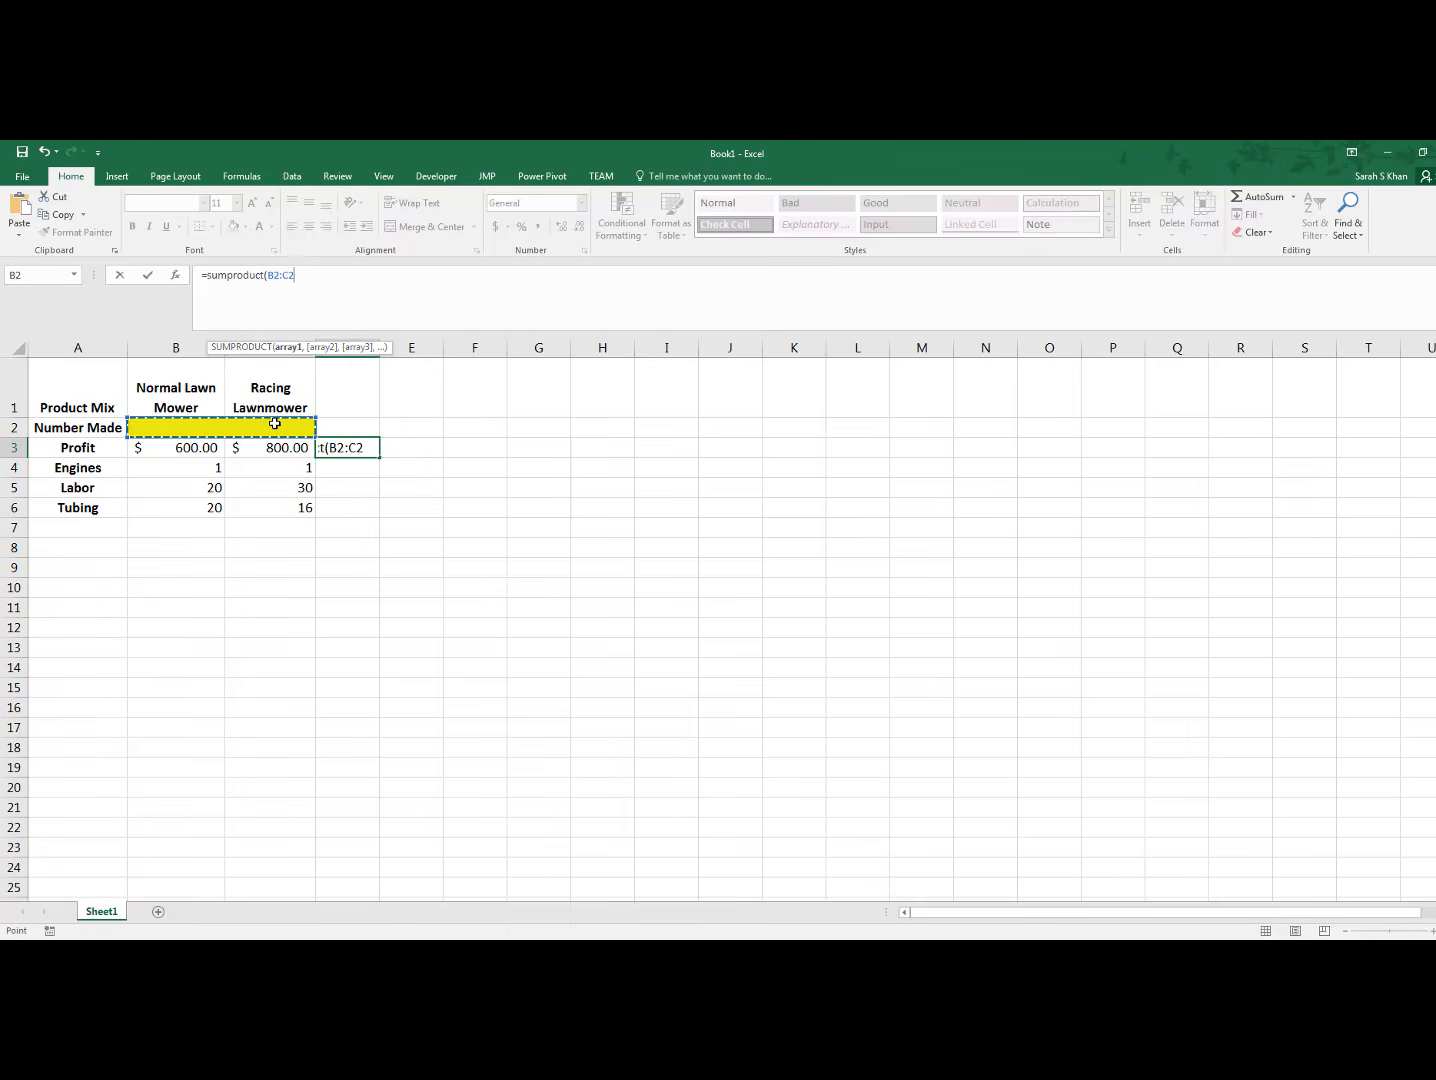
pyautogui.write(',')
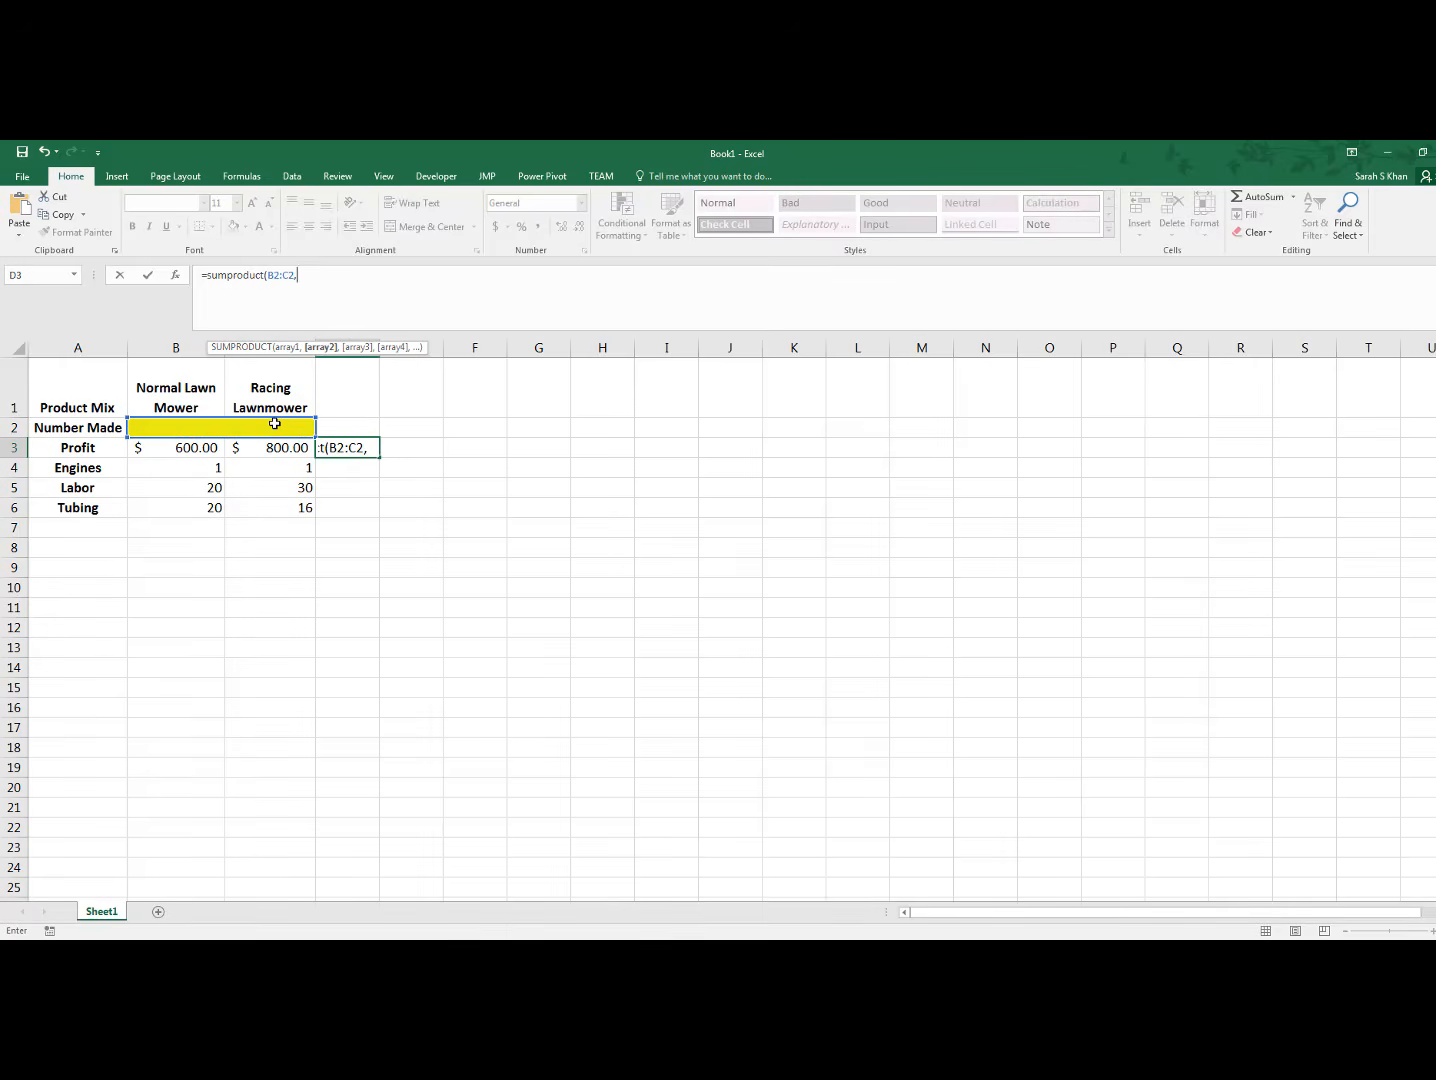
pyautogui.moveTo(181, 448); pyautogui.dragTo(257, 448)
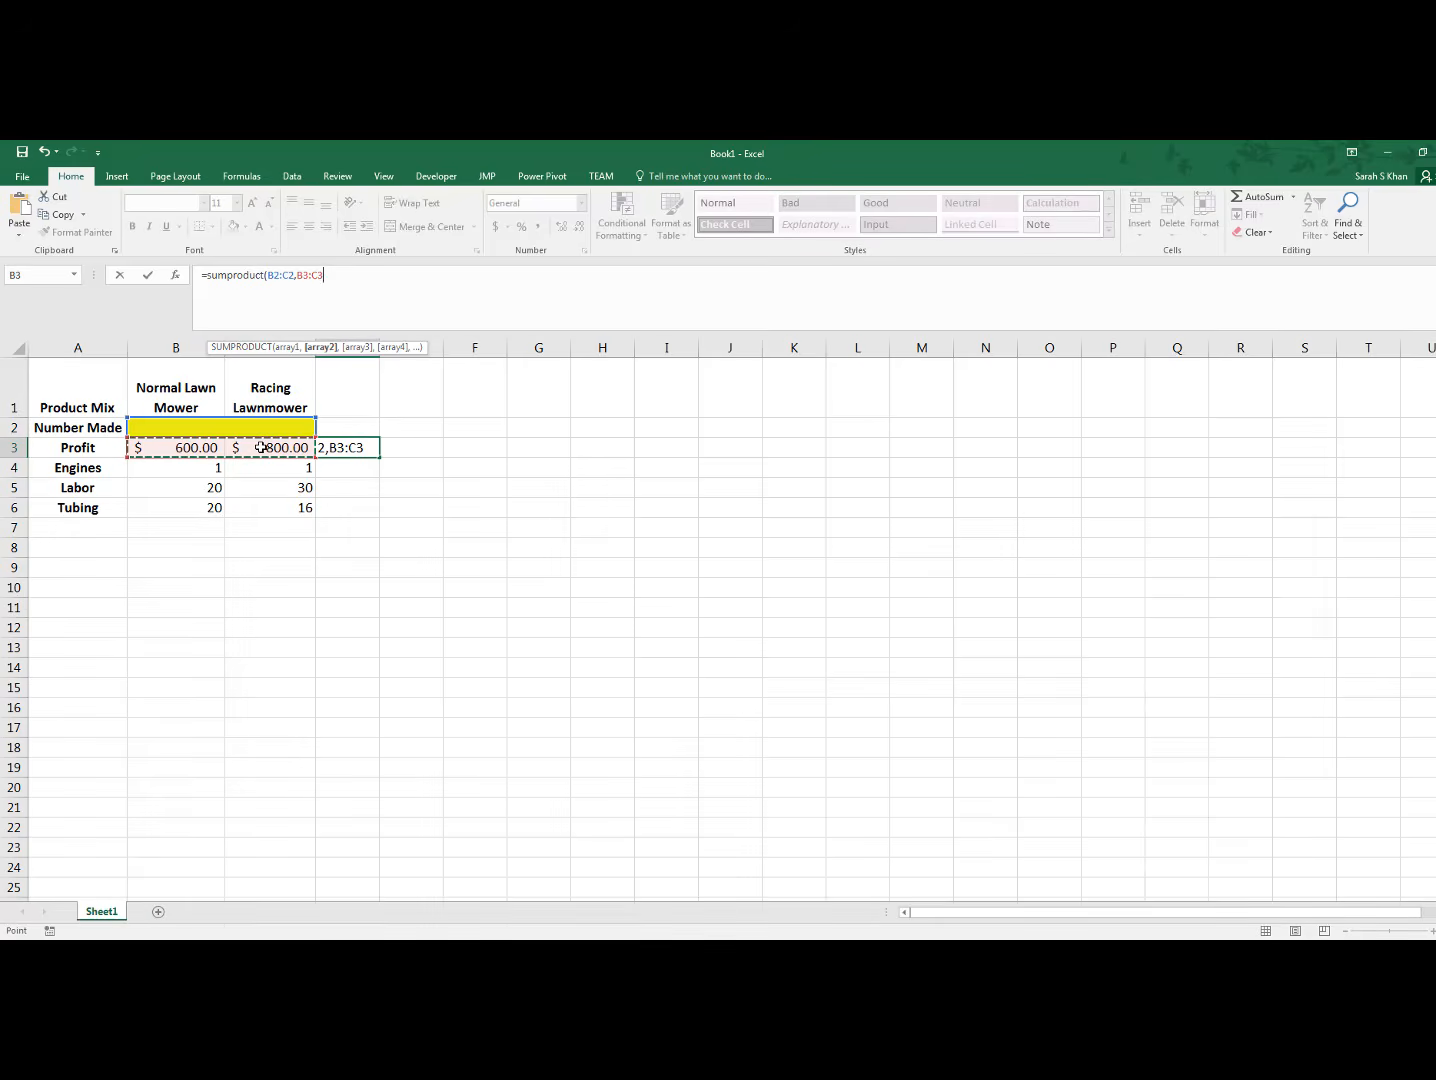
pyautogui.write(')')
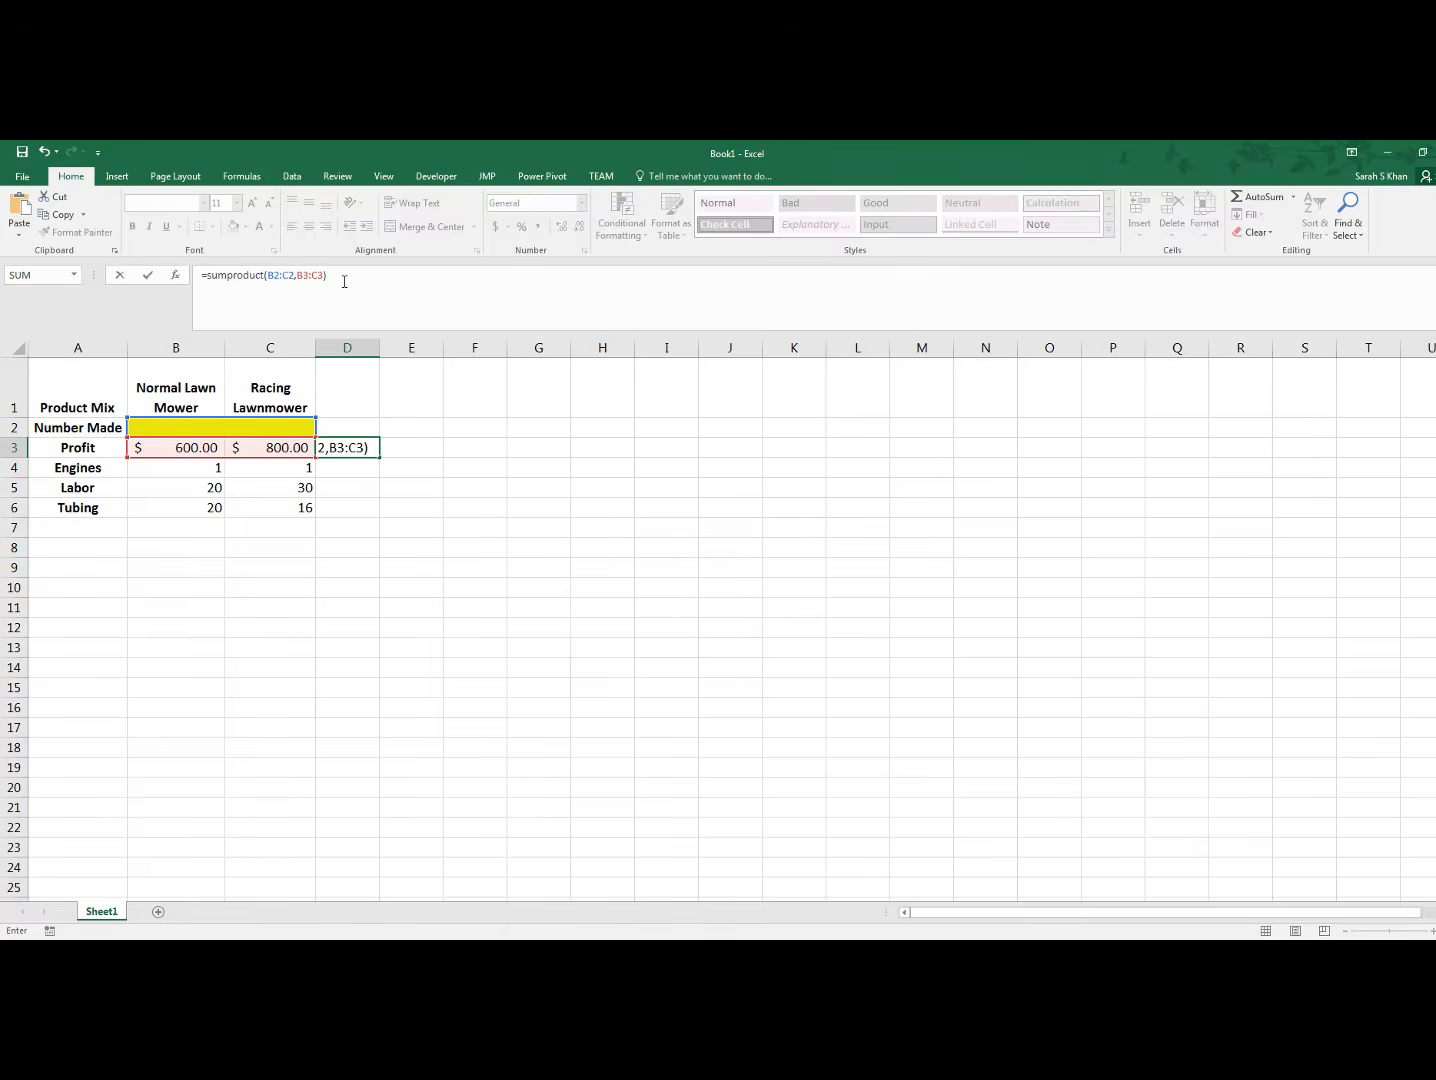
pyautogui.press('Return')
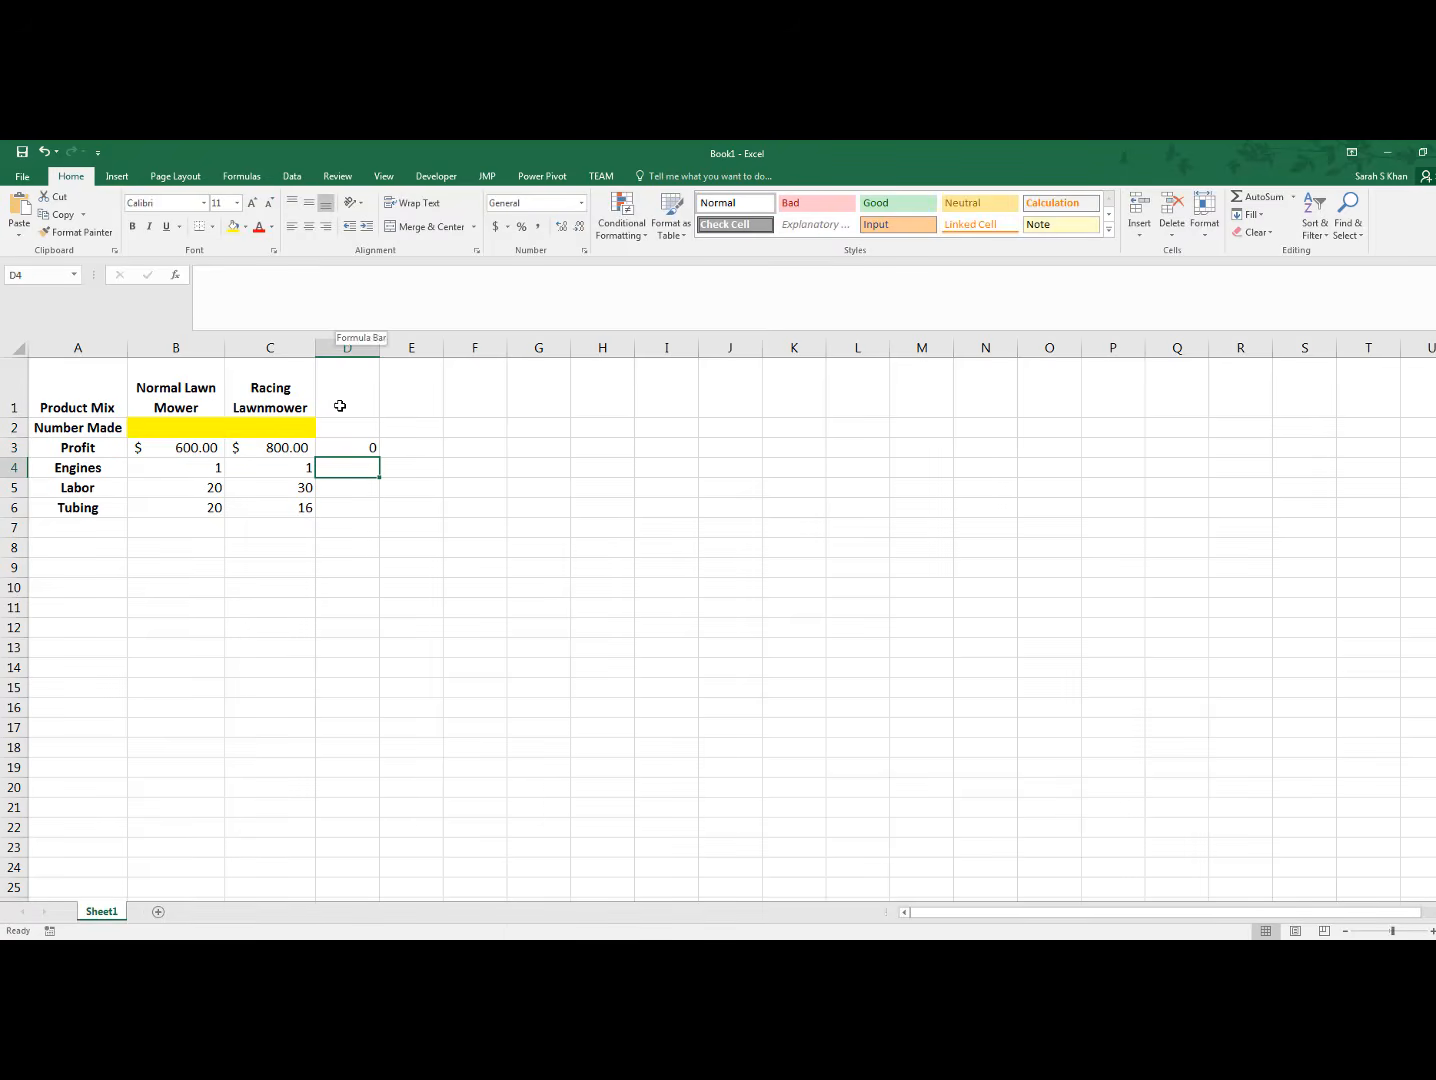
pyautogui.click(354, 445)
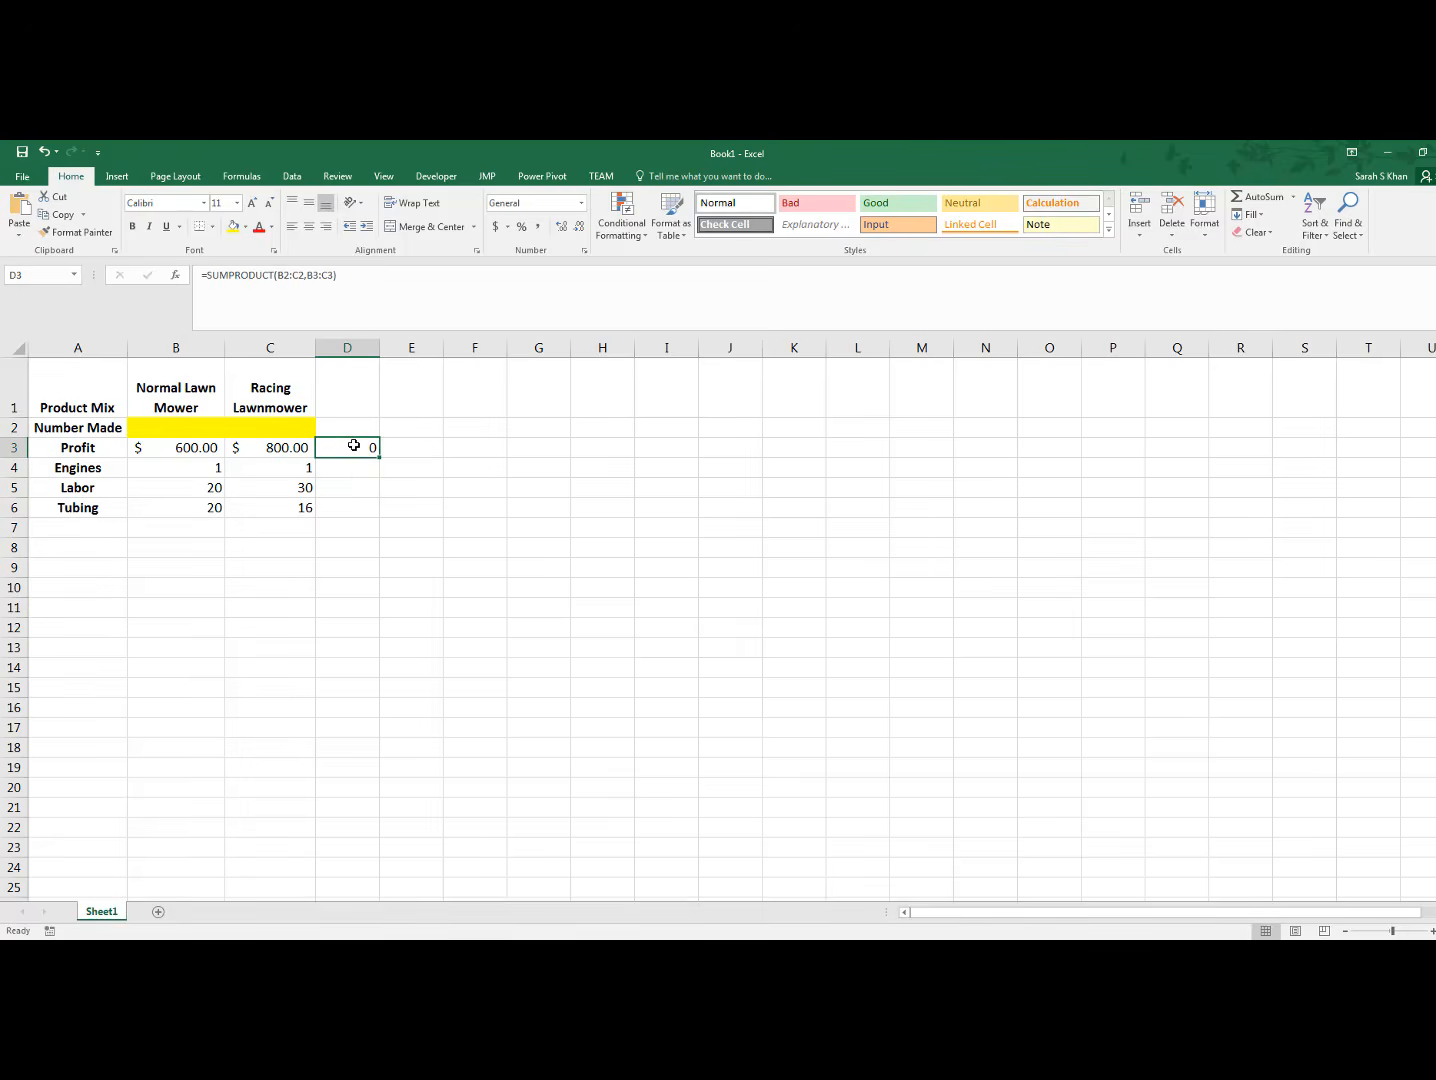
# Test the total profit formula with trial quantities of 5 in B2 and 1 in C2, and clear both cells
pyautogui.click(201, 427)
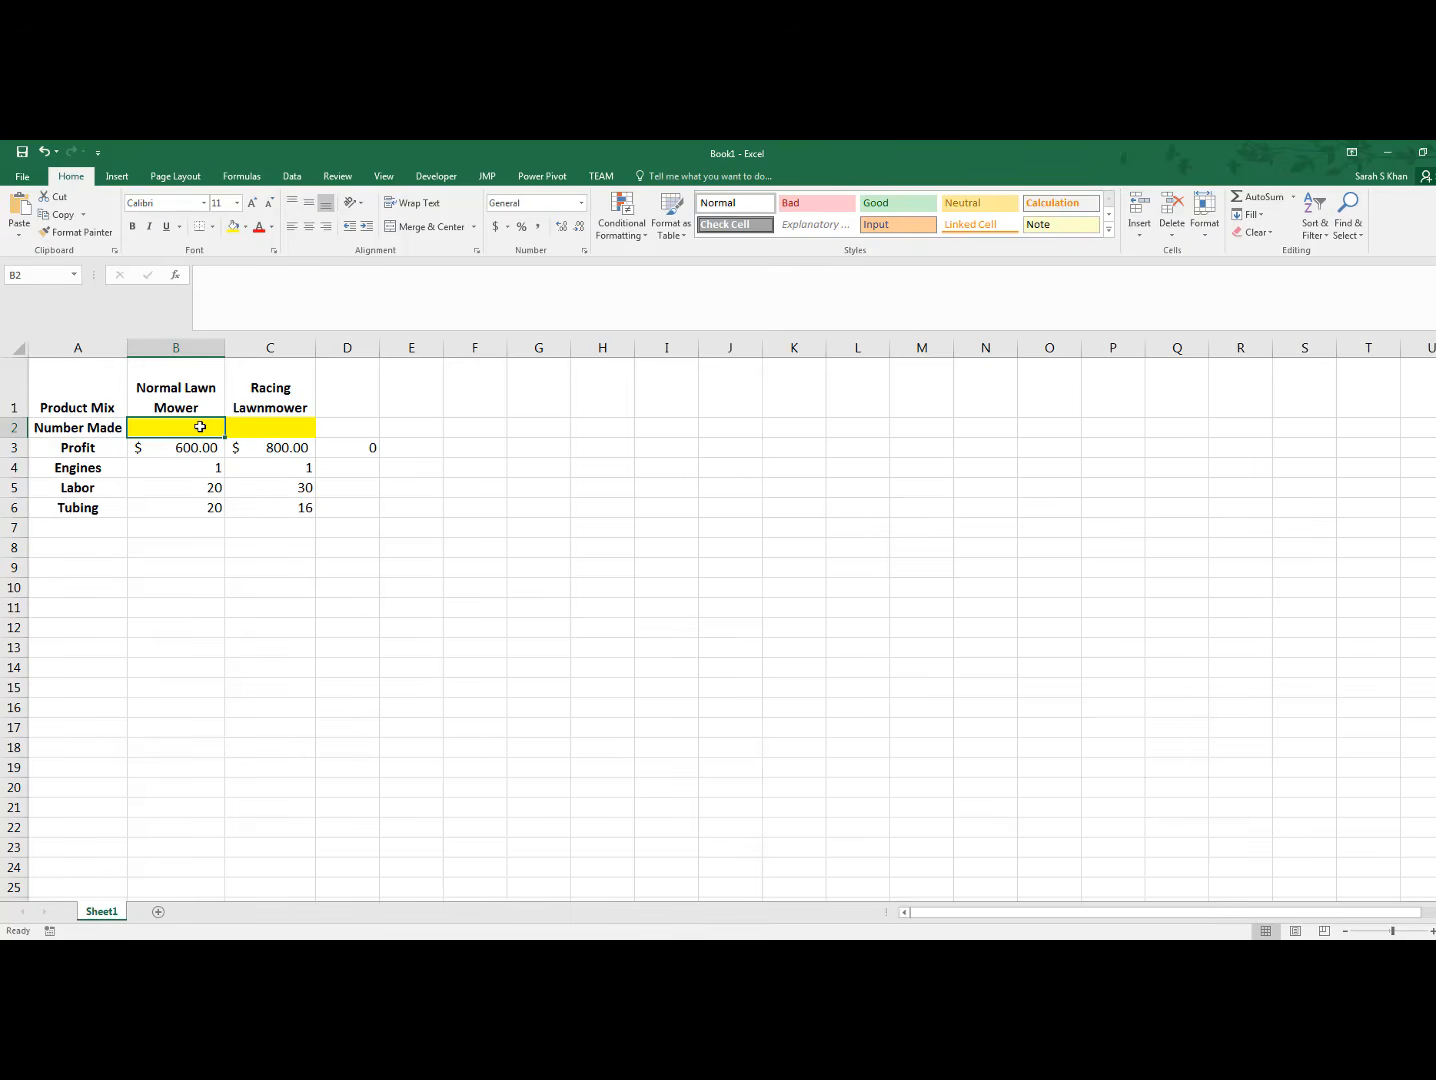
pyautogui.write('5')
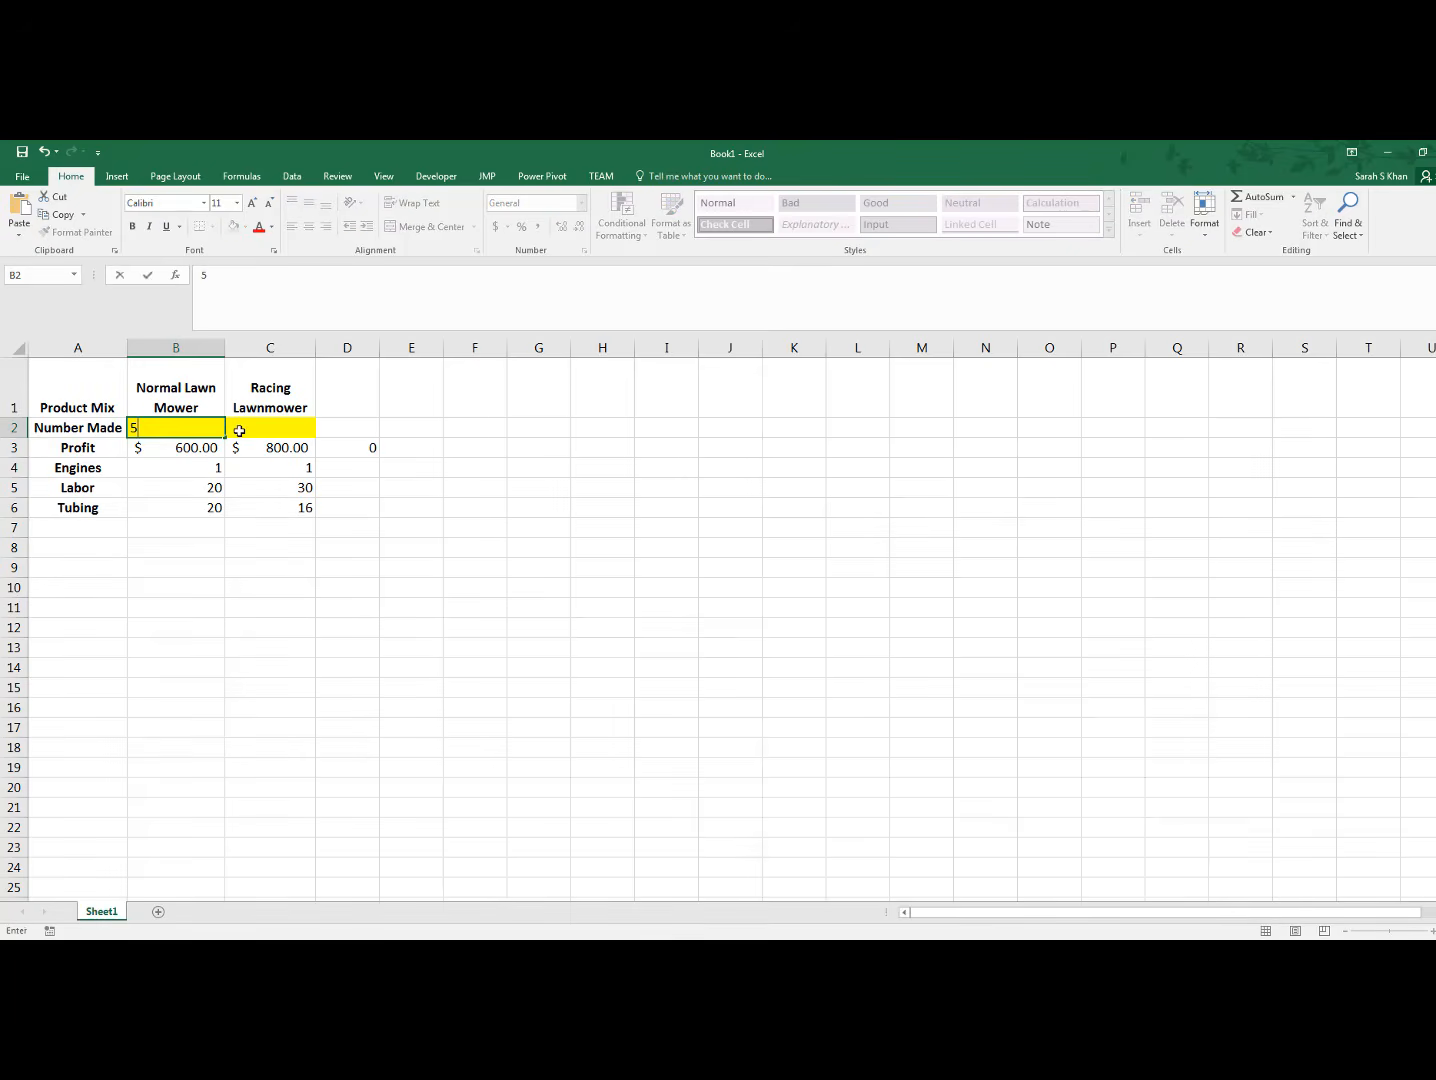
pyautogui.click(440, 447)
pyautogui.click(357, 451)
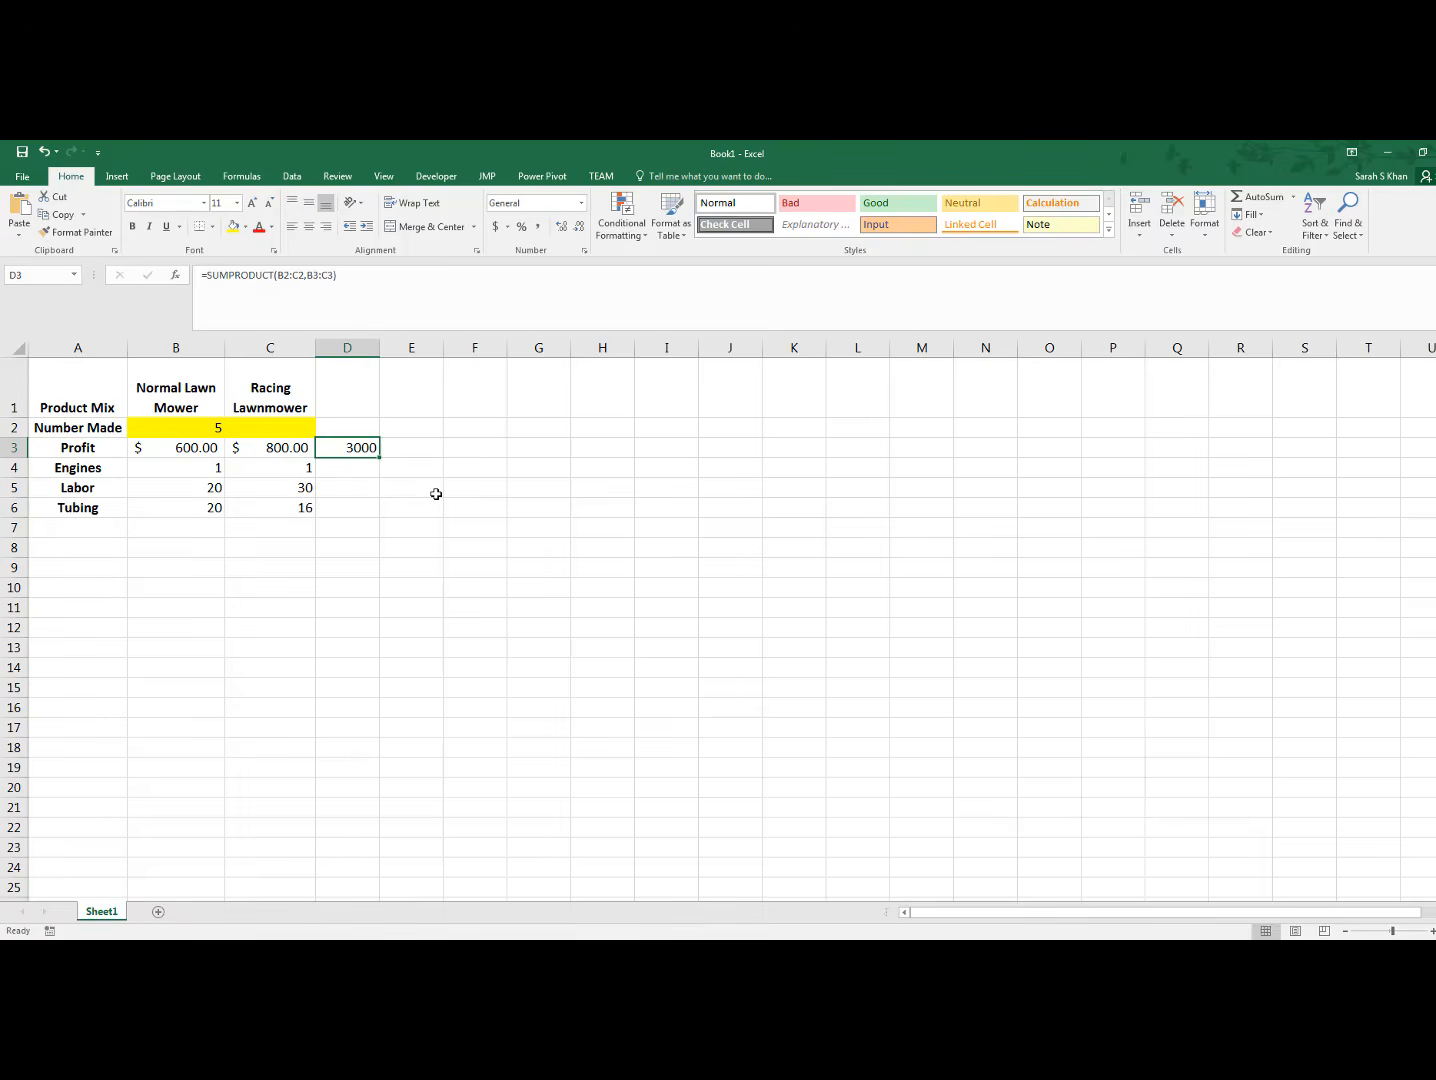
pyautogui.click(297, 433)
pyautogui.write('1')
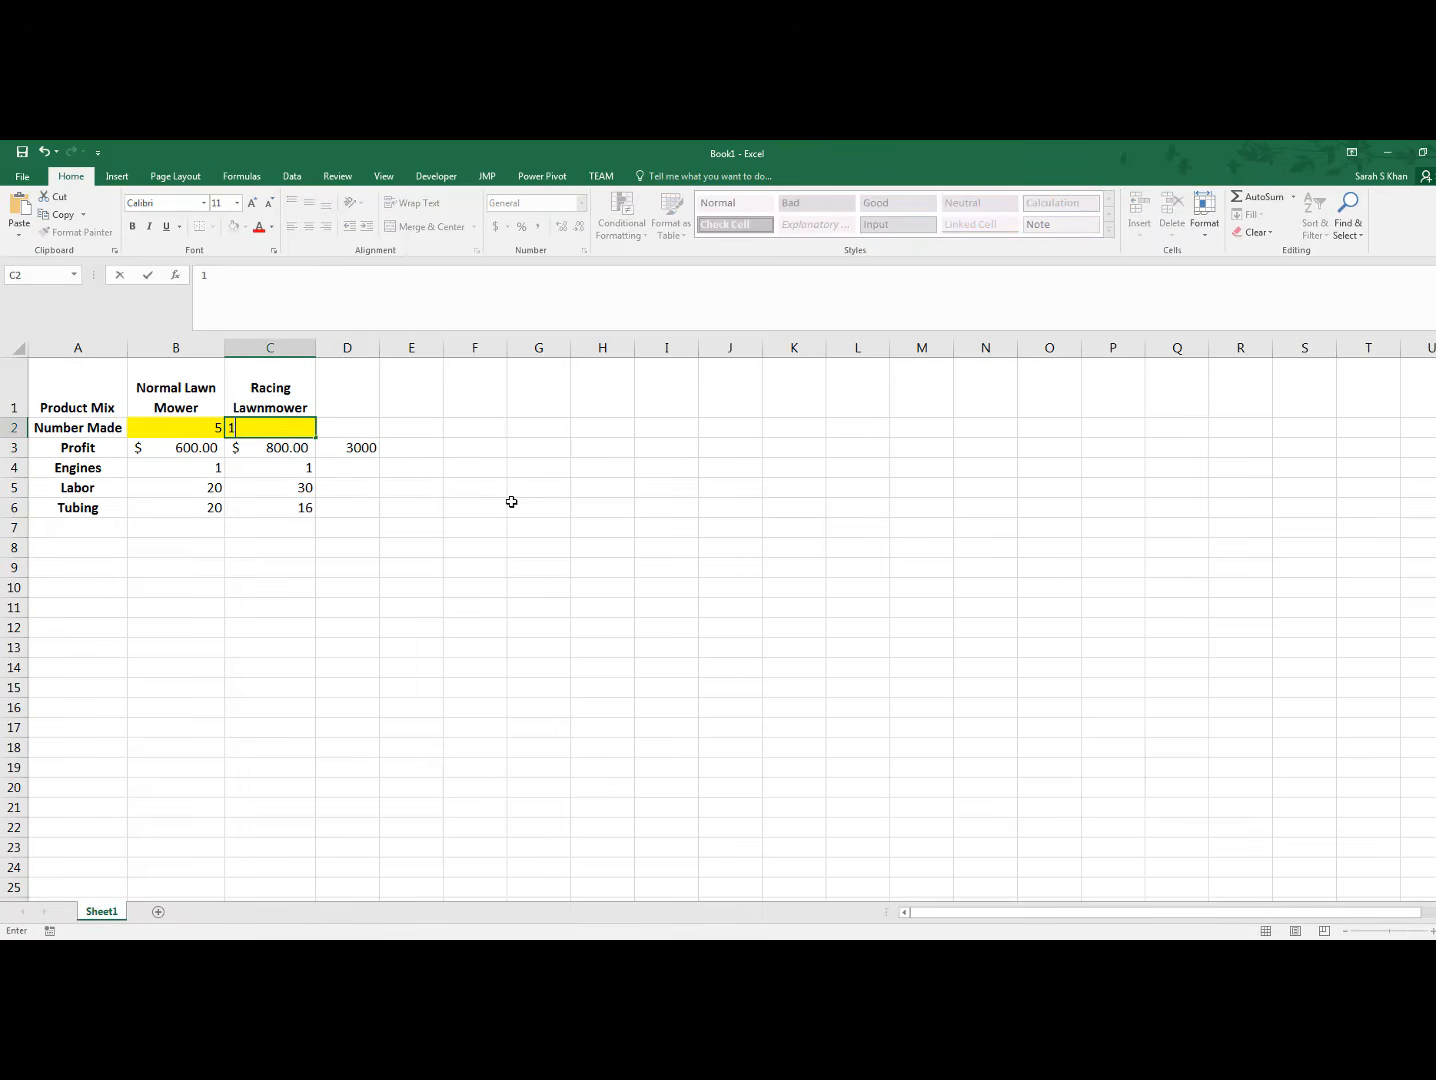
pyautogui.click(490, 496)
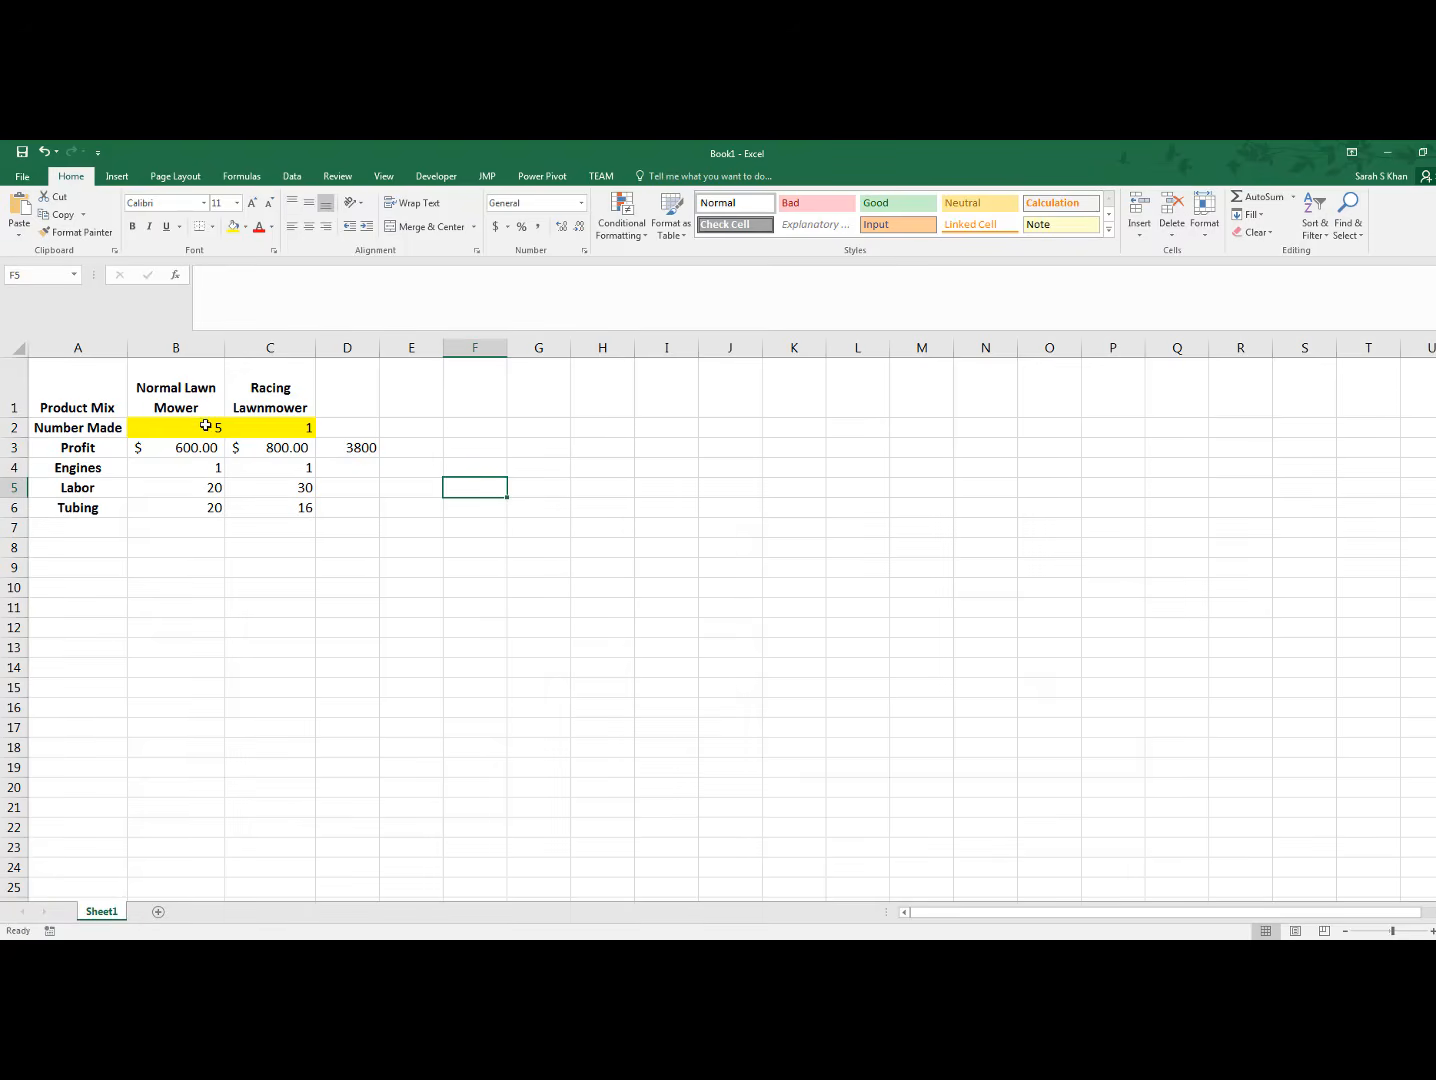
pyautogui.moveTo(210, 428); pyautogui.dragTo(279, 428)
pyautogui.press('Delete')
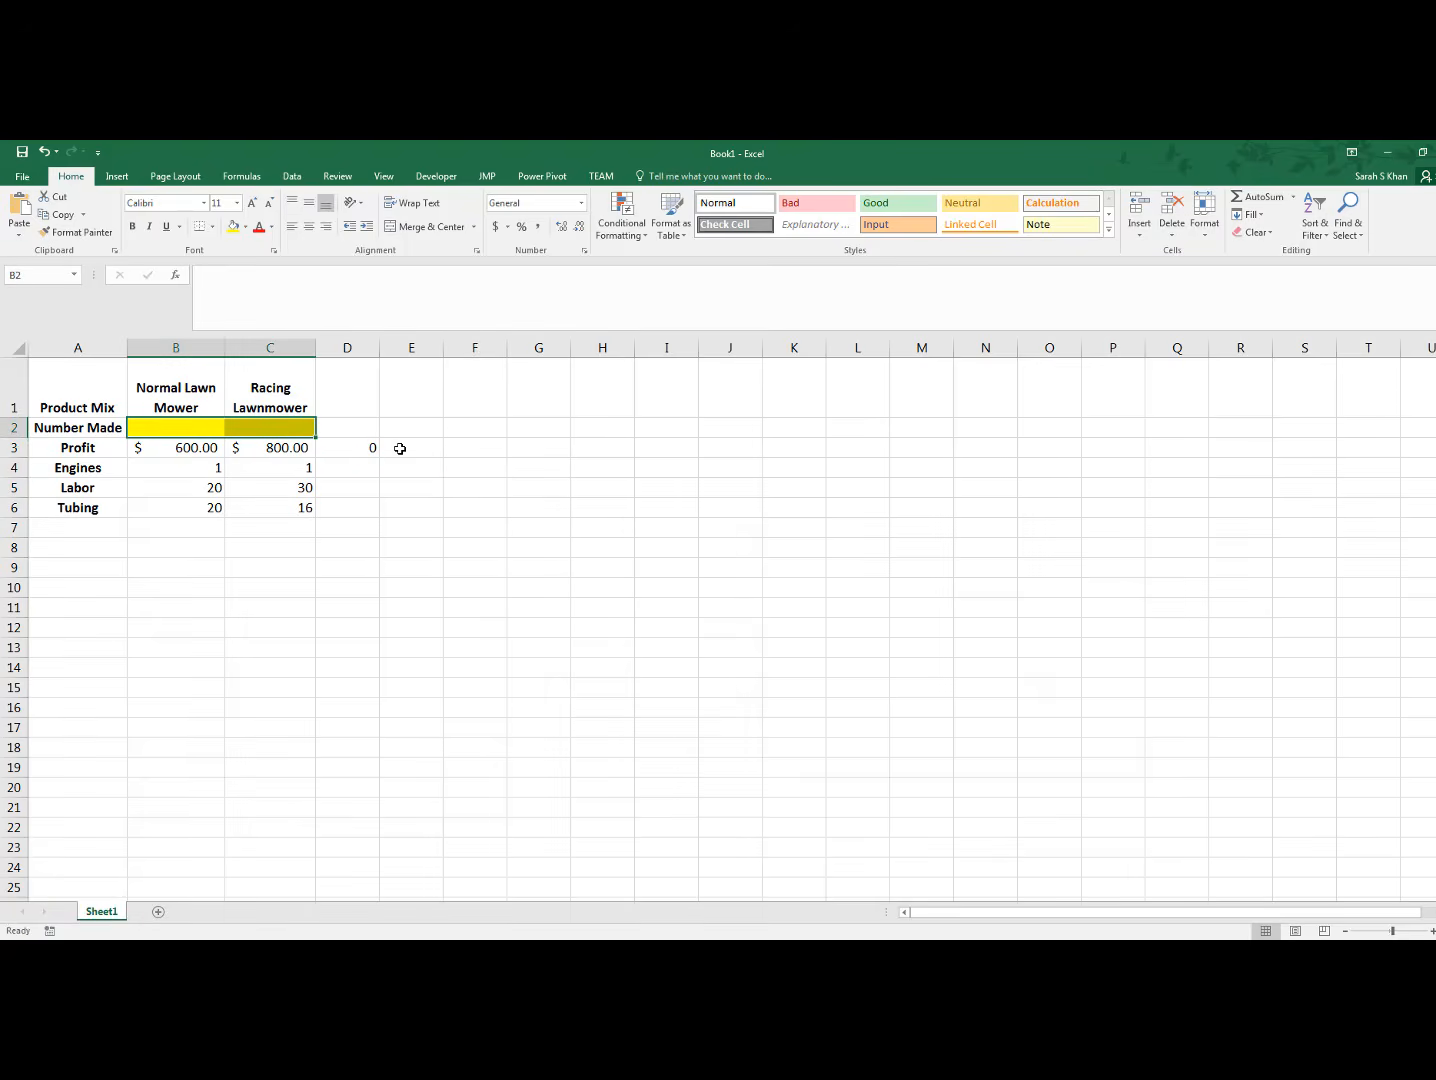
# Format the total profit cell D3 in the dollar accounting format
pyautogui.click(341, 445)
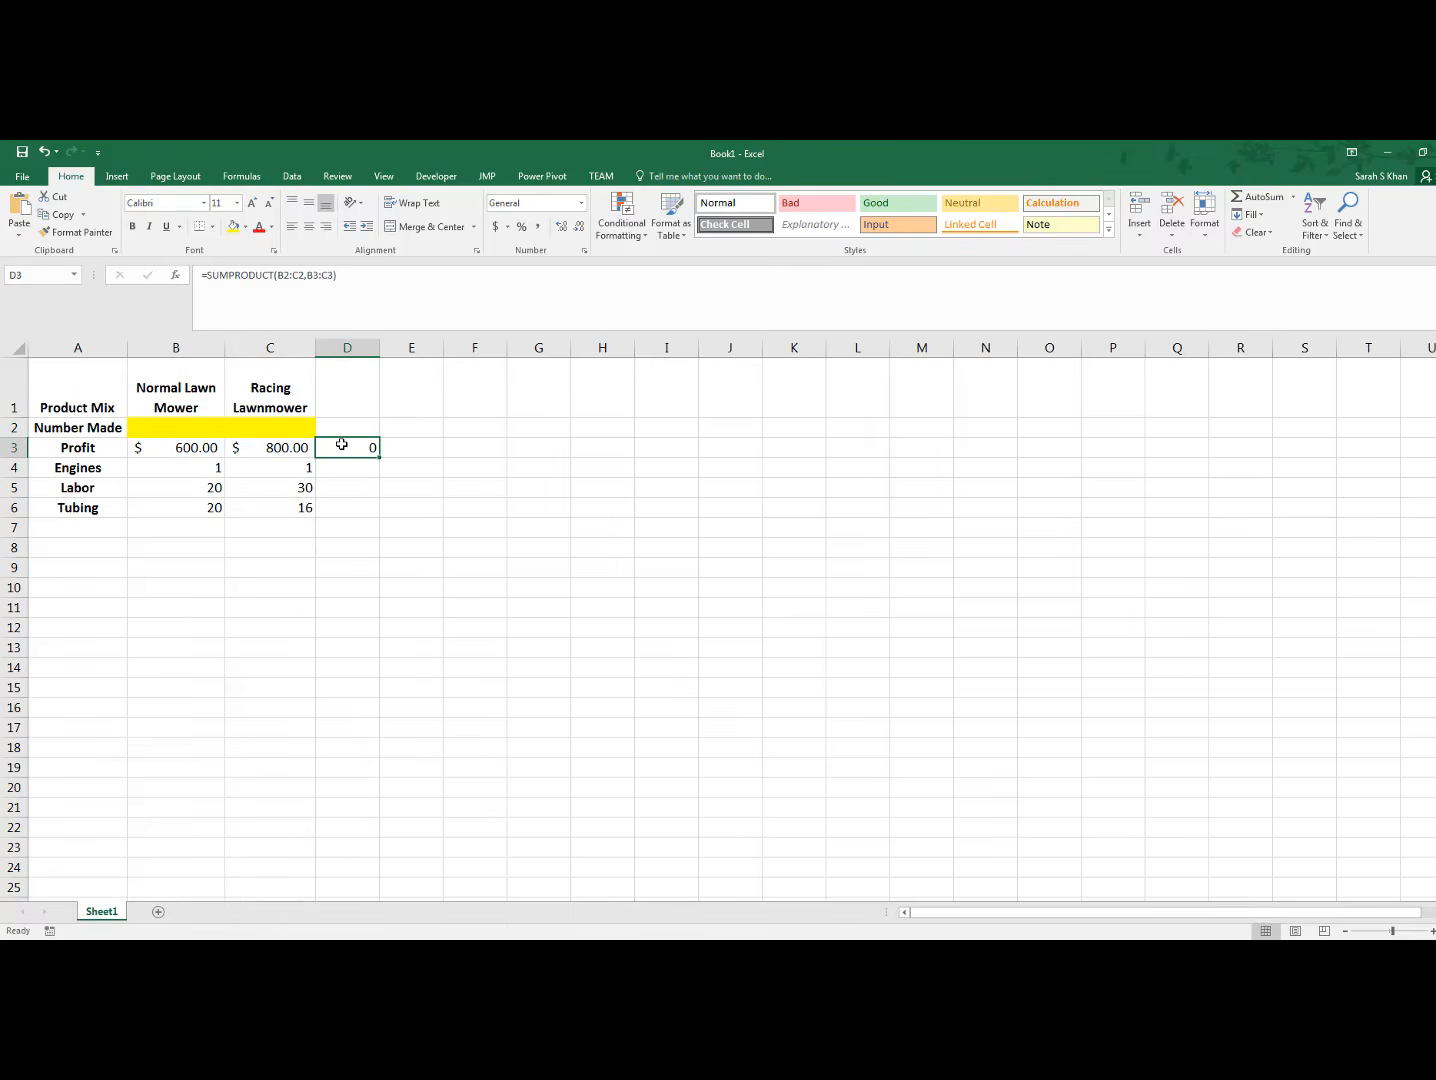
pyautogui.click(495, 227)
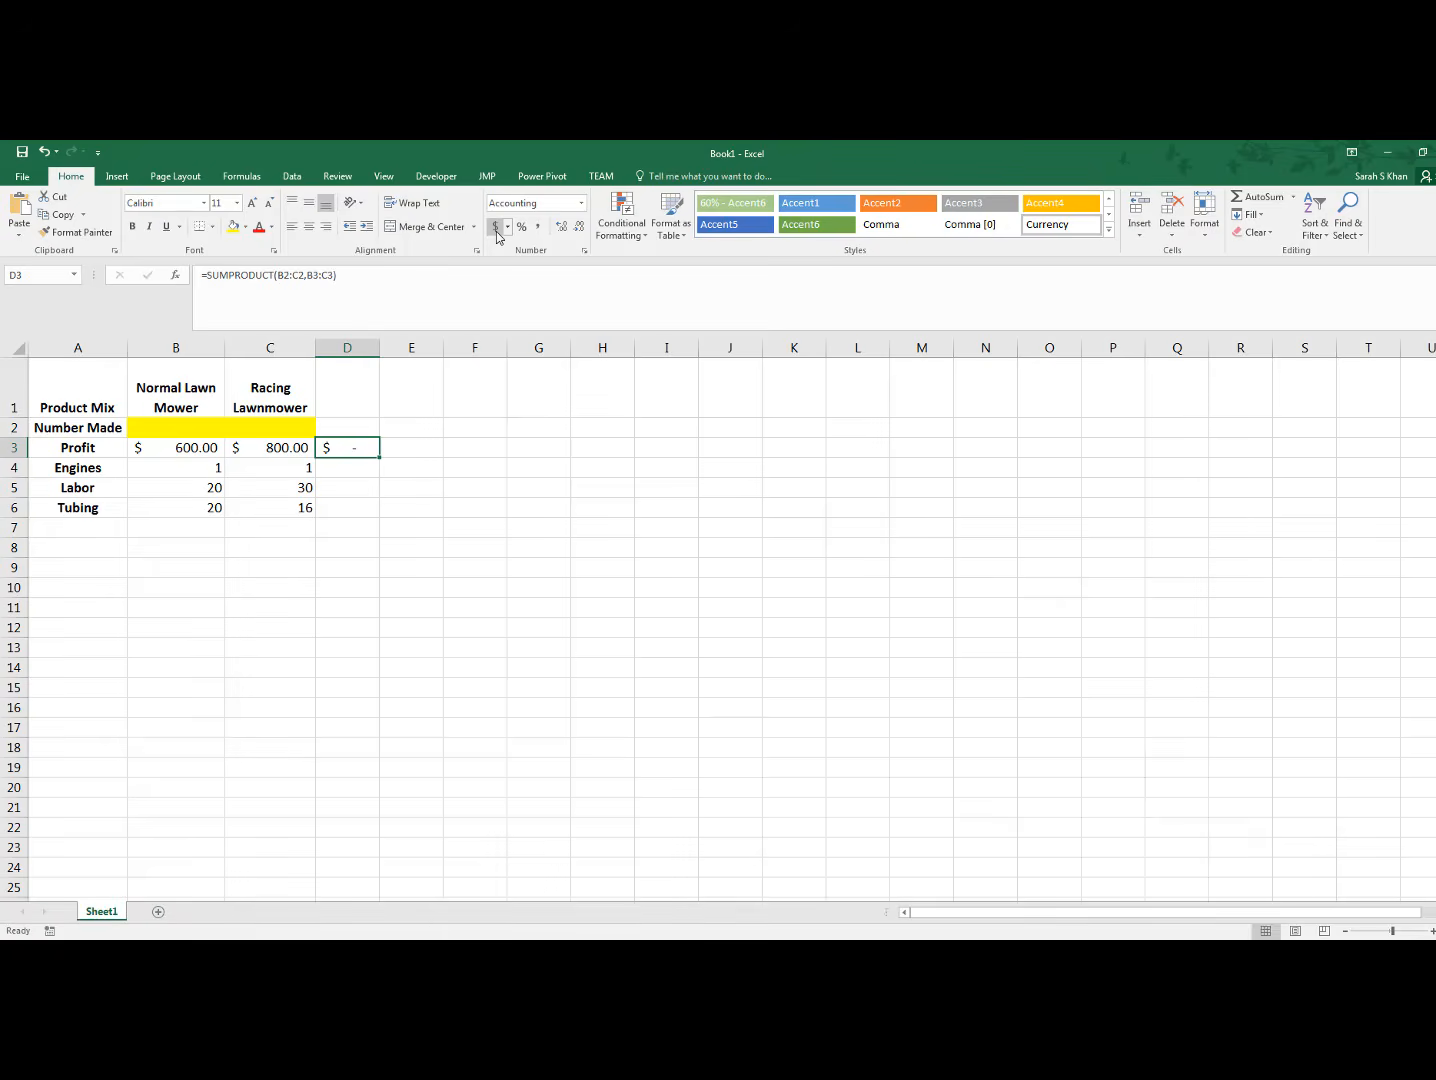
# Fill the total profit cell D3 with the standard green color and widen column D
pyautogui.click(246, 229)
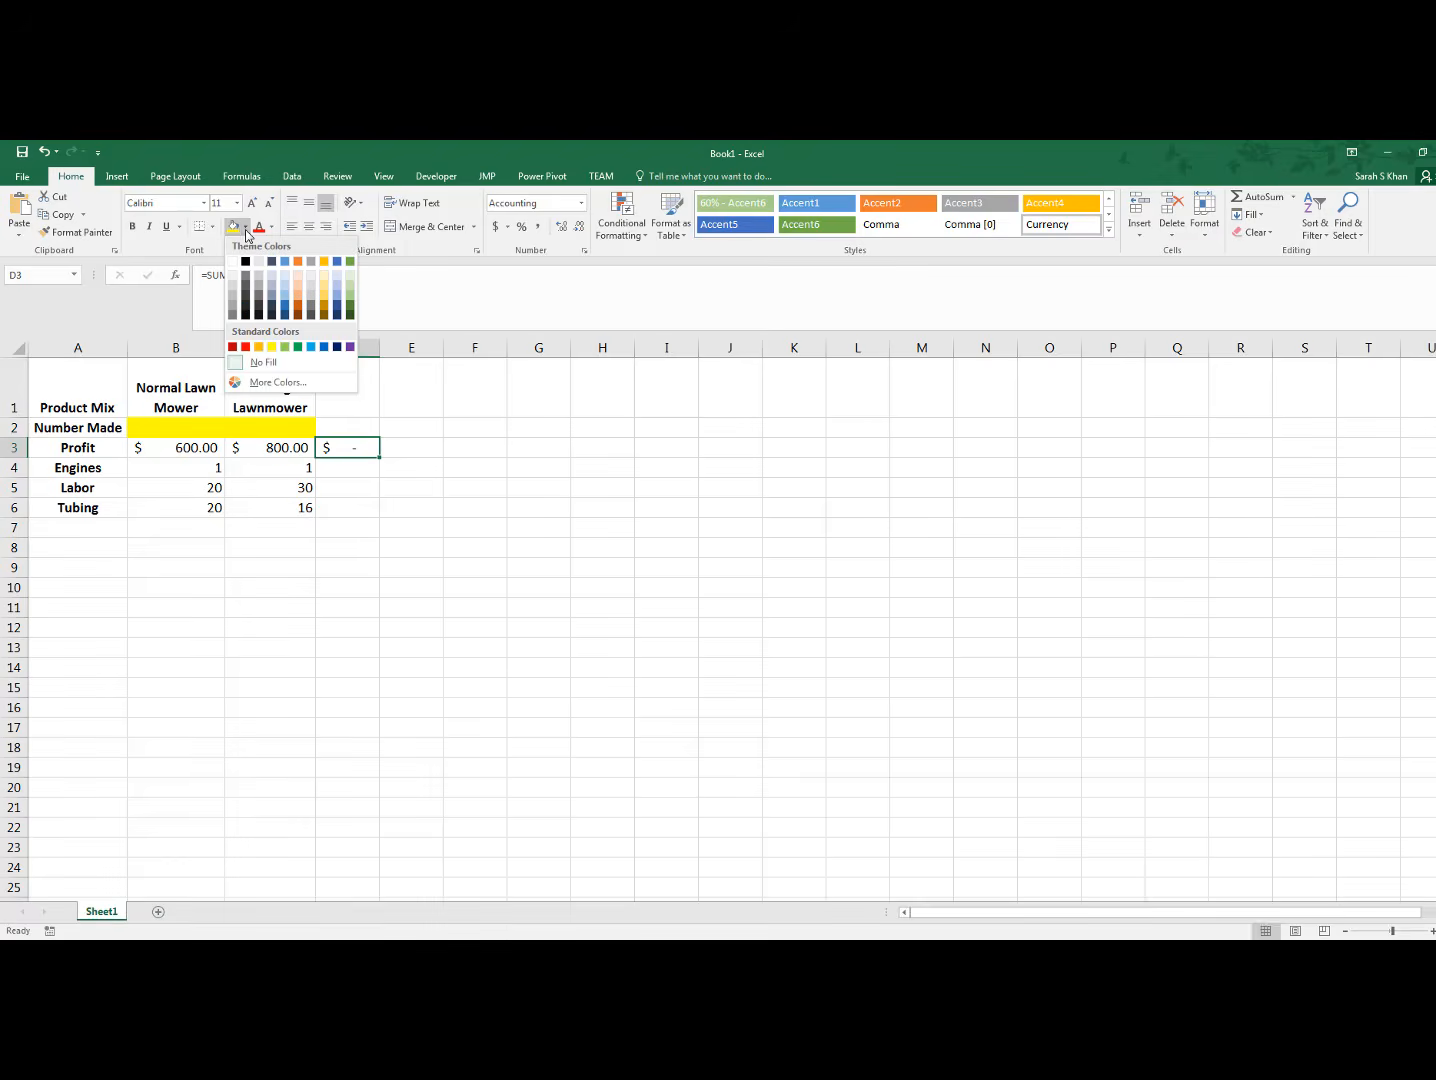
pyautogui.click(298, 347)
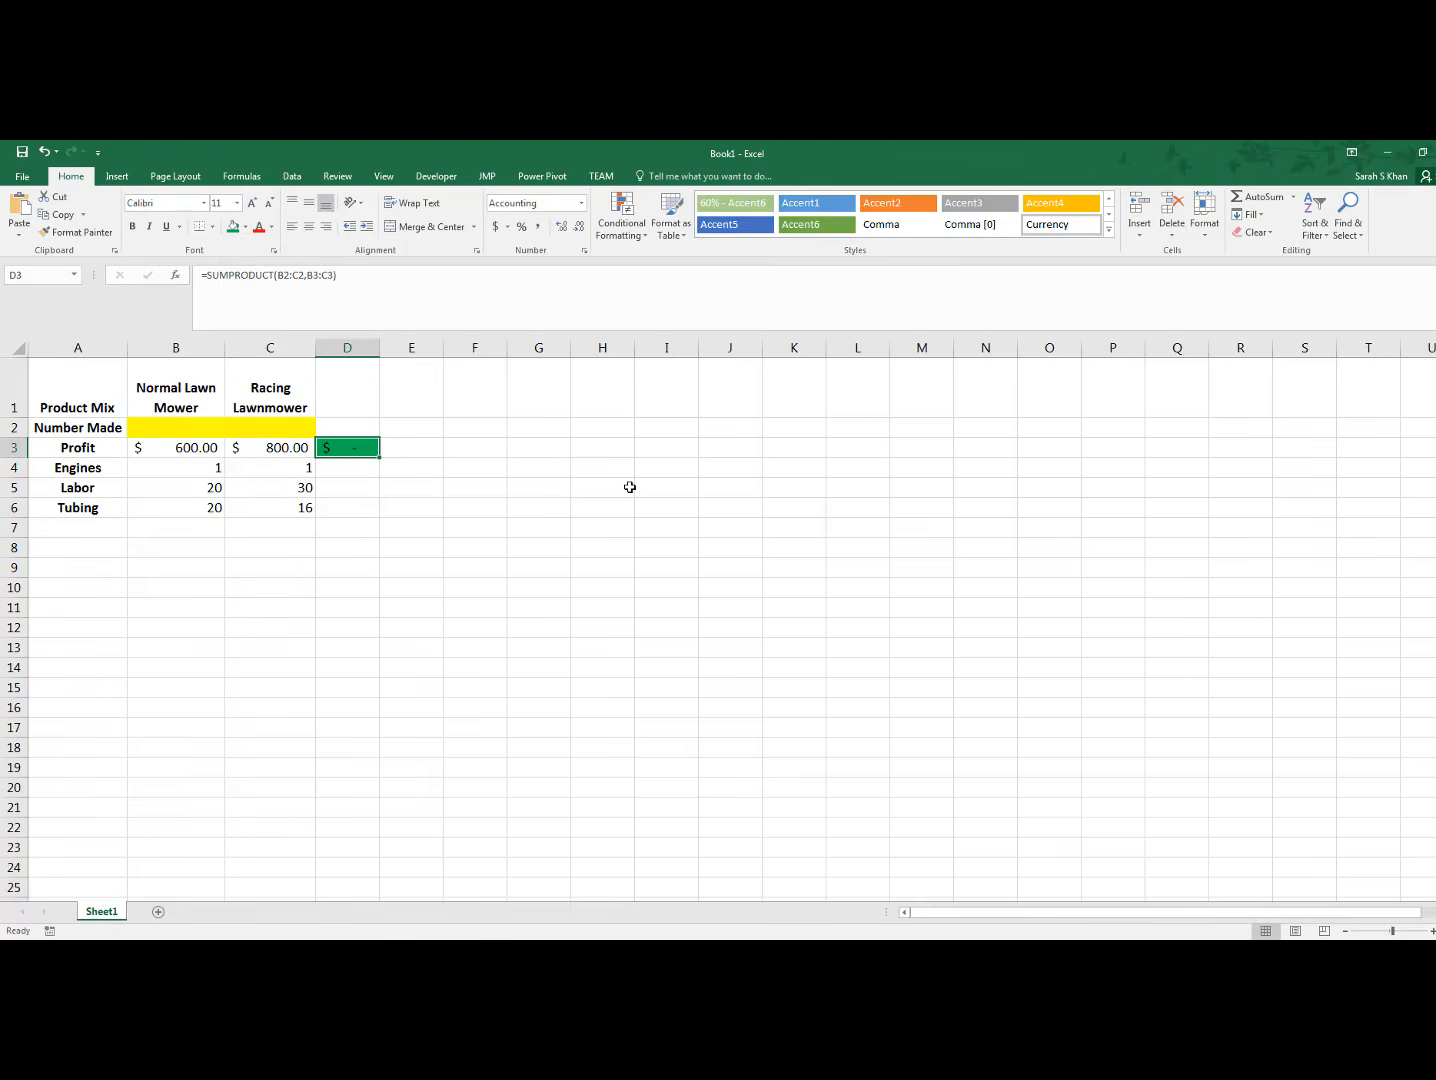
pyautogui.moveTo(379, 343); pyautogui.dragTo(413, 343)
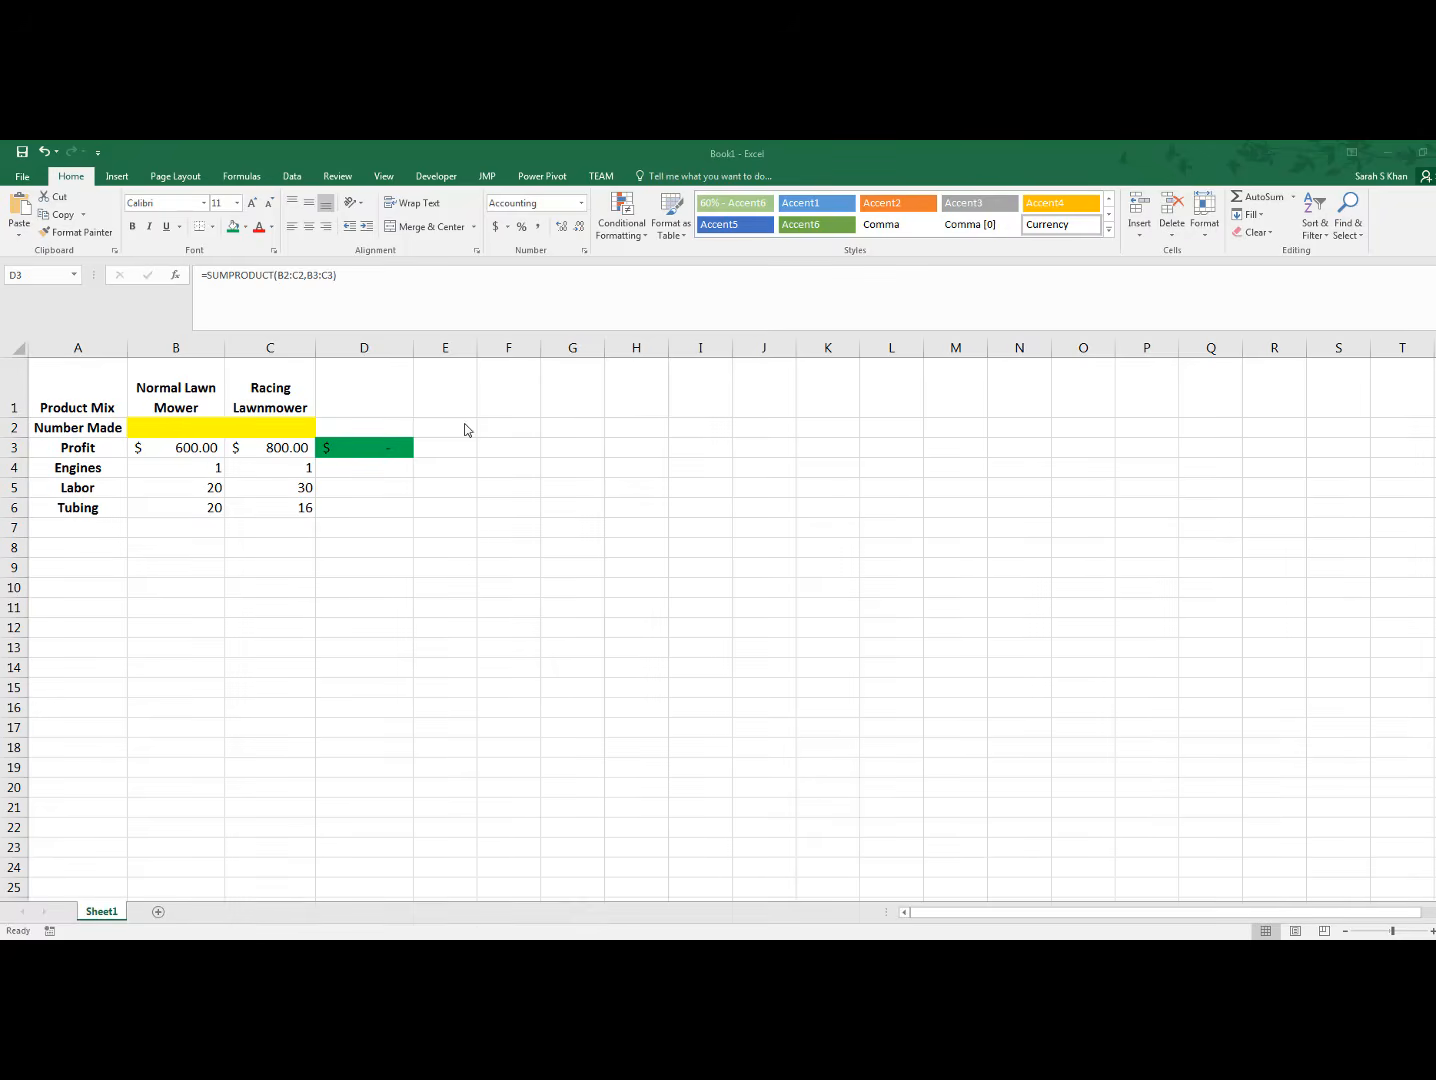
pyautogui.press('F2')
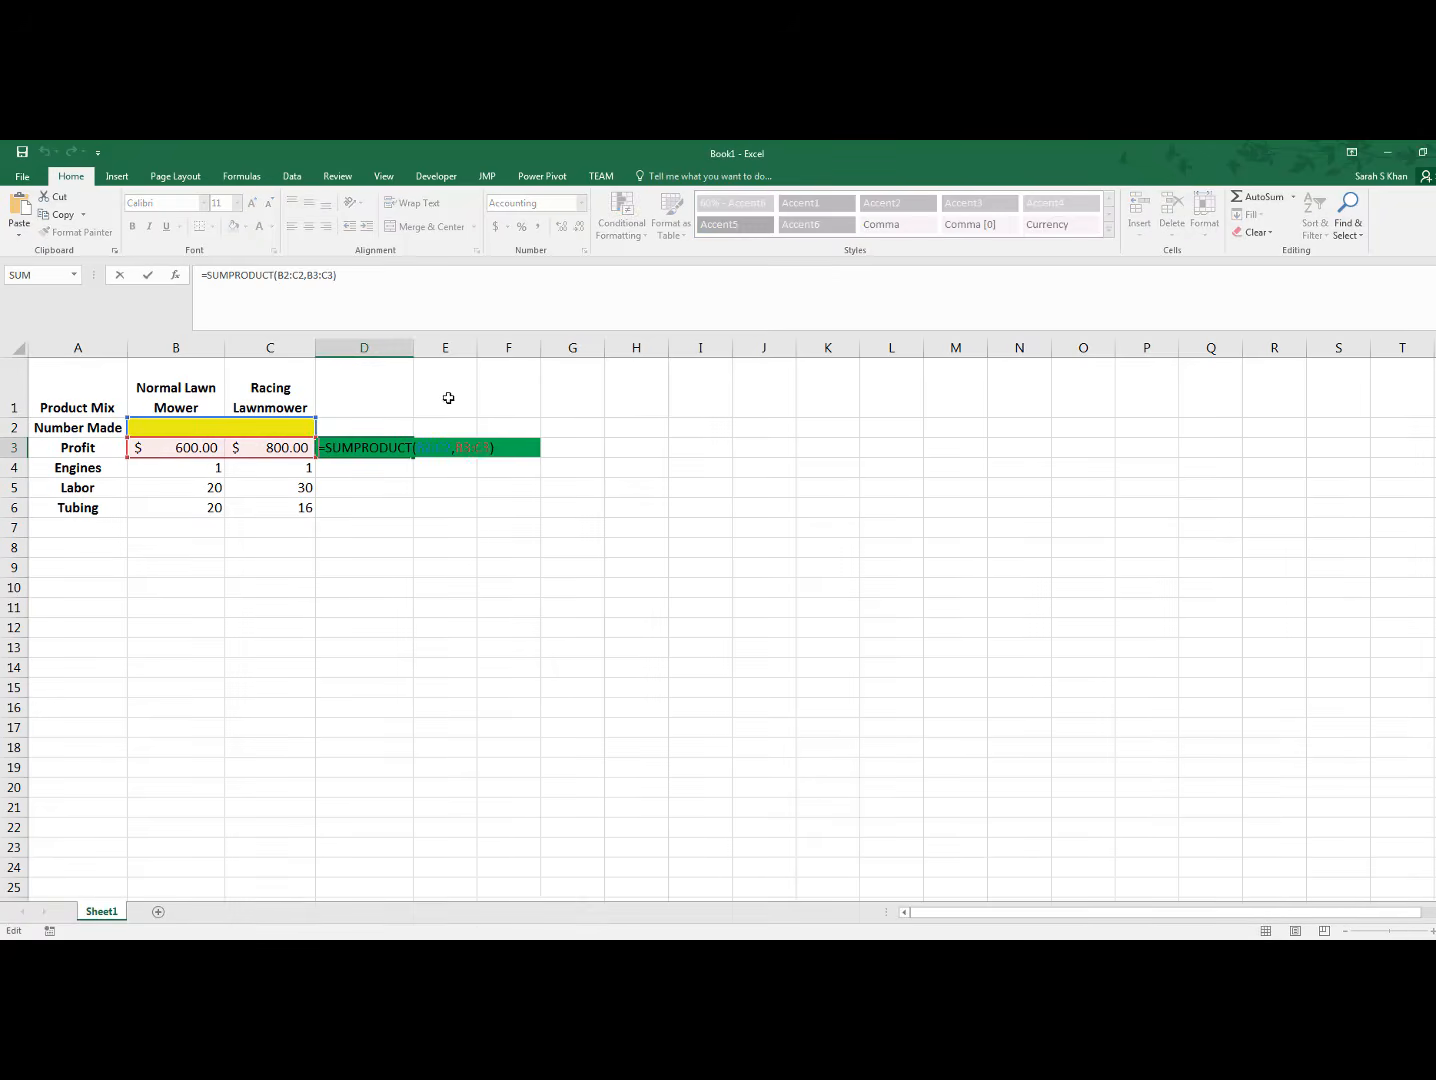
pyautogui.click(443, 399)
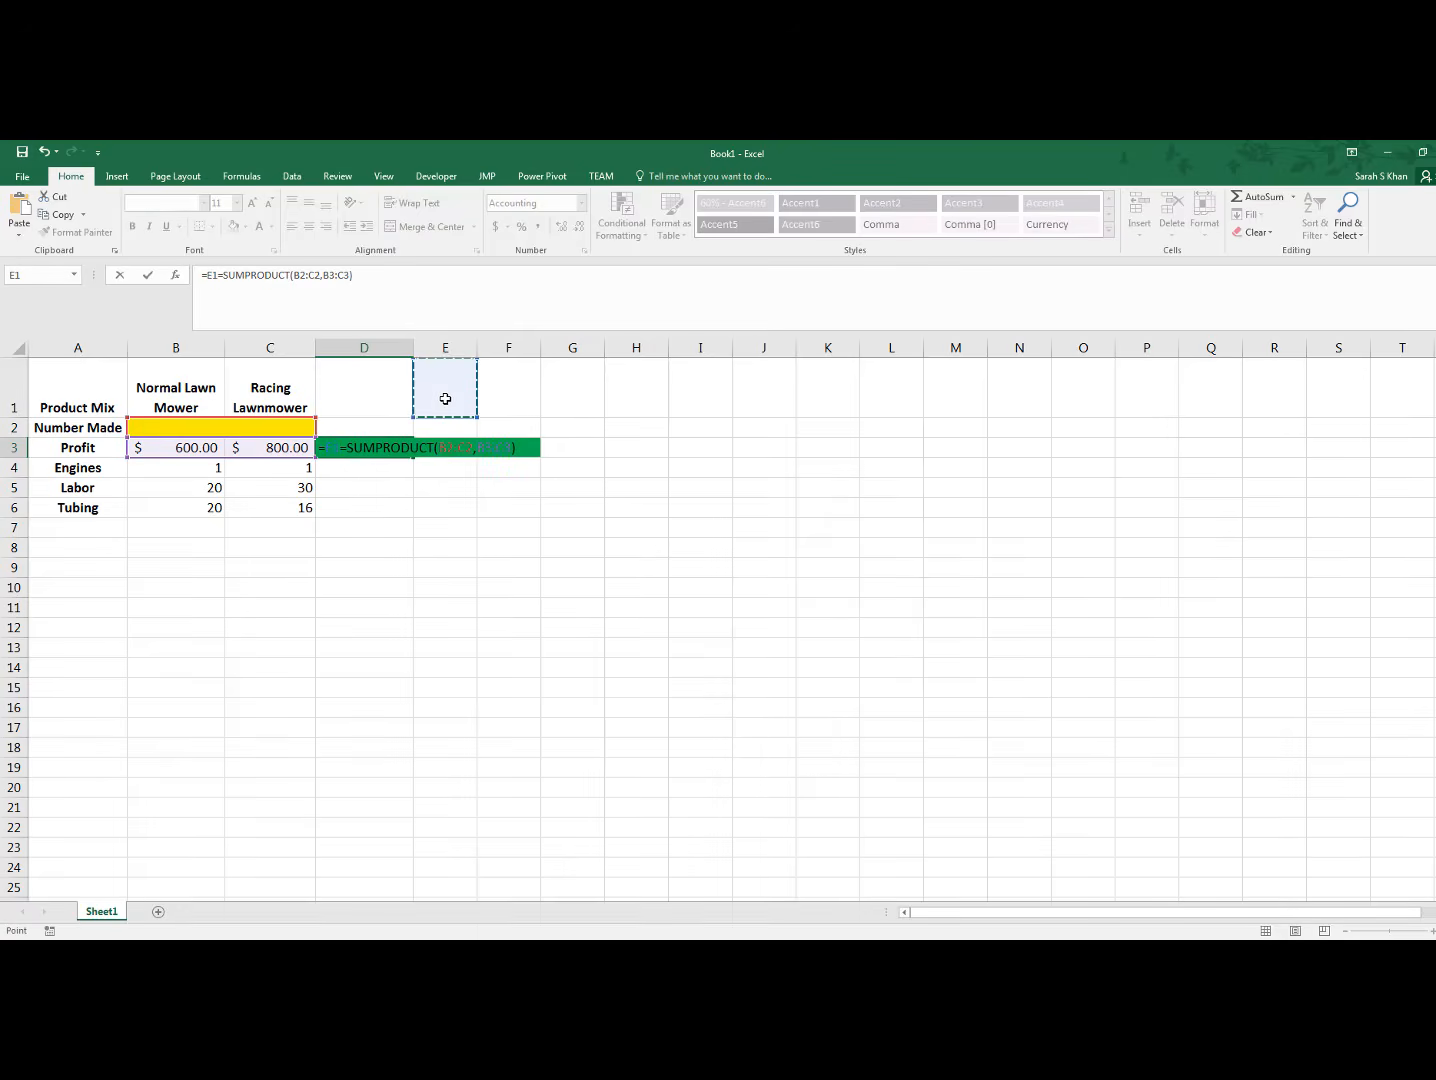
pyautogui.press('Escape')
# Enter the heading Limits in cell E1
pyautogui.click(445, 399)
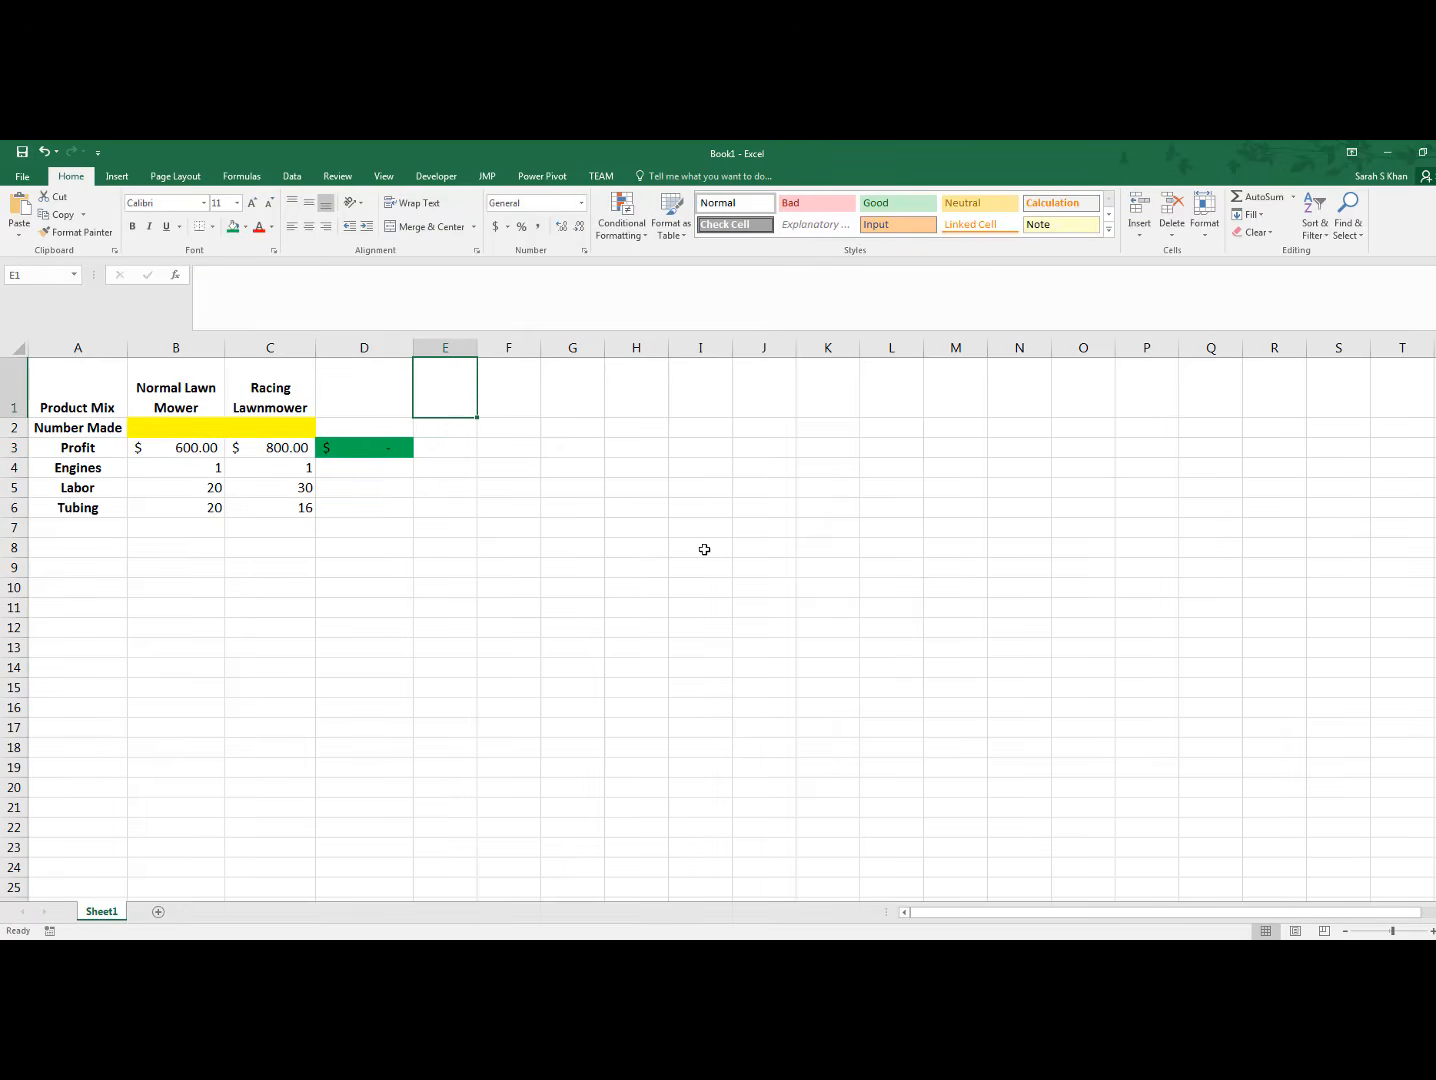
pyautogui.write('Limits')
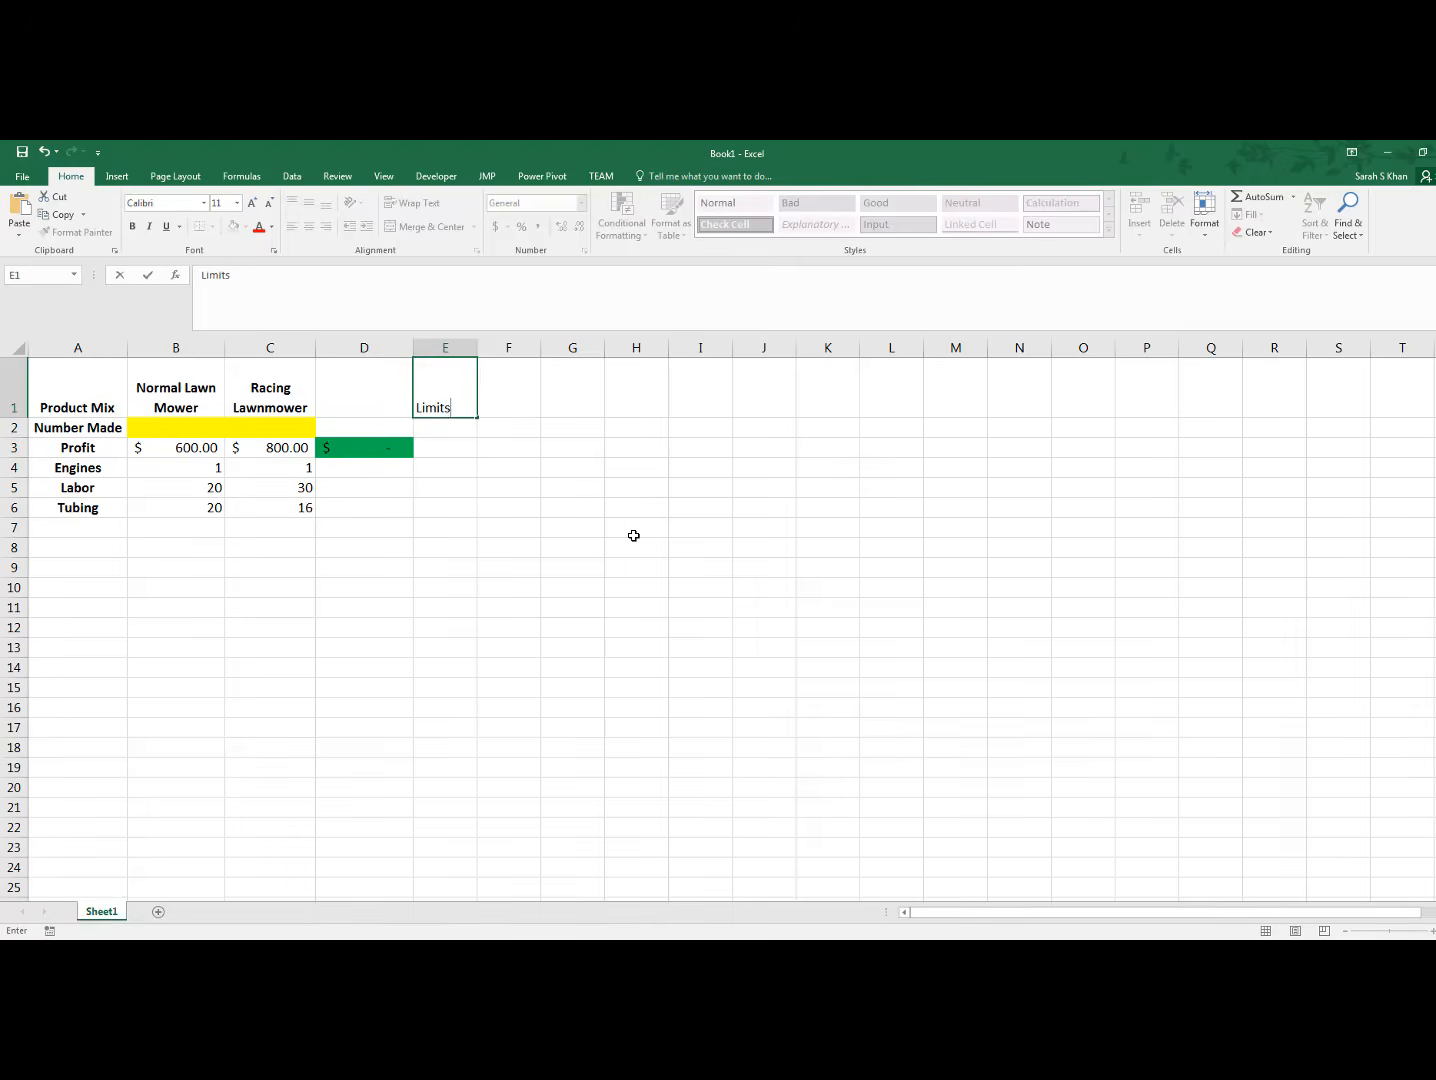
pyautogui.click(634, 536)
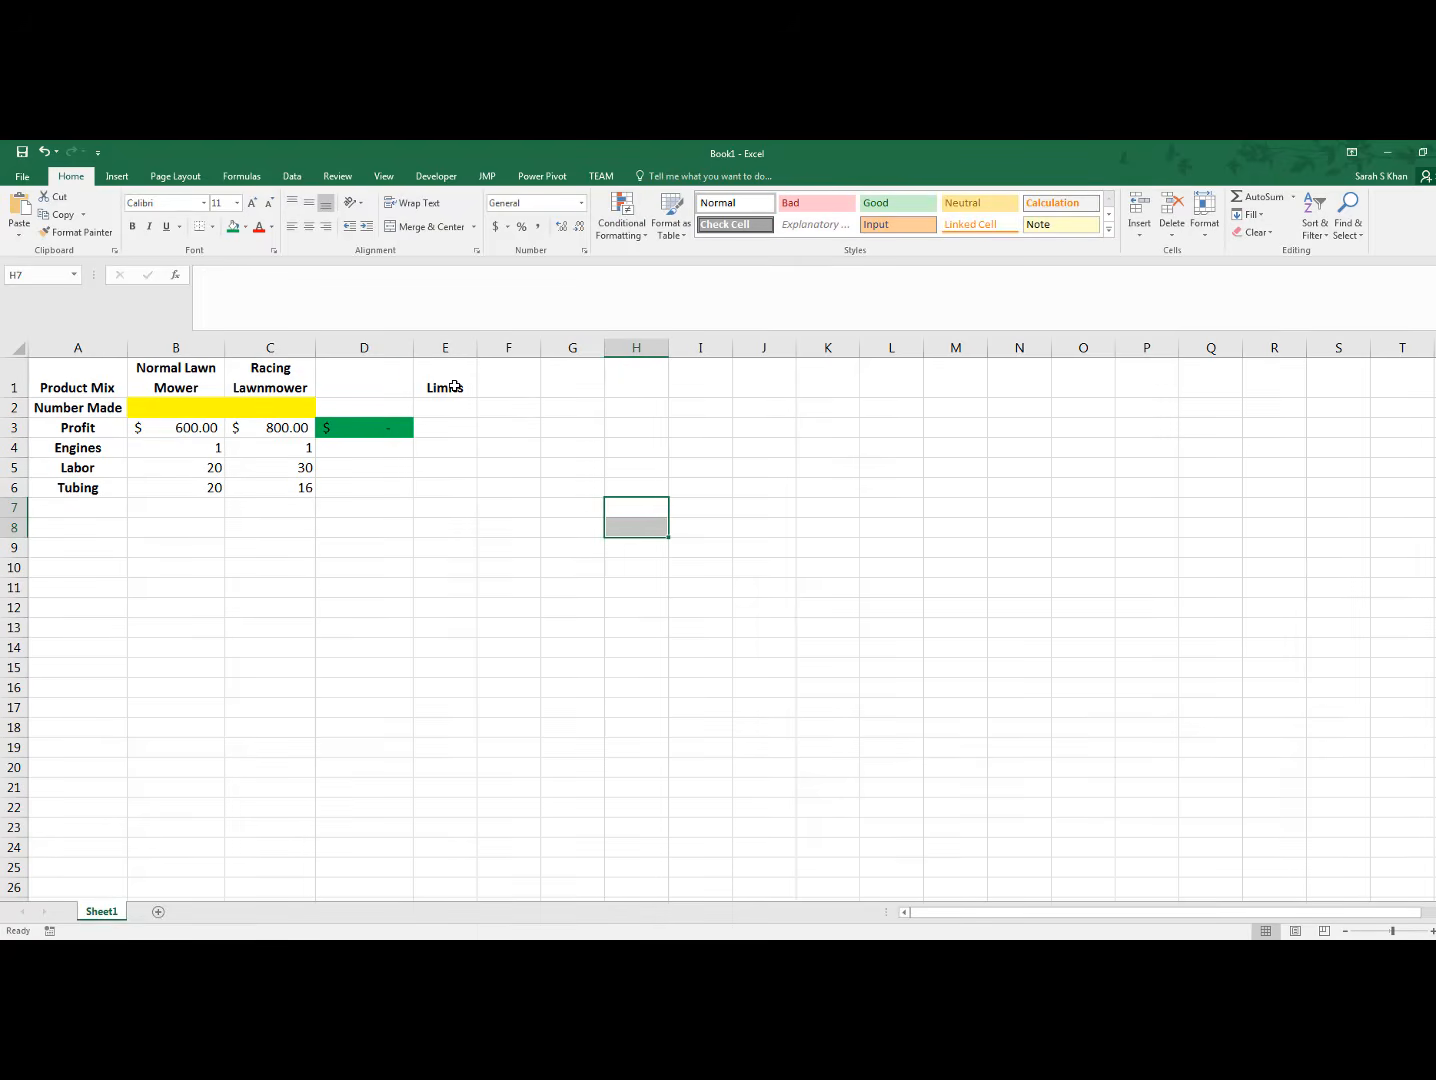
# Enter the resource limits in column E: 75 for Engines, 2000 for Labor and 3000 for Tubing
pyautogui.click(451, 449)
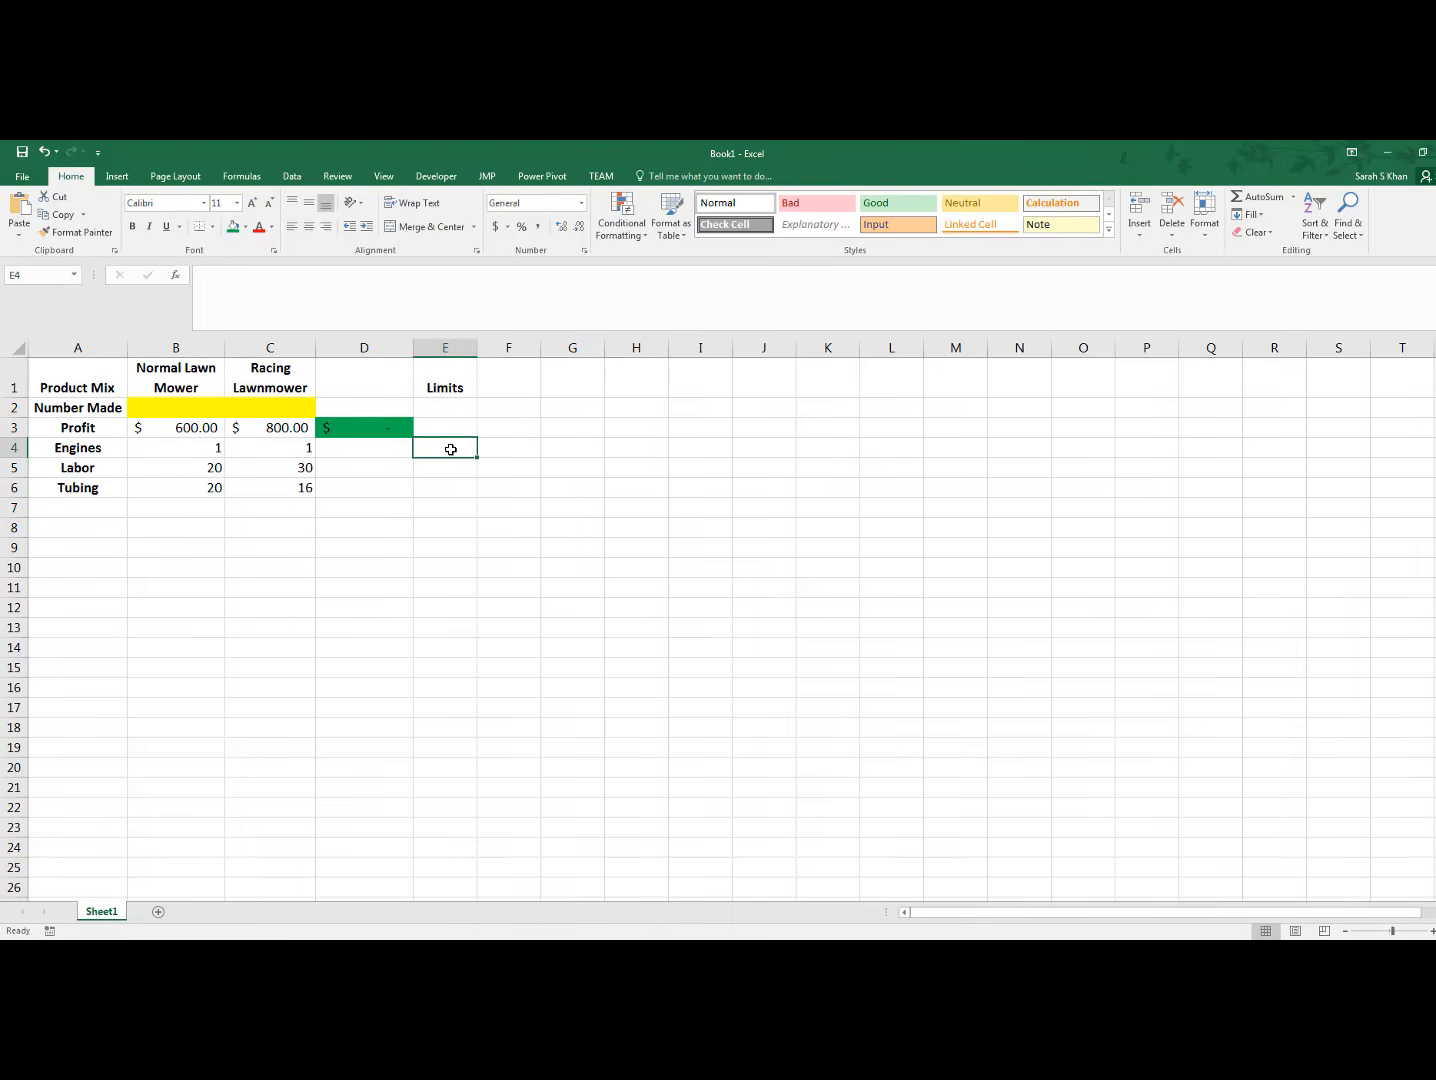
pyautogui.write('75')
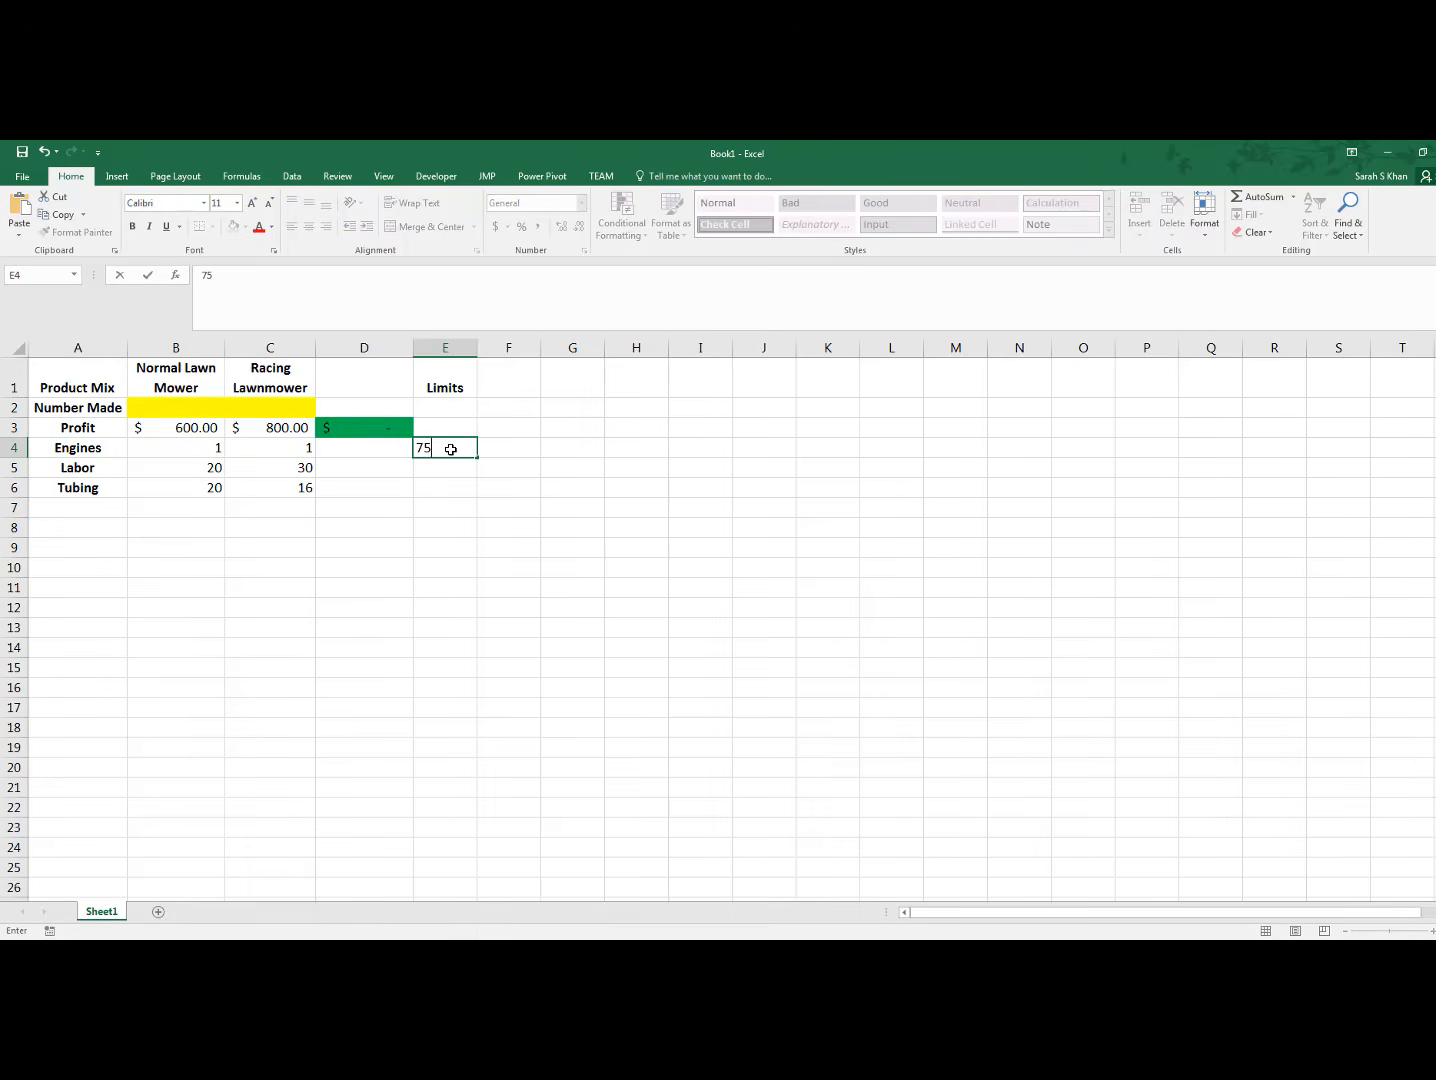
pyautogui.press('Return')
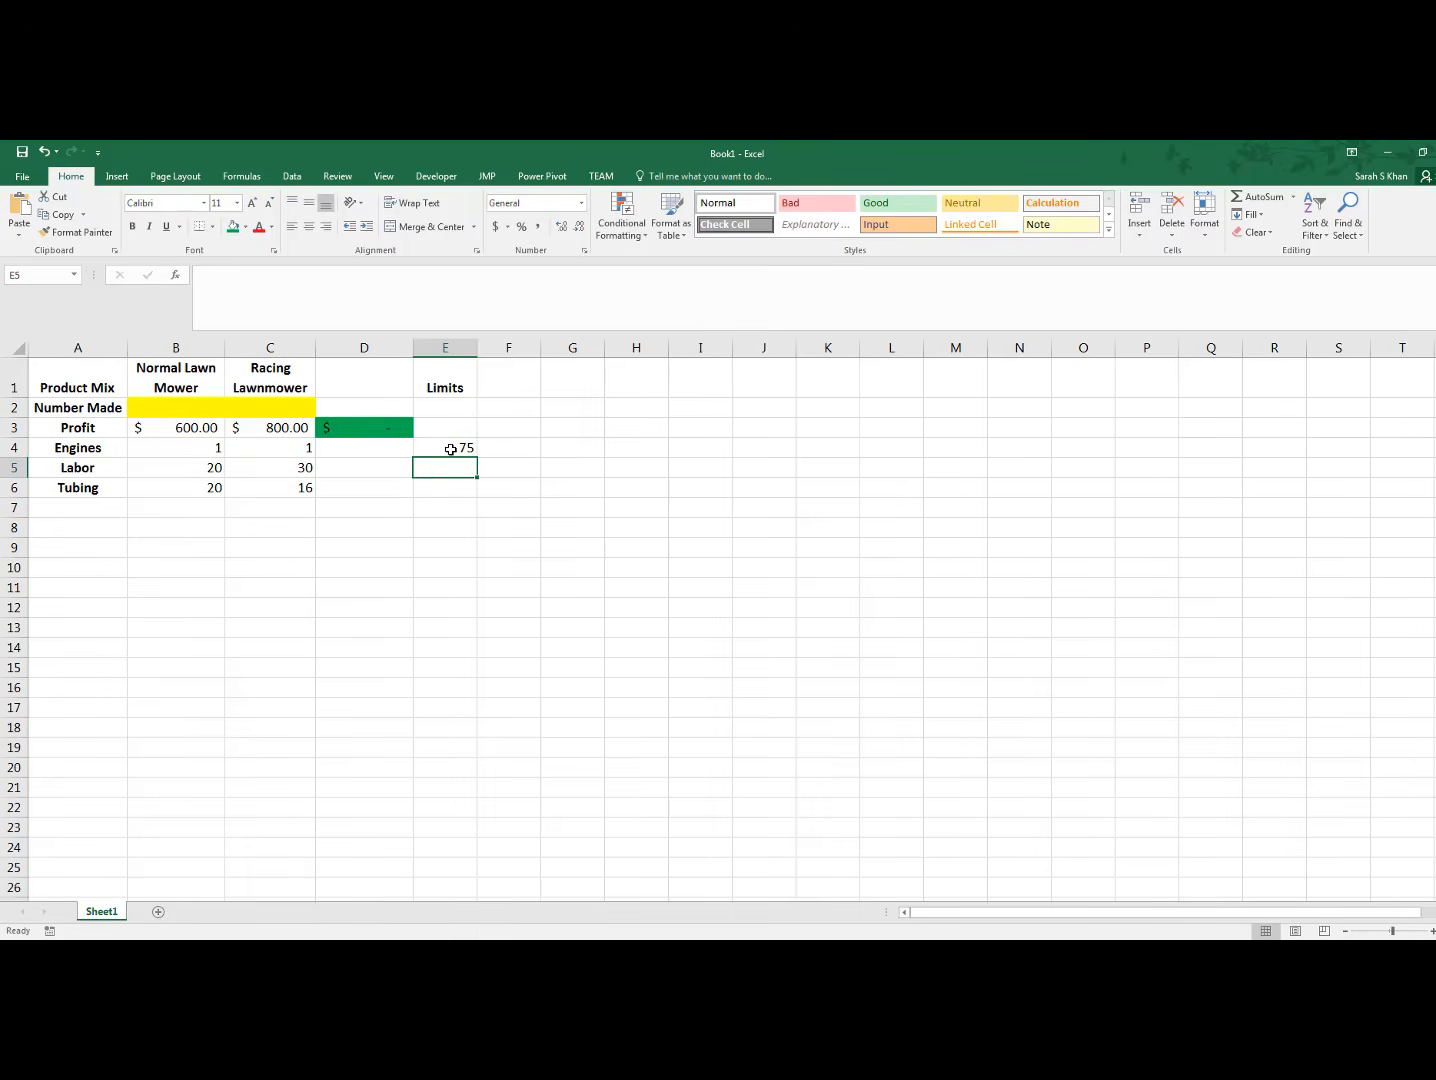
pyautogui.write('5')
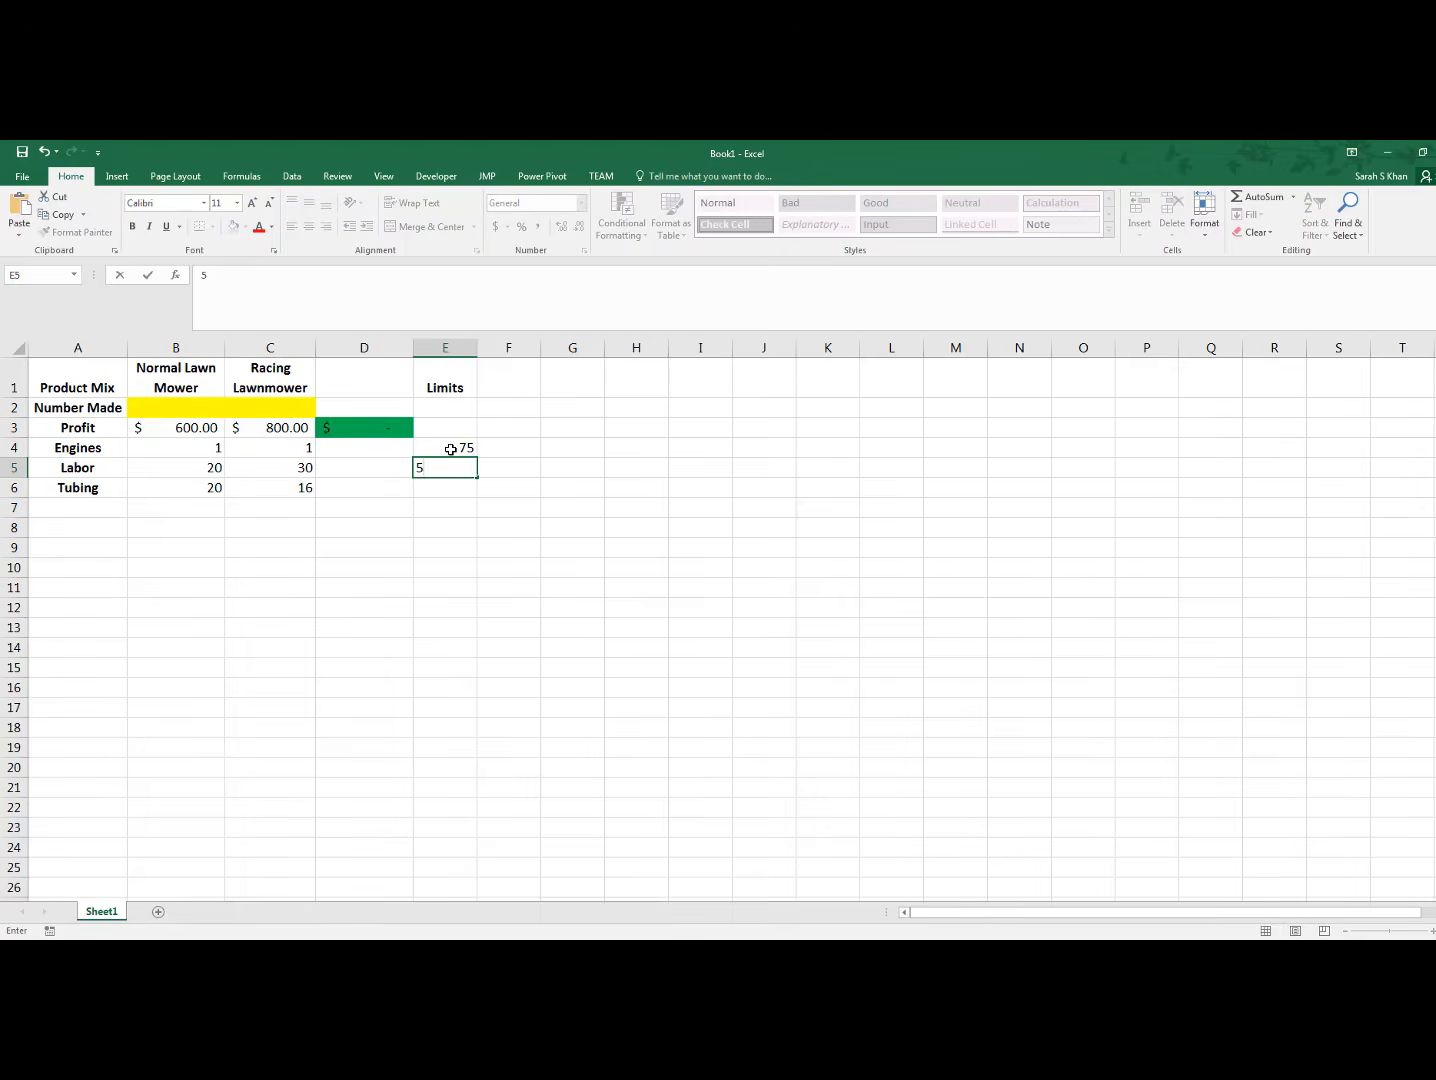
pyautogui.press('BackSpace')
pyautogui.write('2000')
pyautogui.press('Return')
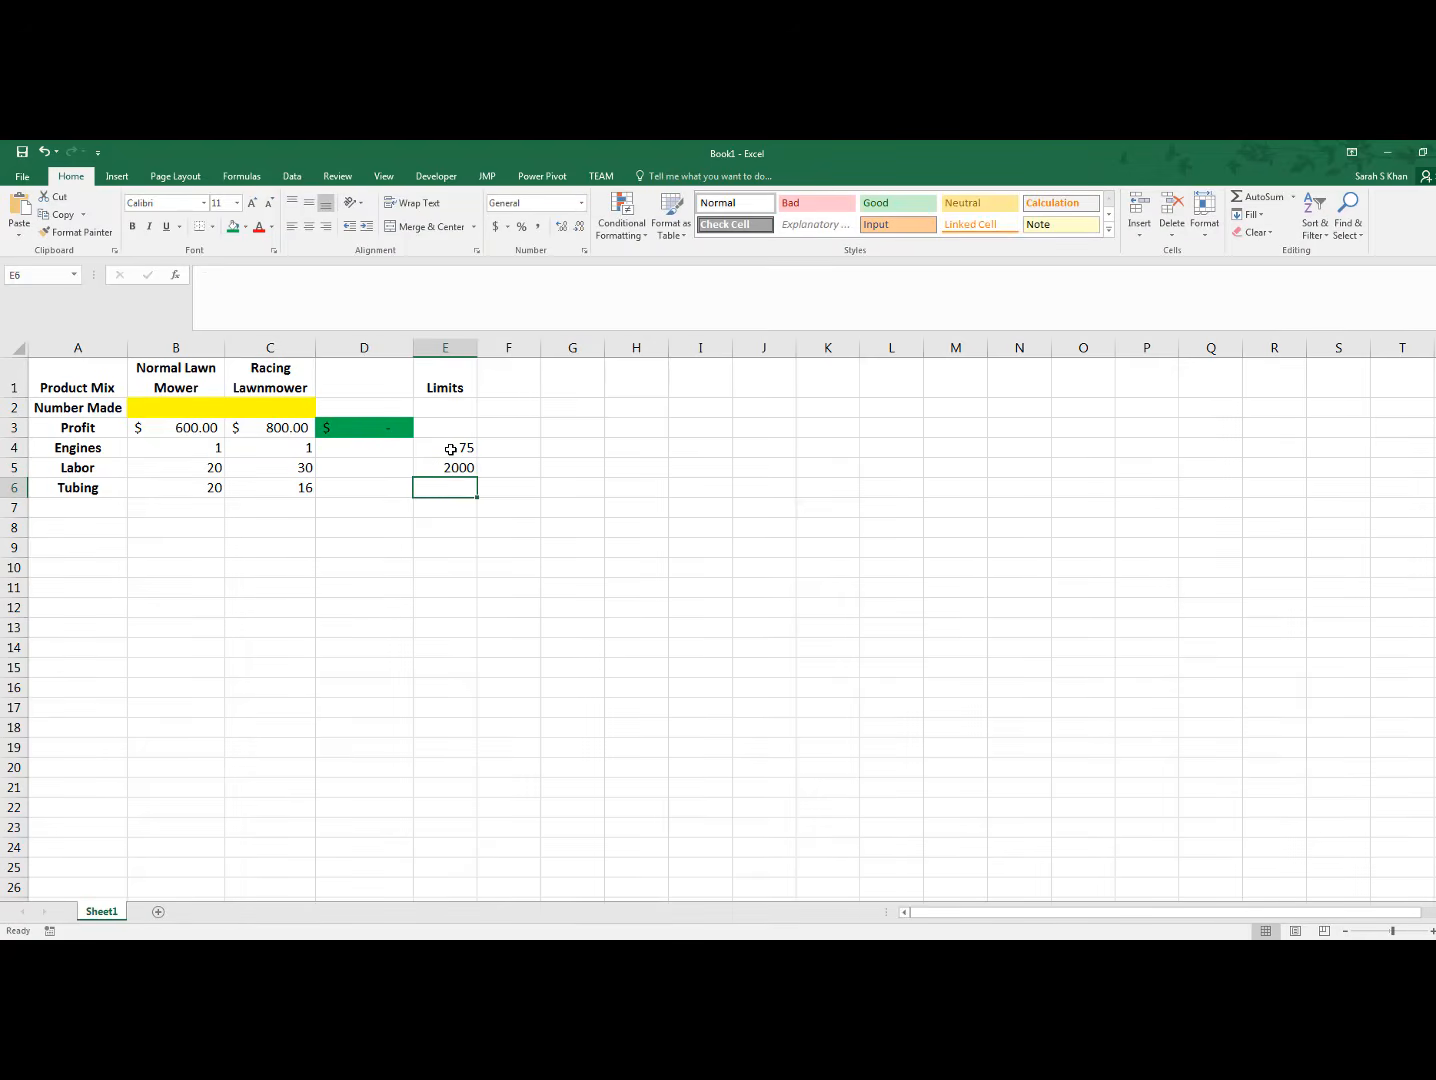
pyautogui.write('3000')
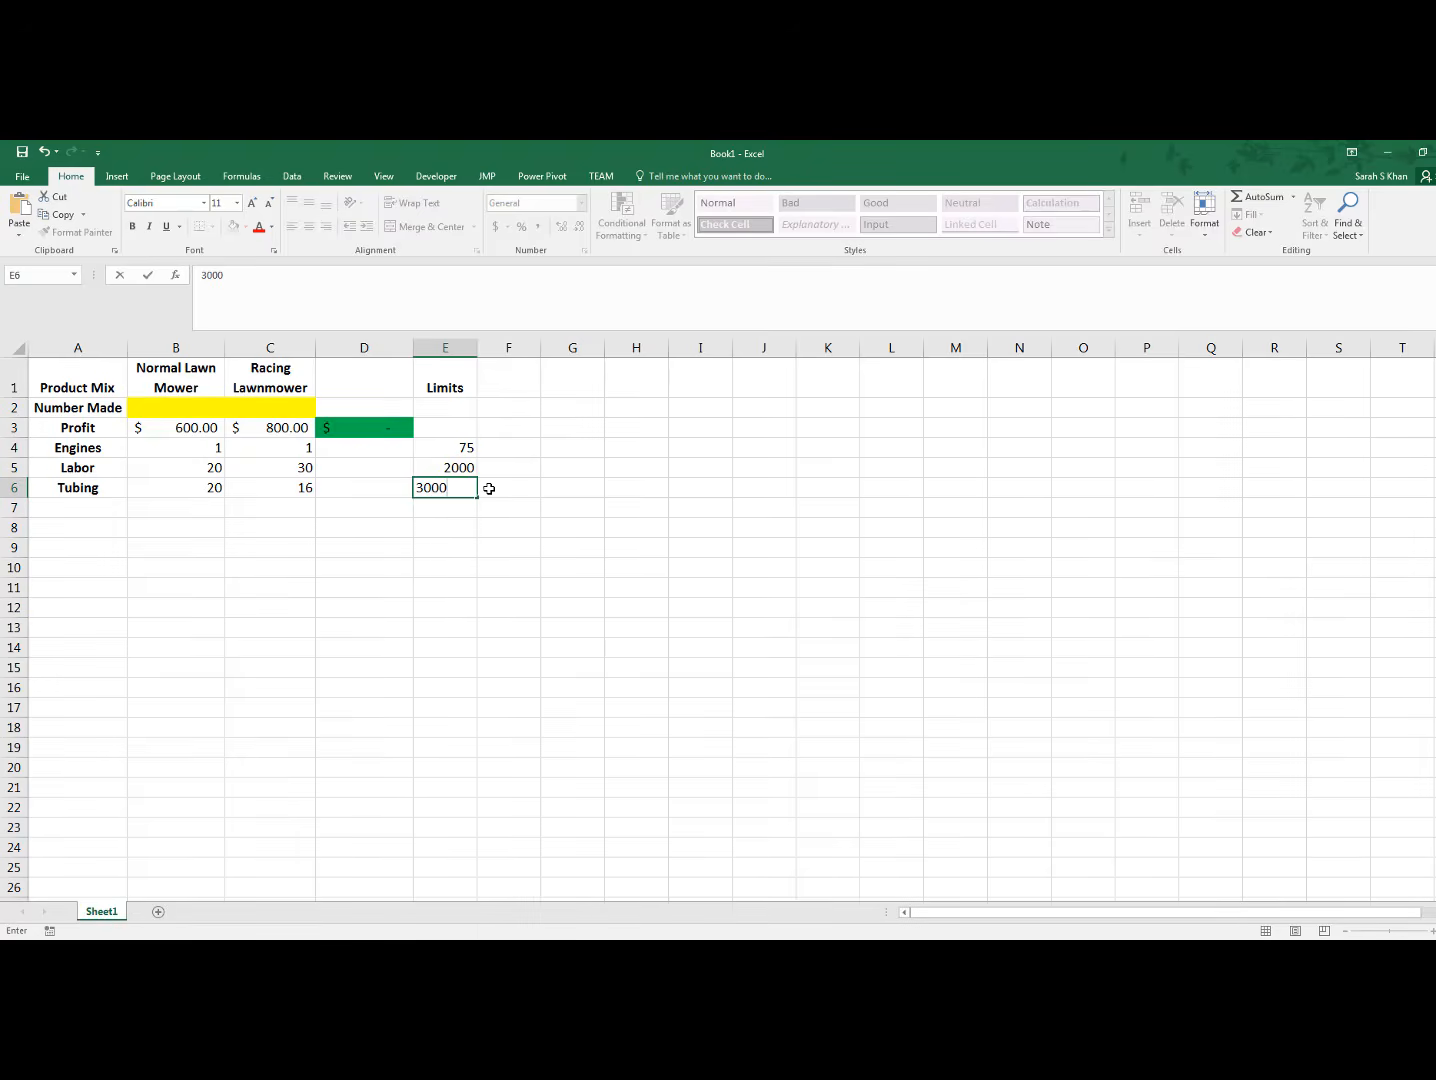
pyautogui.click(489, 488)
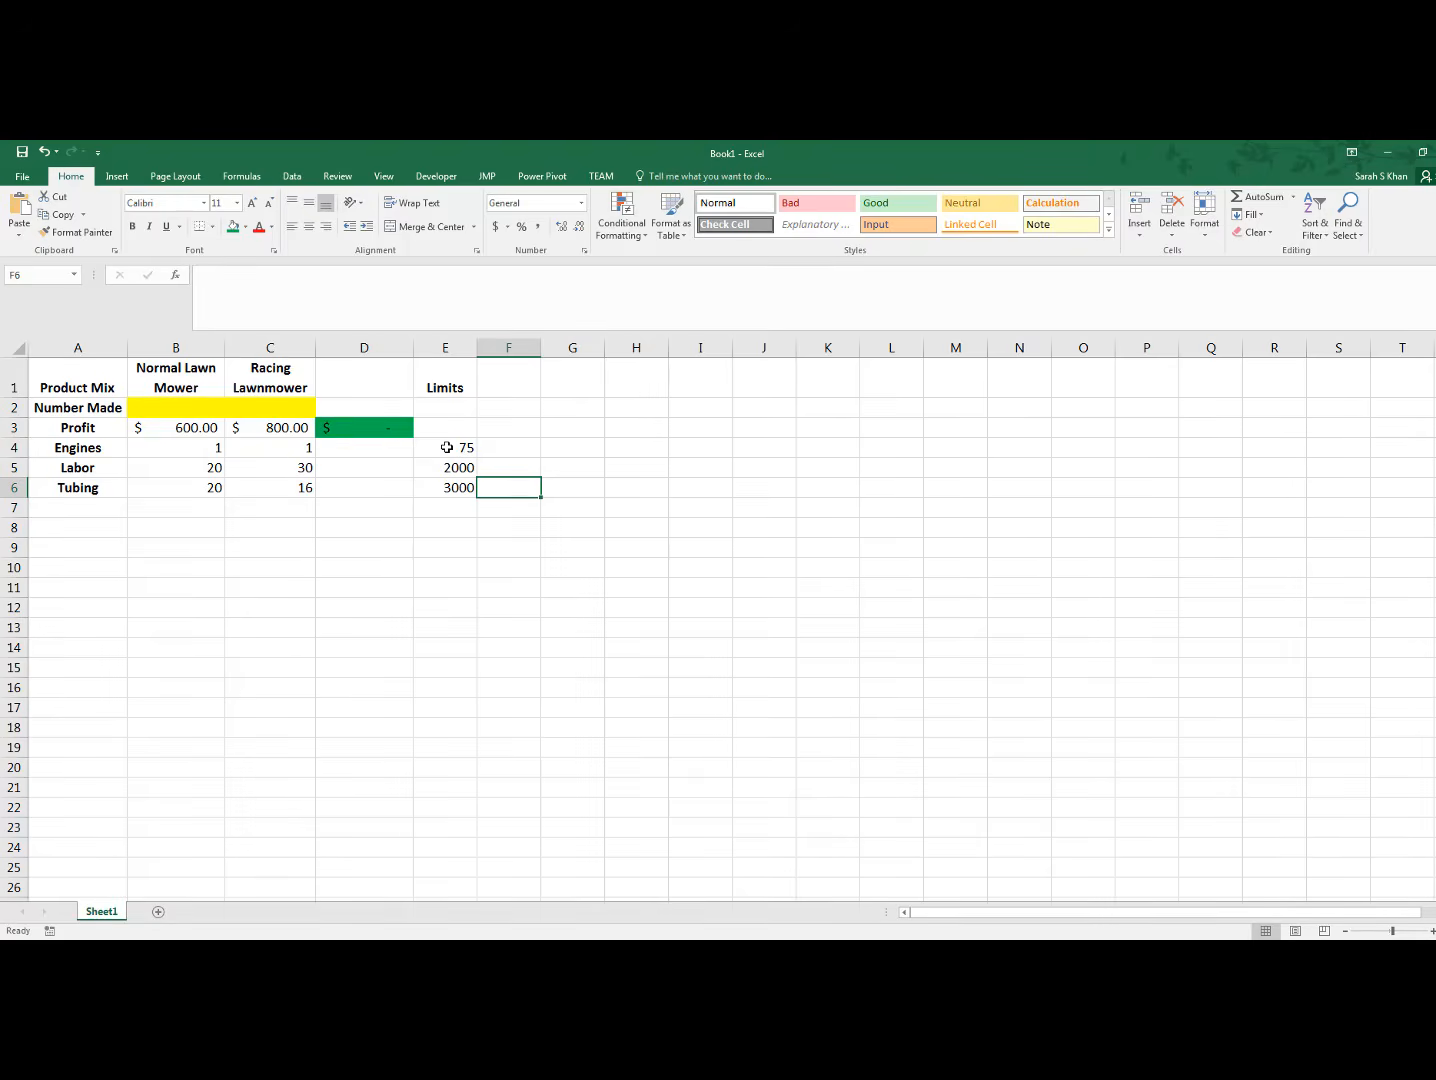
# Fill the limit cells E4:E6 with the standard red color
pyautogui.moveTo(458, 447); pyautogui.dragTo(448, 487)
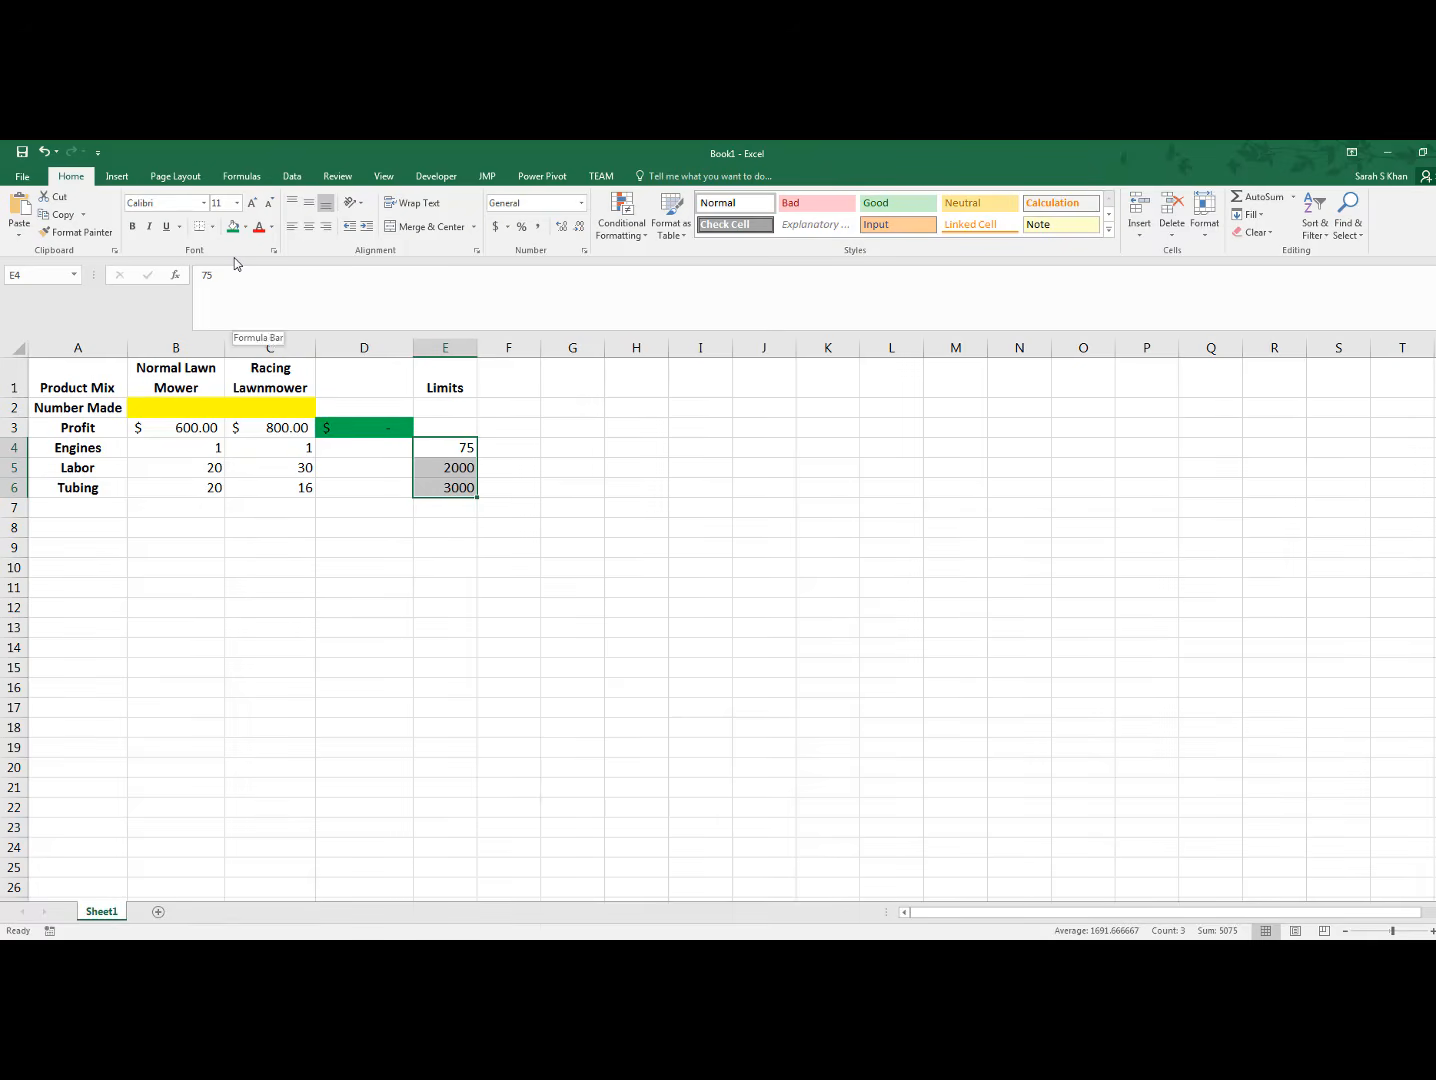
pyautogui.click(245, 228)
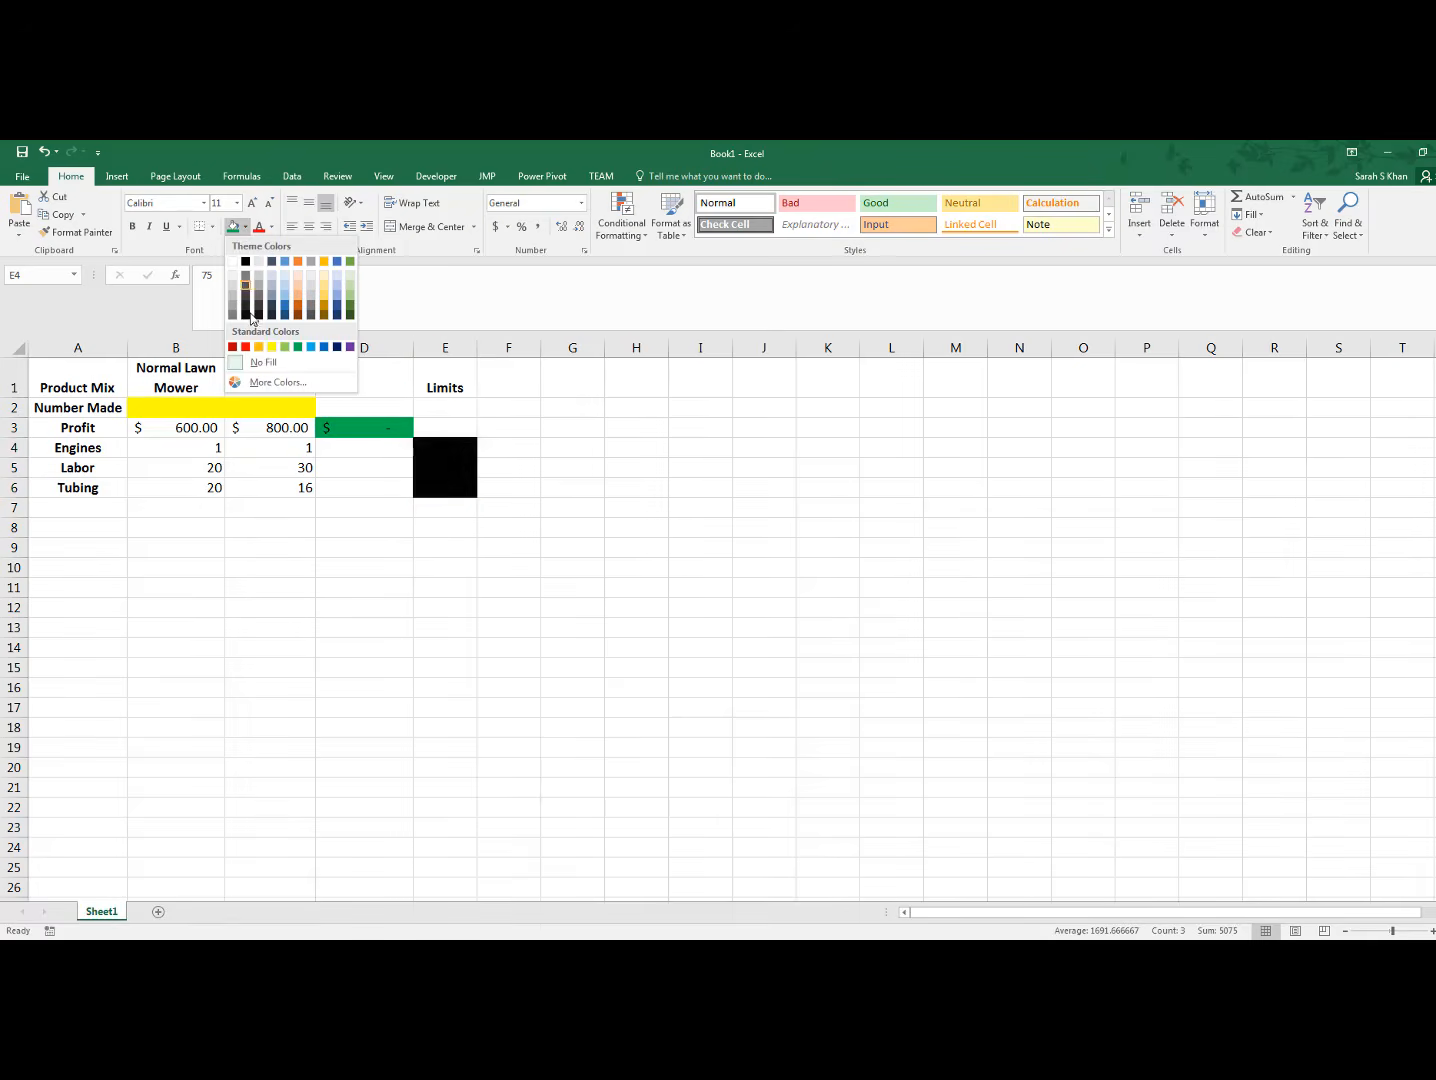
pyautogui.click(245, 349)
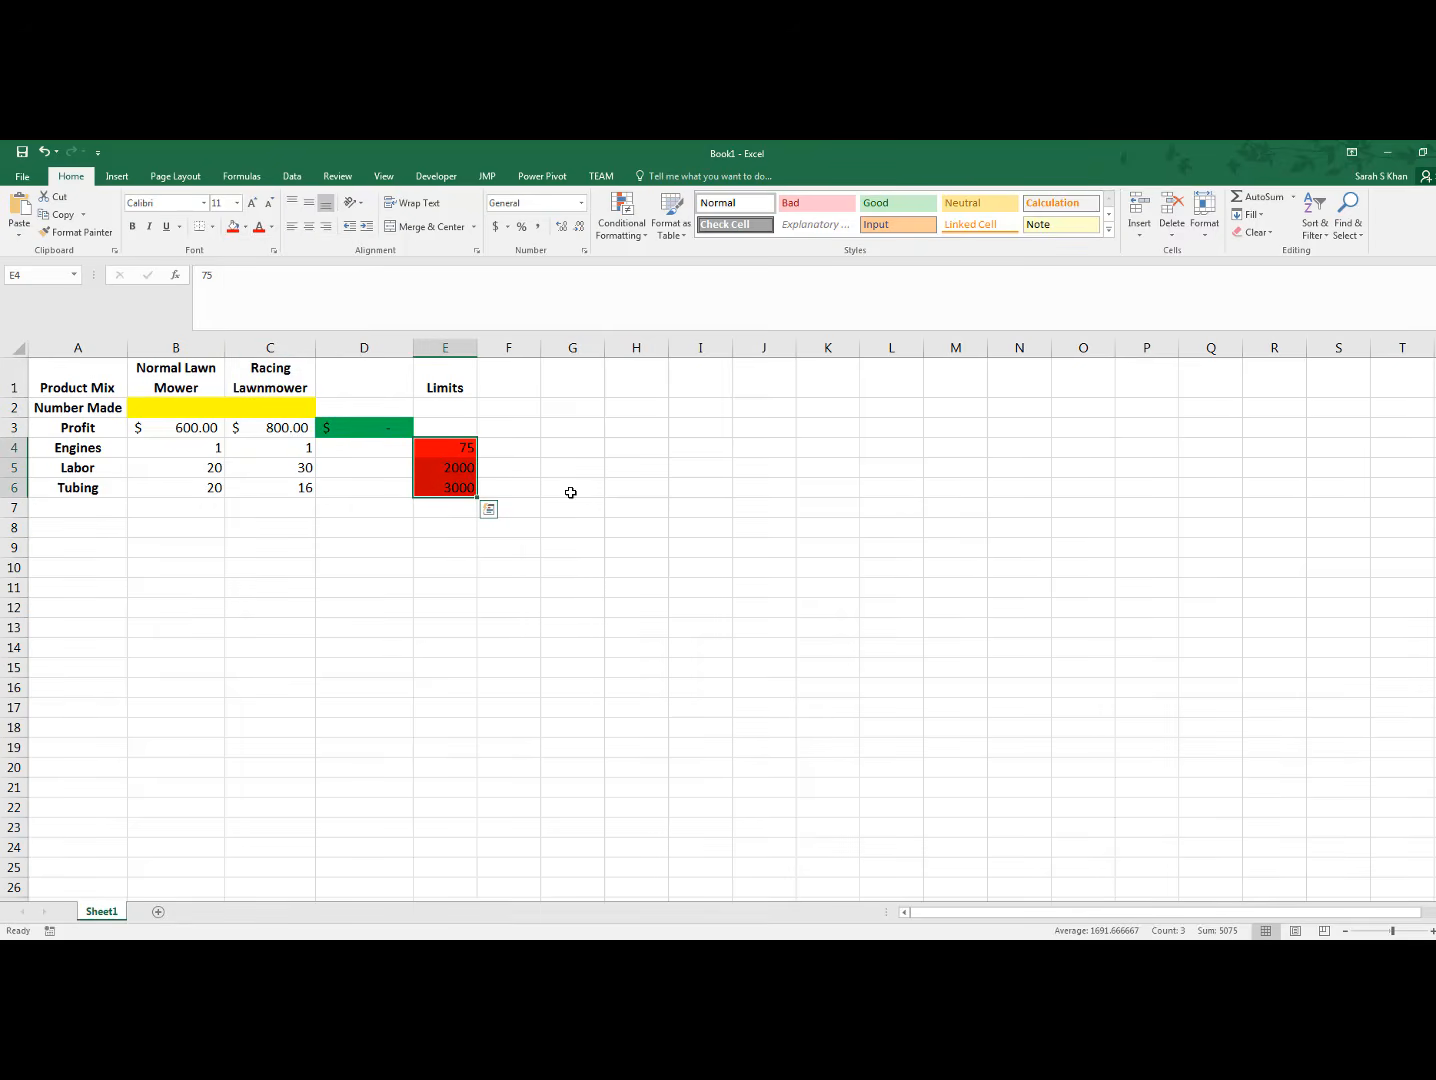
pyautogui.click(381, 447)
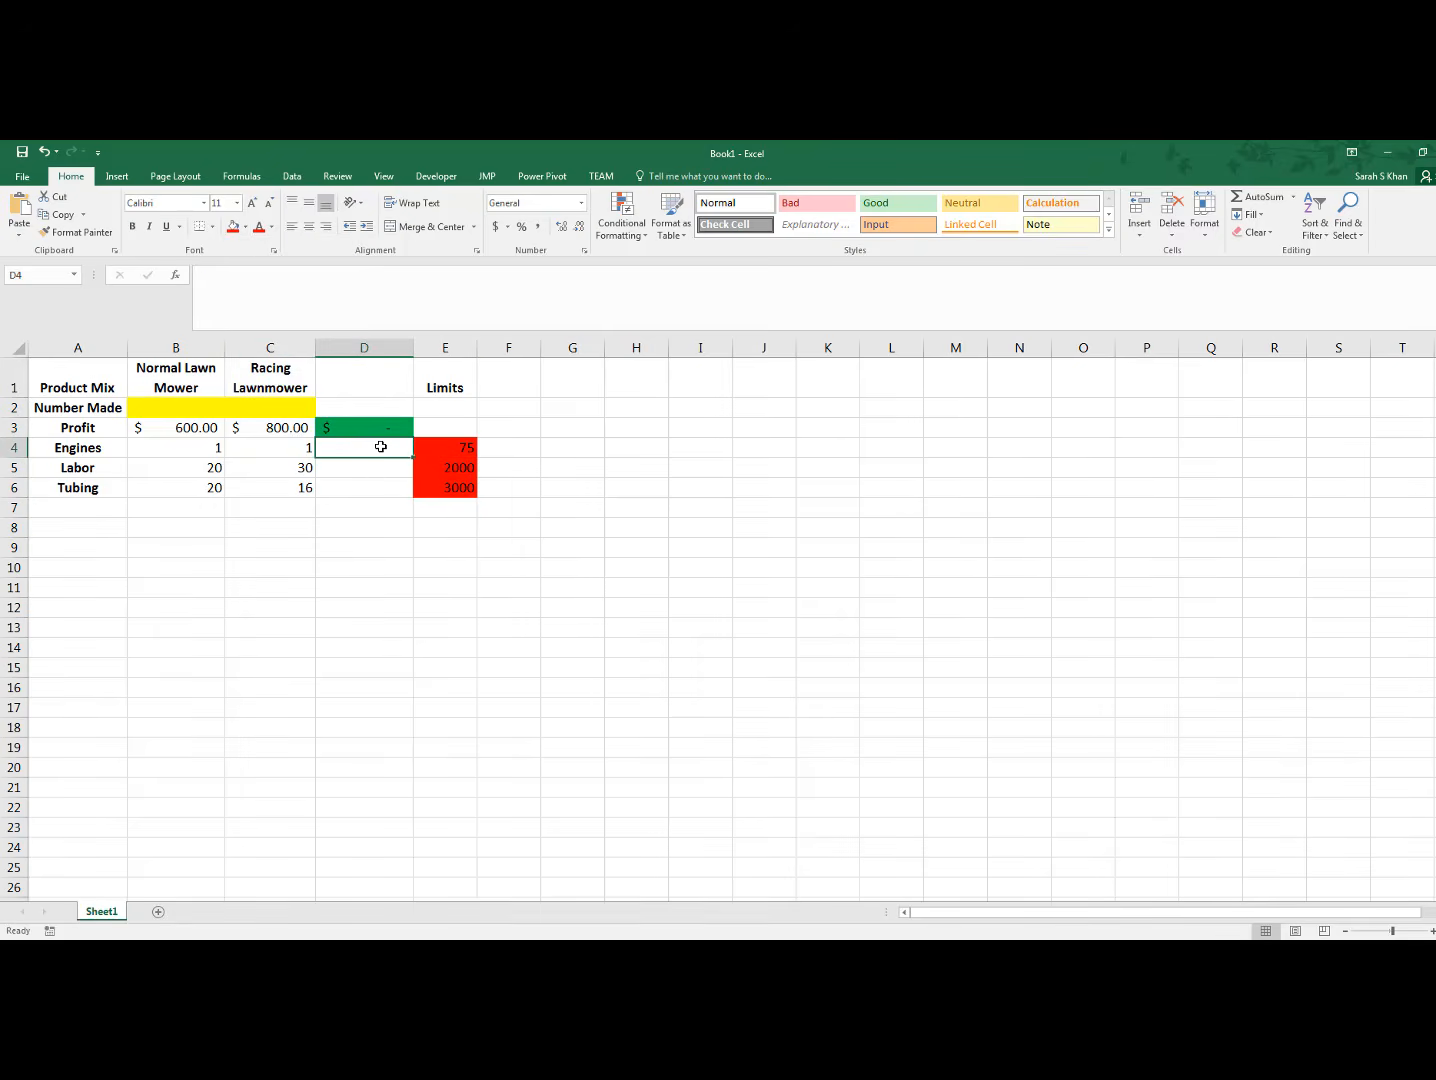
pyautogui.click(376, 468)
pyautogui.click(374, 490)
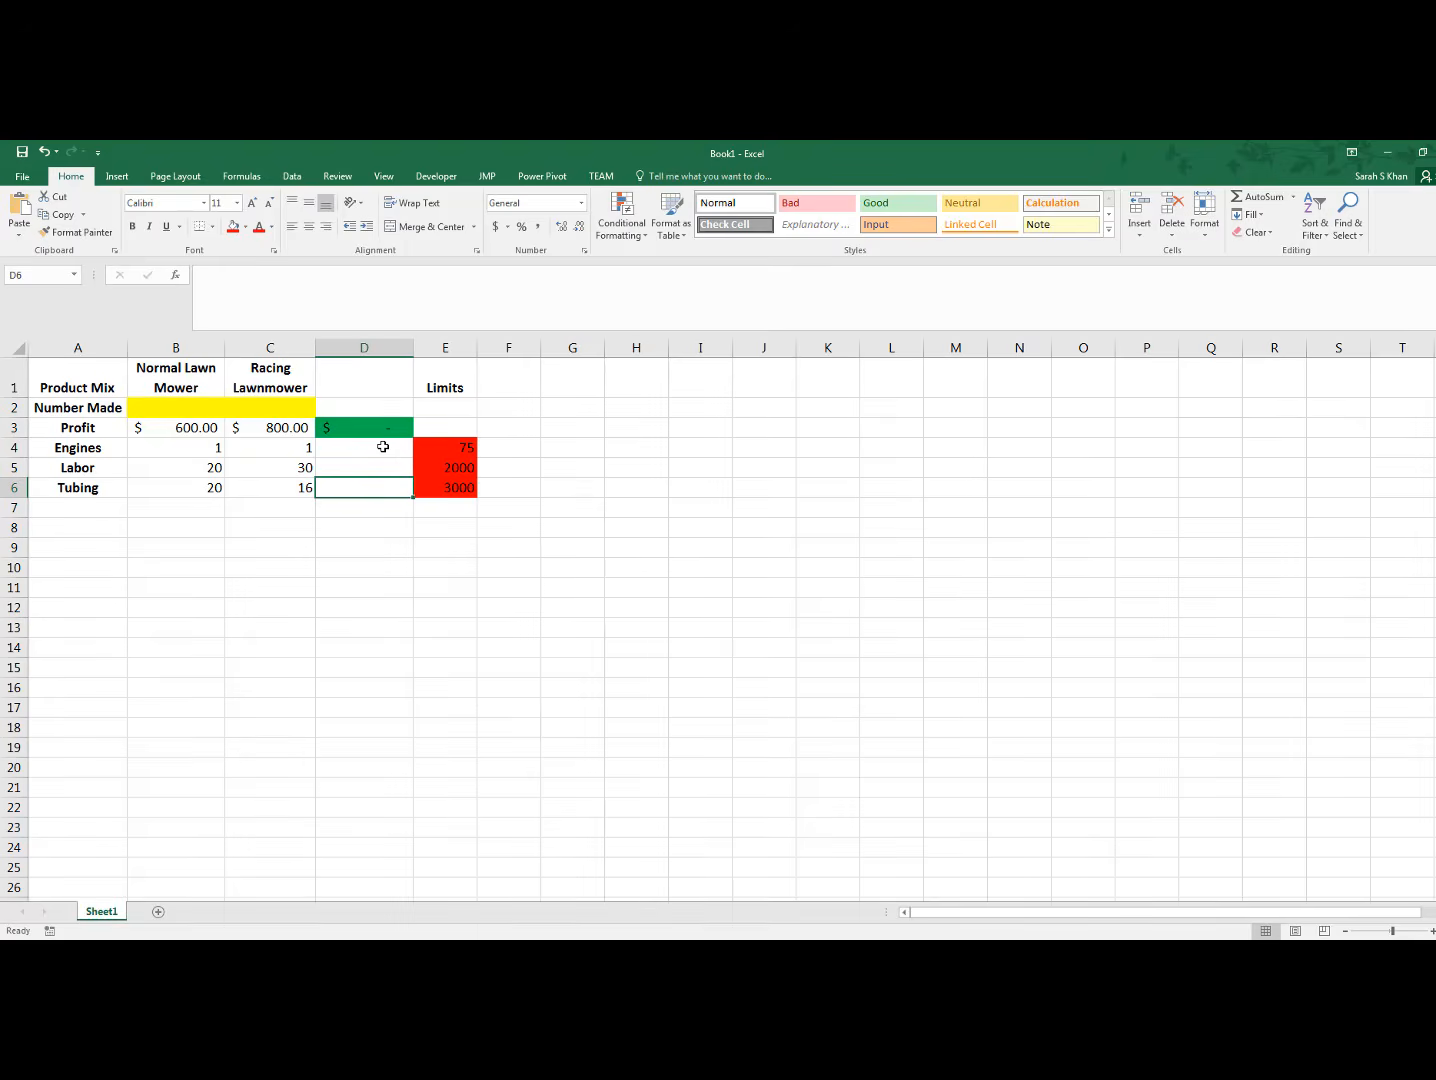
# Calculate the engines used in D4 with =SUMPRODUCT(B4:C4,B2:C2), multiplying engines per mower by the numbers made
pyautogui.click(383, 447)
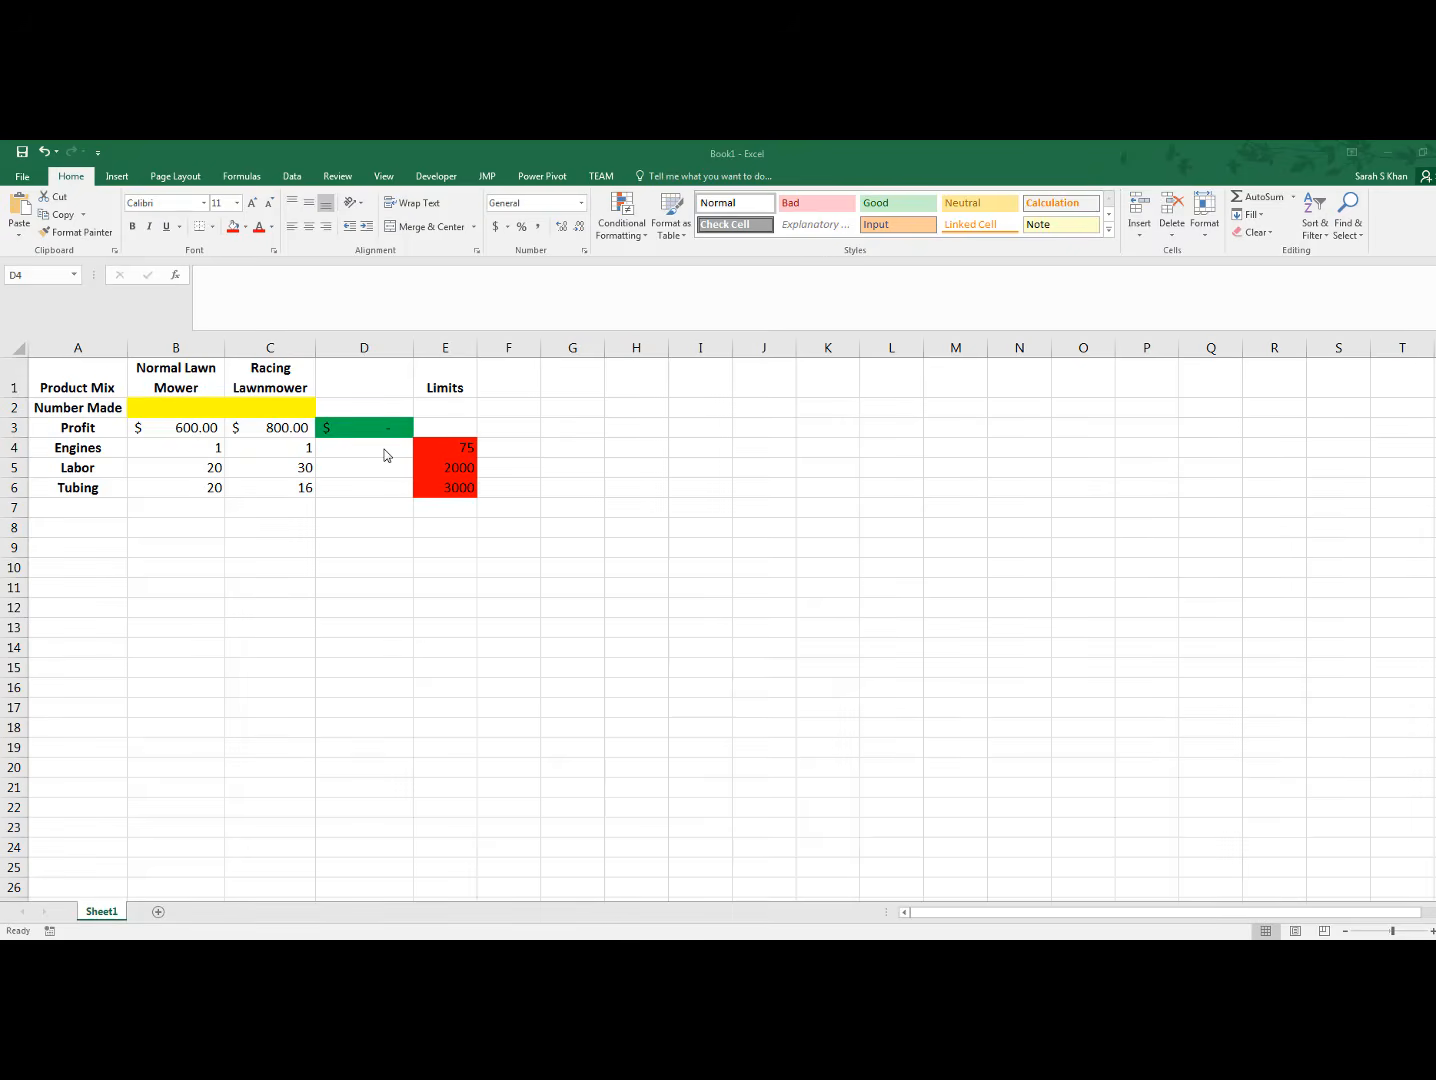
pyautogui.click(384, 449)
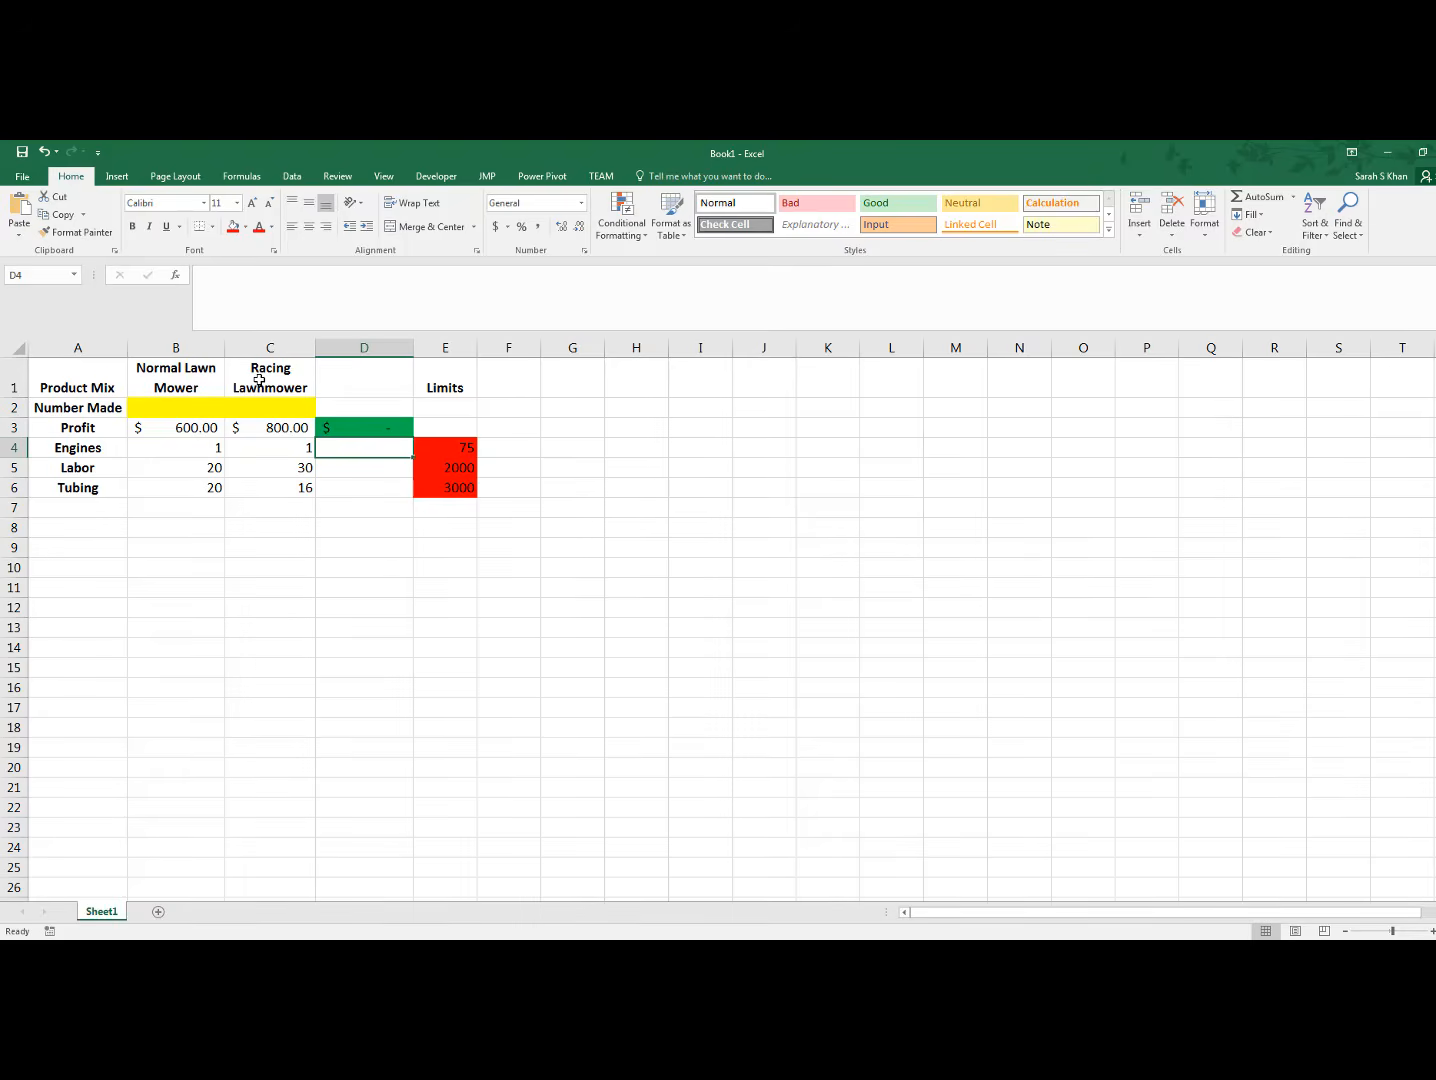
pyautogui.click(334, 285)
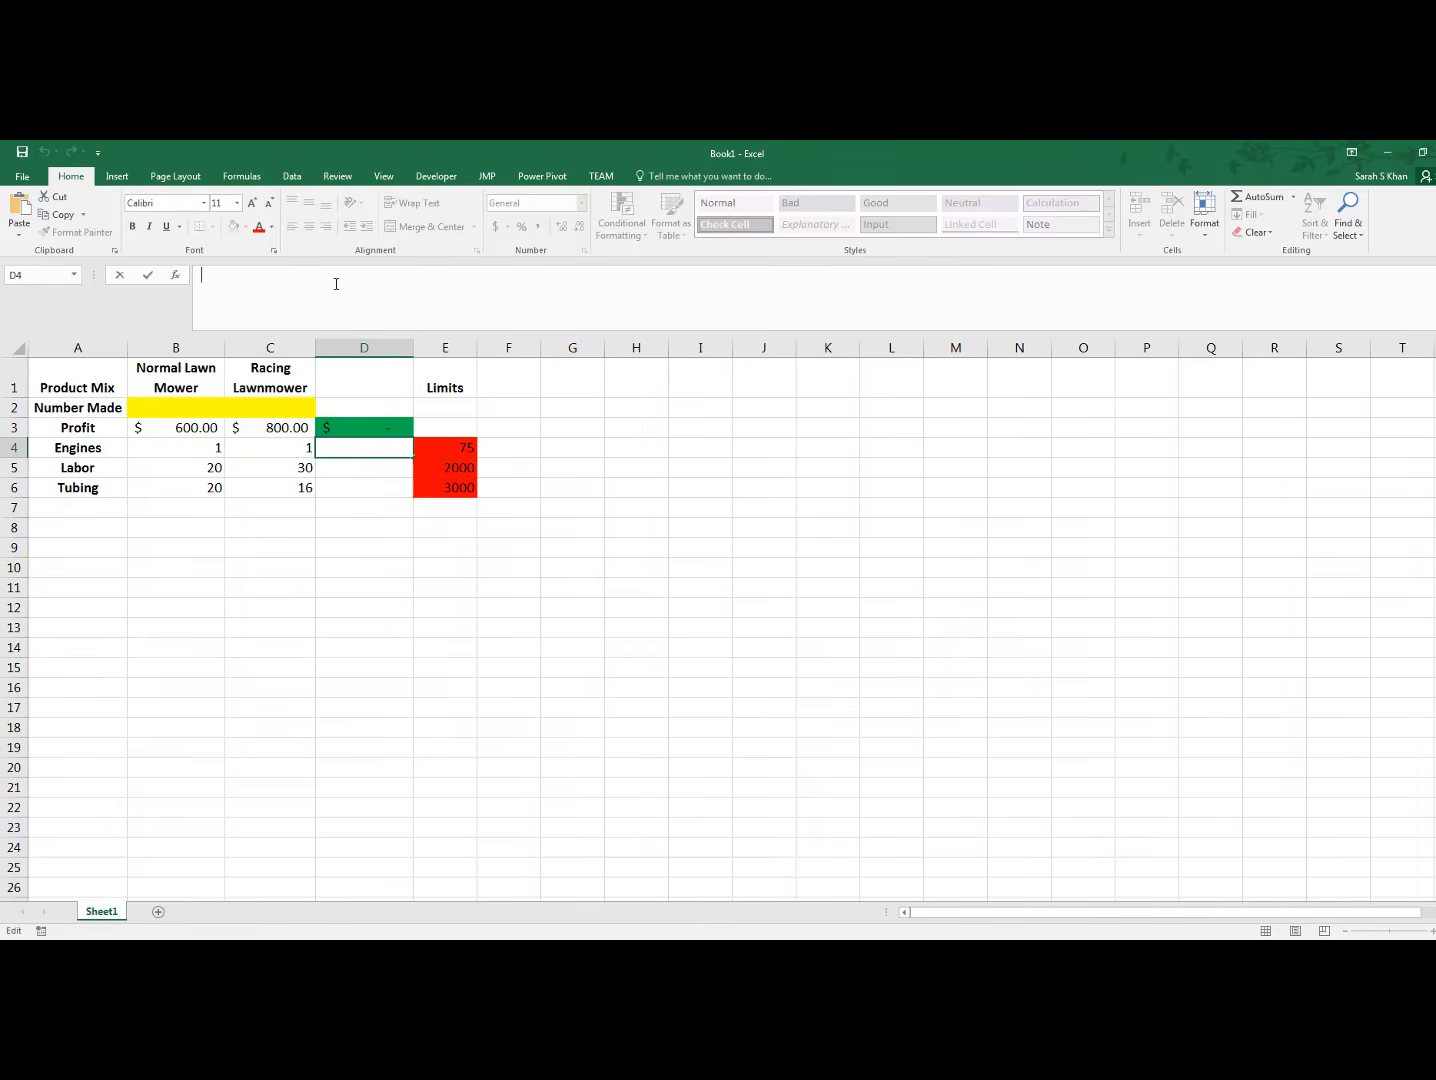
pyautogui.write('=su')
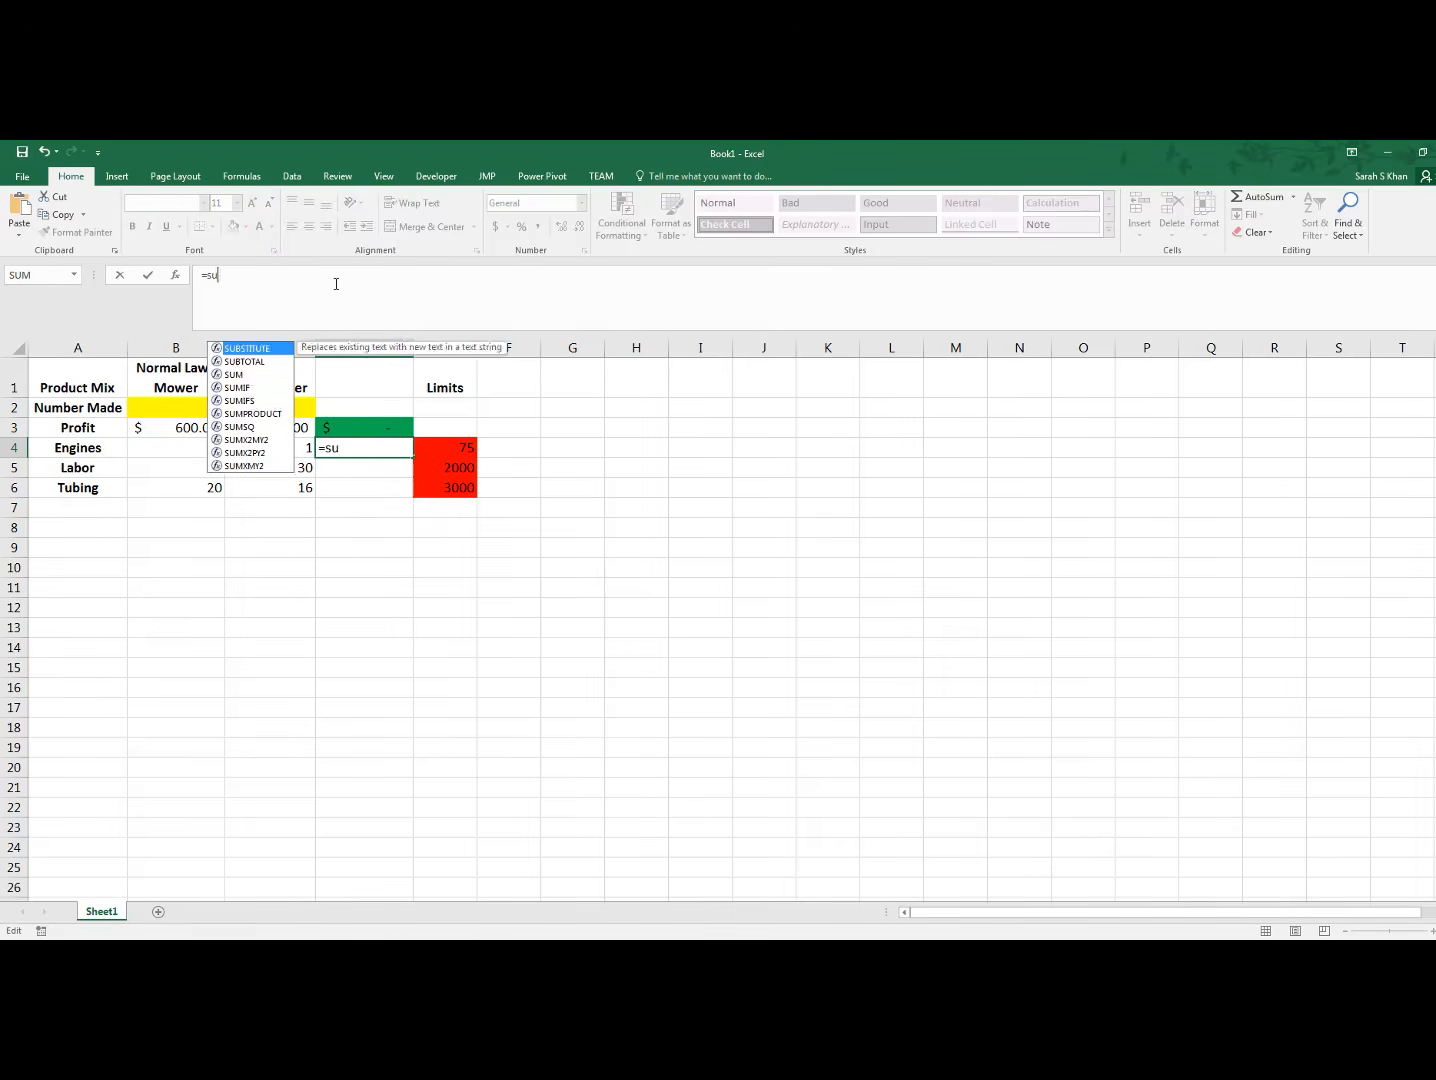
pyautogui.write('mproduct(')
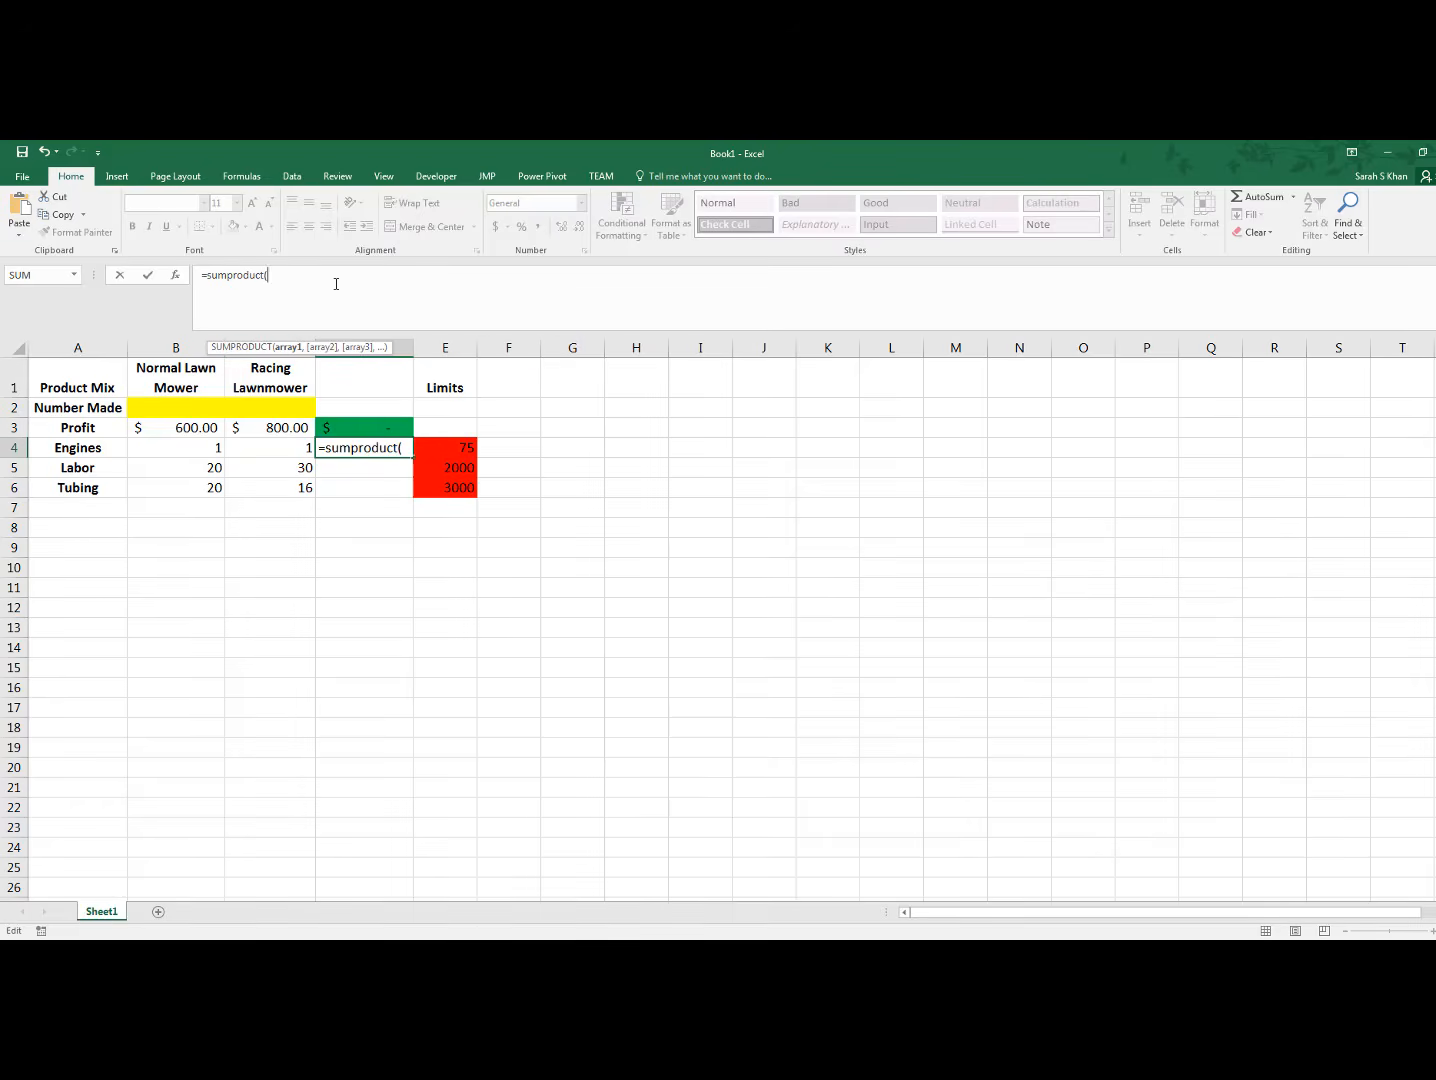
pyautogui.click(202, 450)
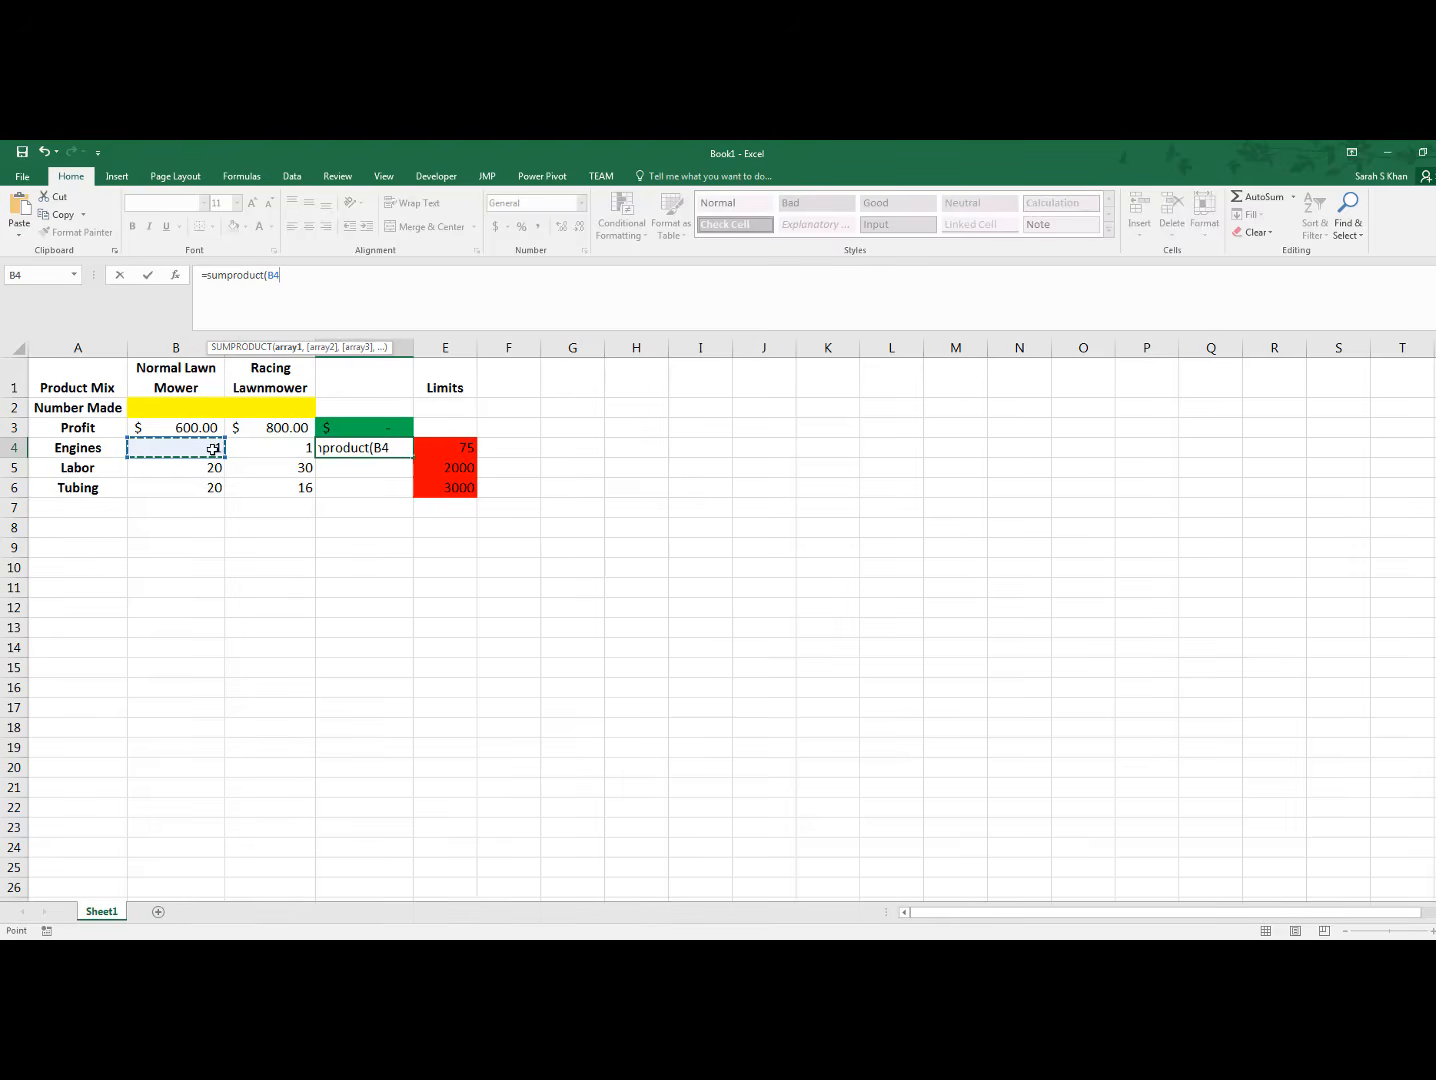
pyautogui.moveTo(203, 449); pyautogui.dragTo(257, 445)
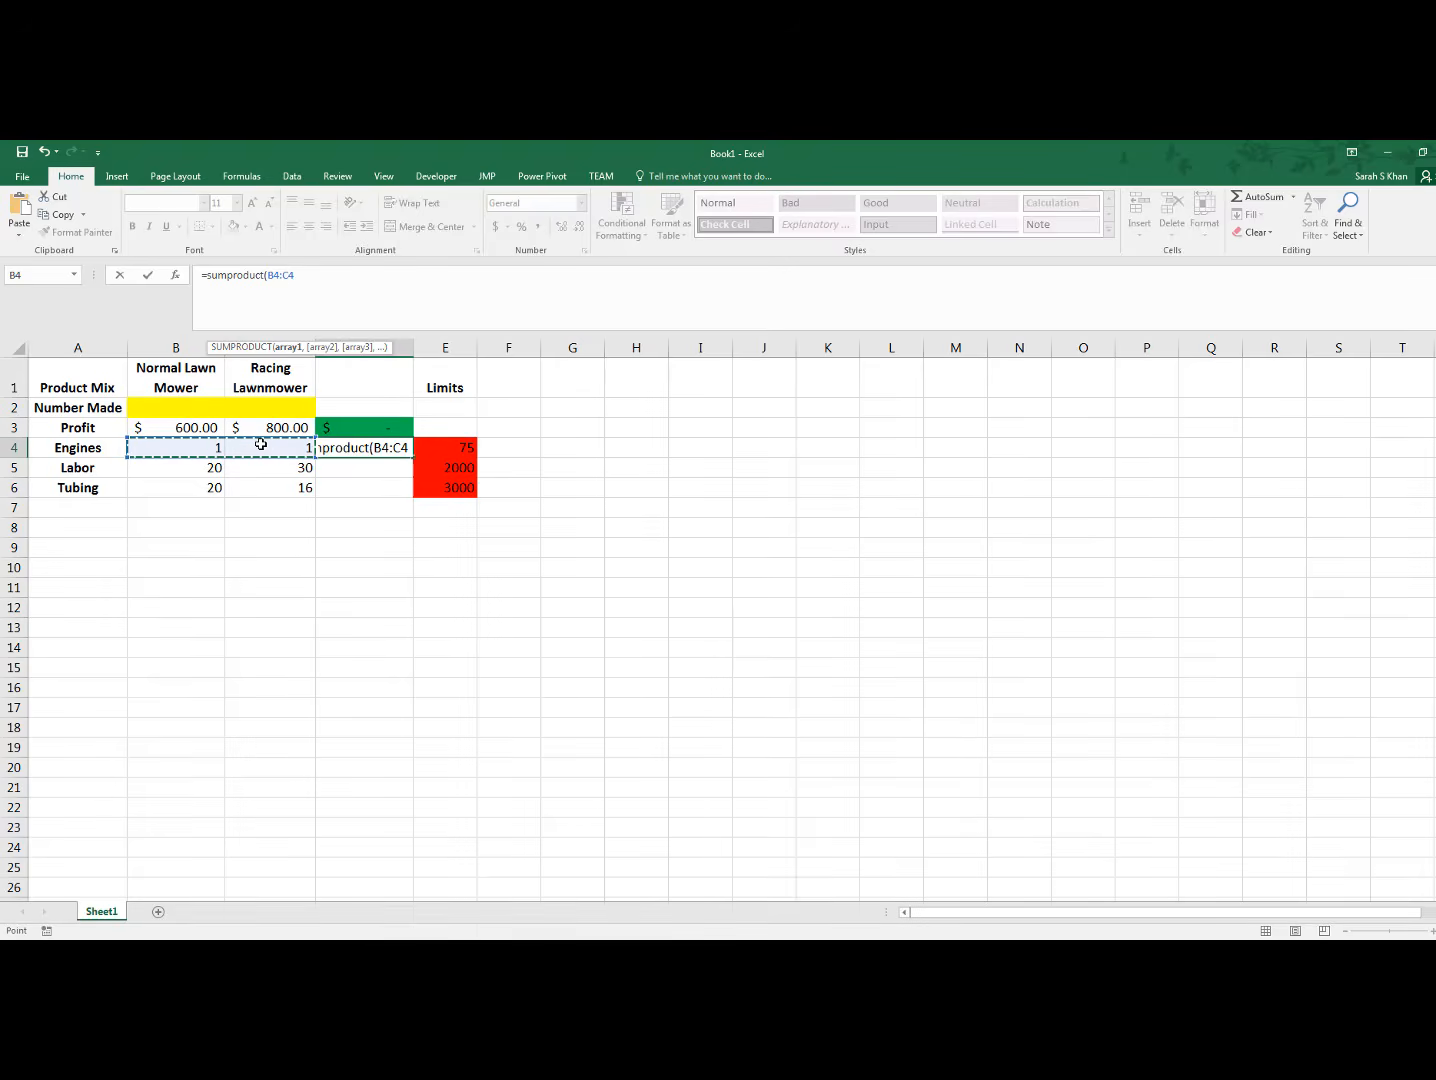
pyautogui.write(',')
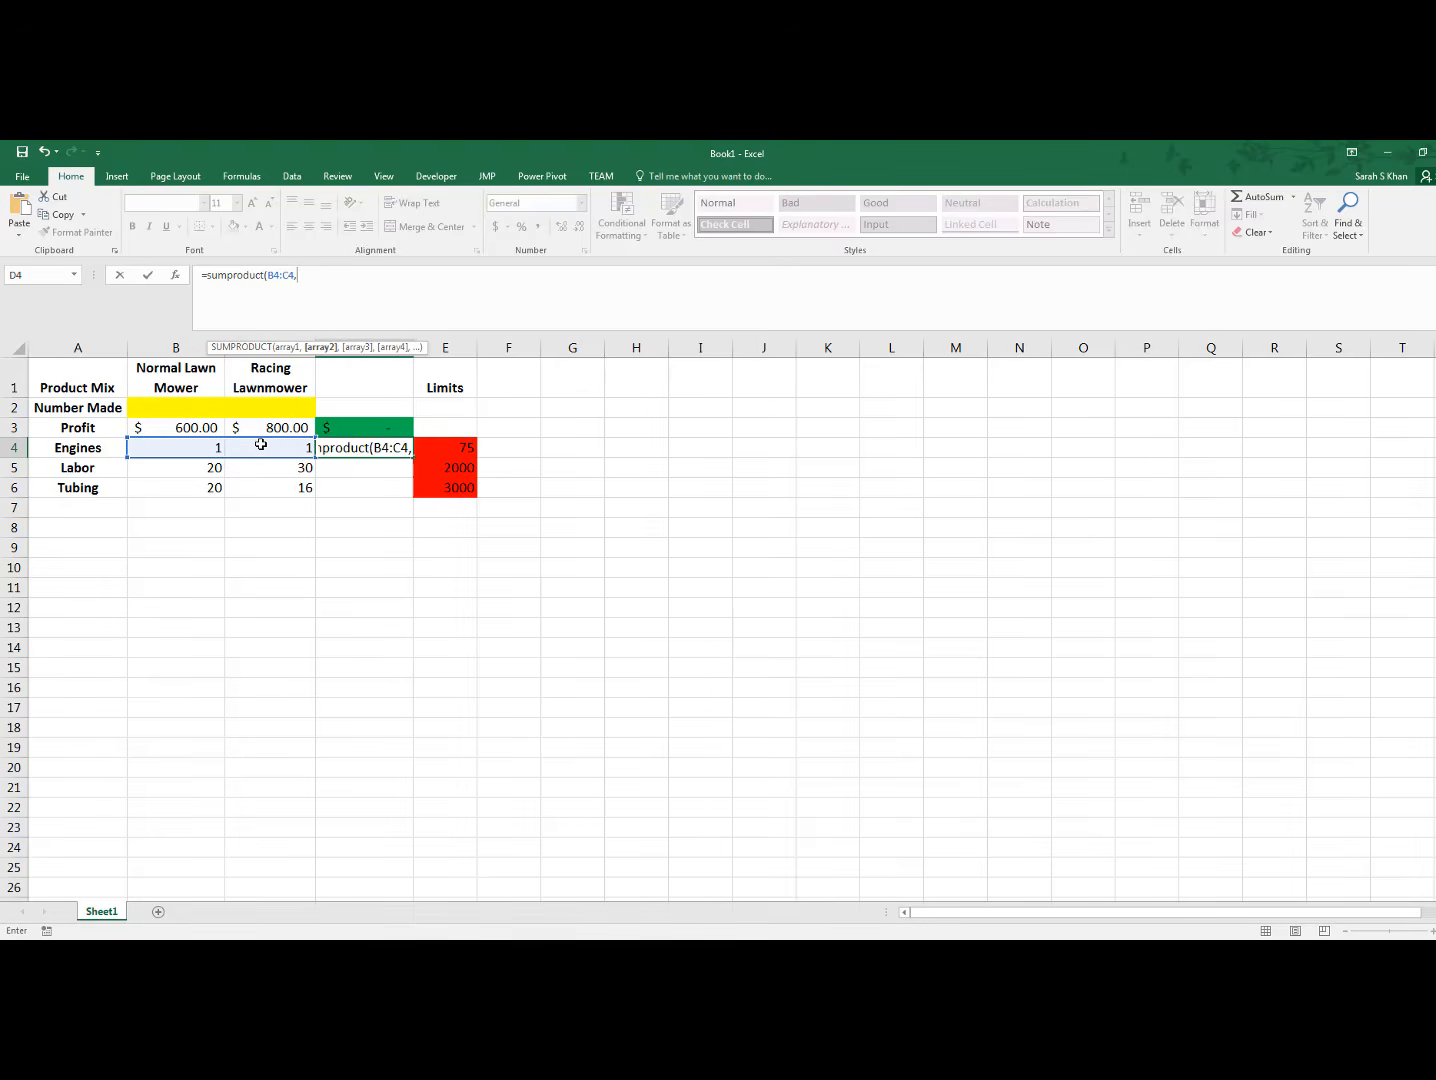
pyautogui.click(203, 408)
pyautogui.moveTo(268, 404); pyautogui.dragTo(270, 406)
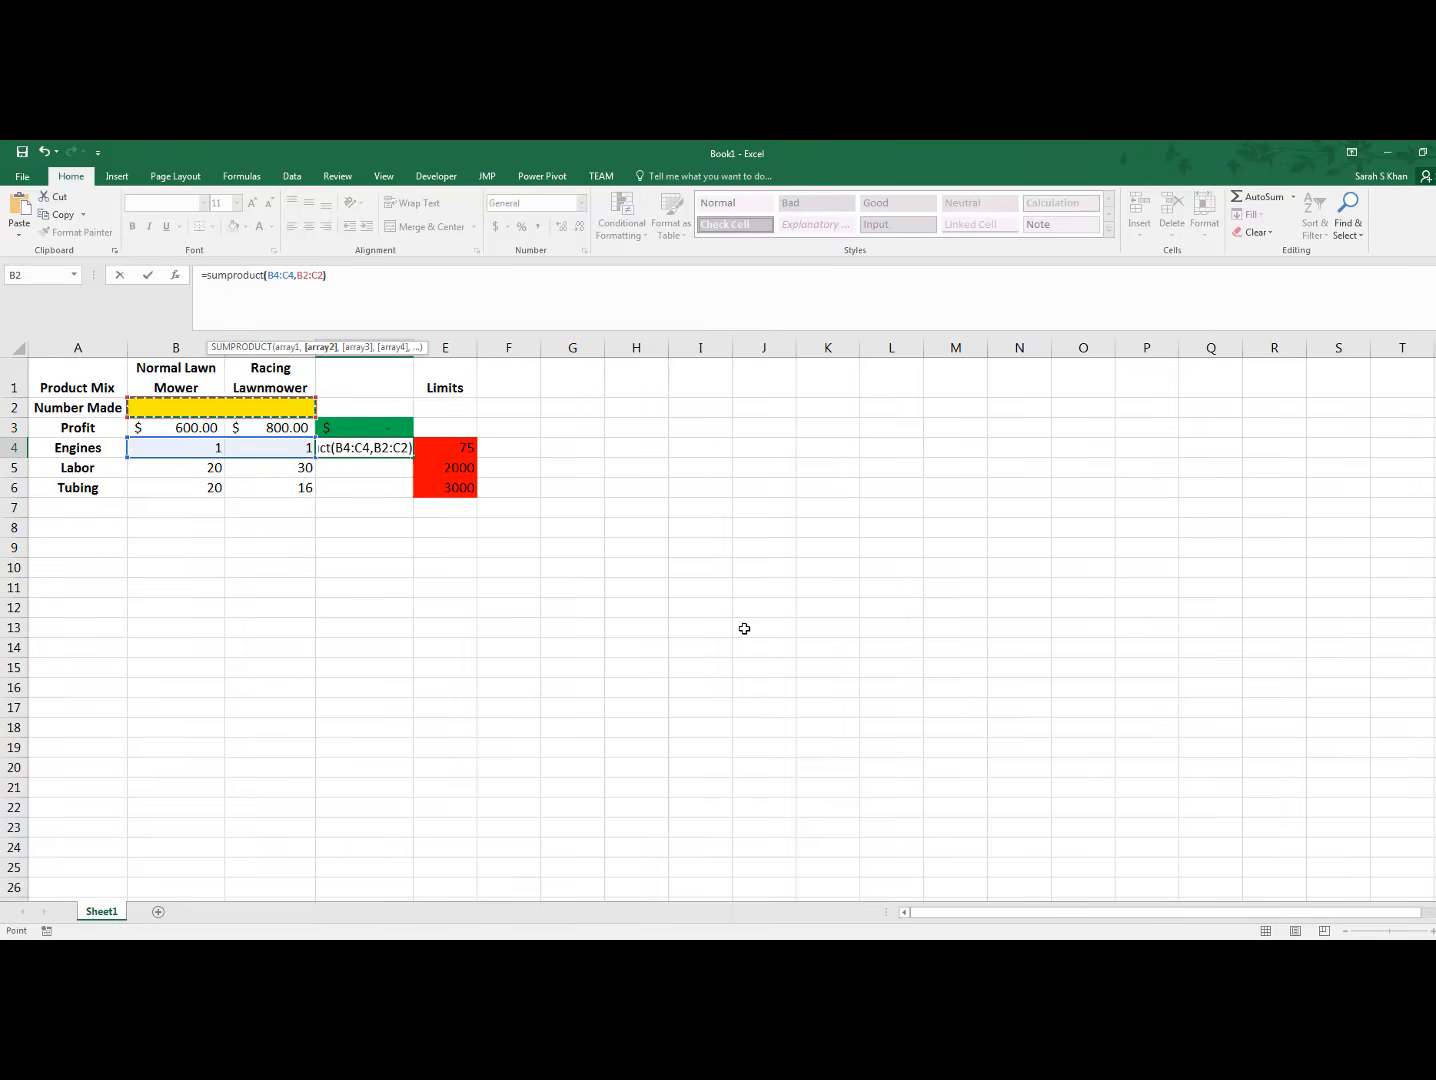
pyautogui.write(')')
pyautogui.press('Return')
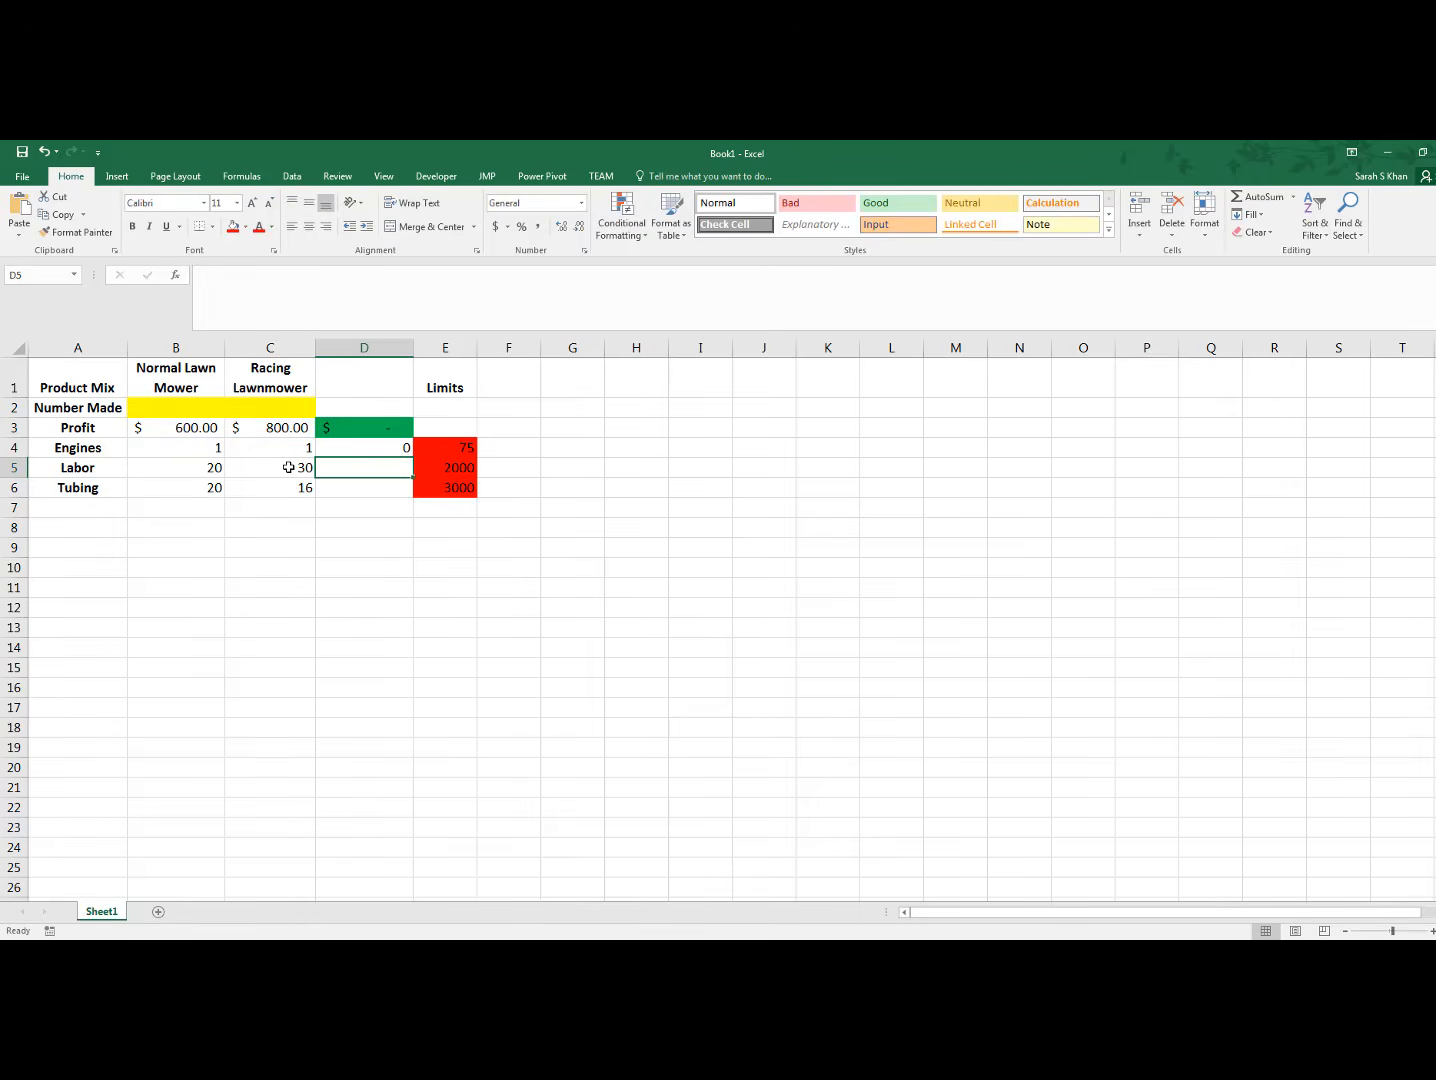
# Test the engines-used formula in D4 by entering trial quantities of 1 in both B2 and C2
pyautogui.click(407, 446)
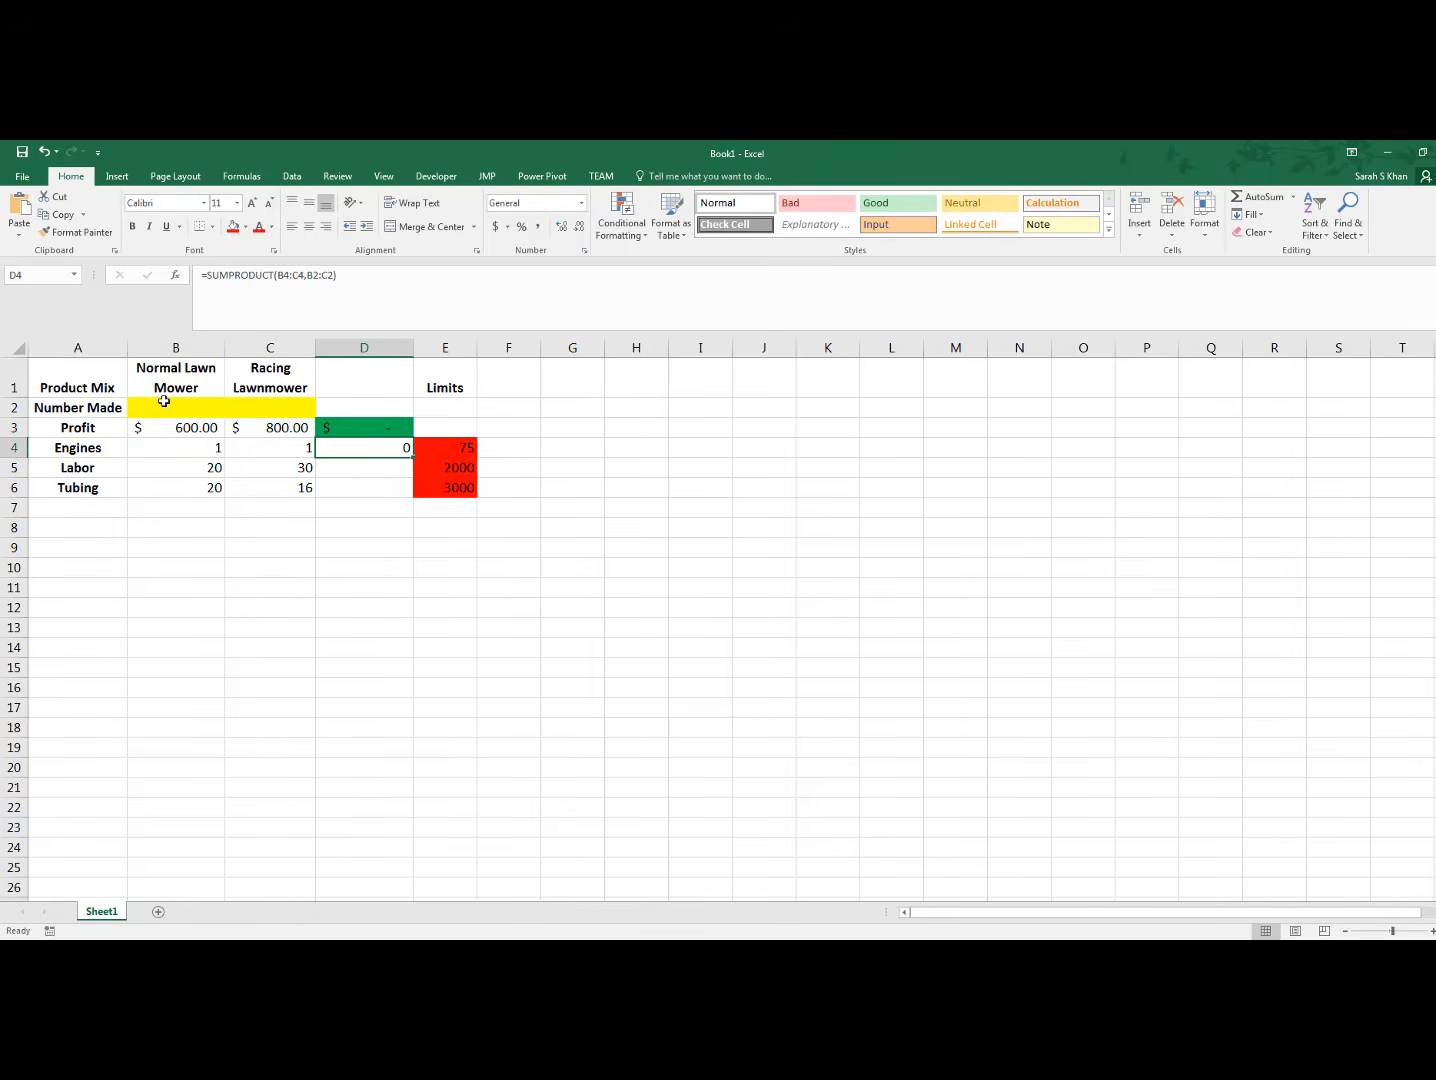
pyautogui.click(164, 407)
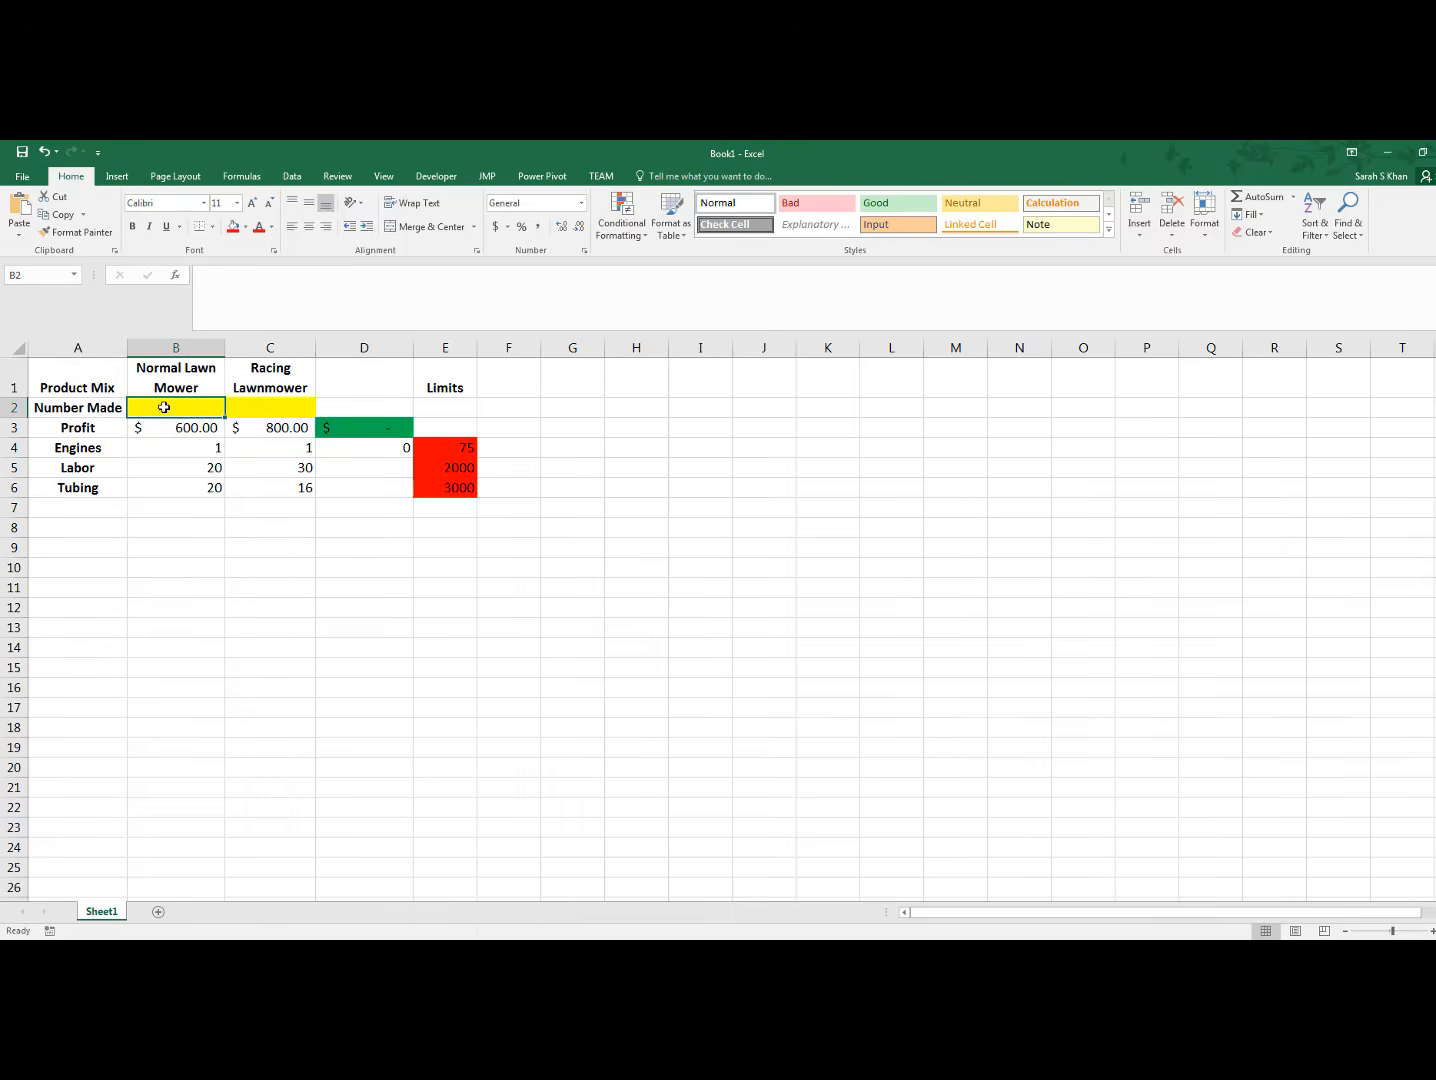
pyautogui.write('1')
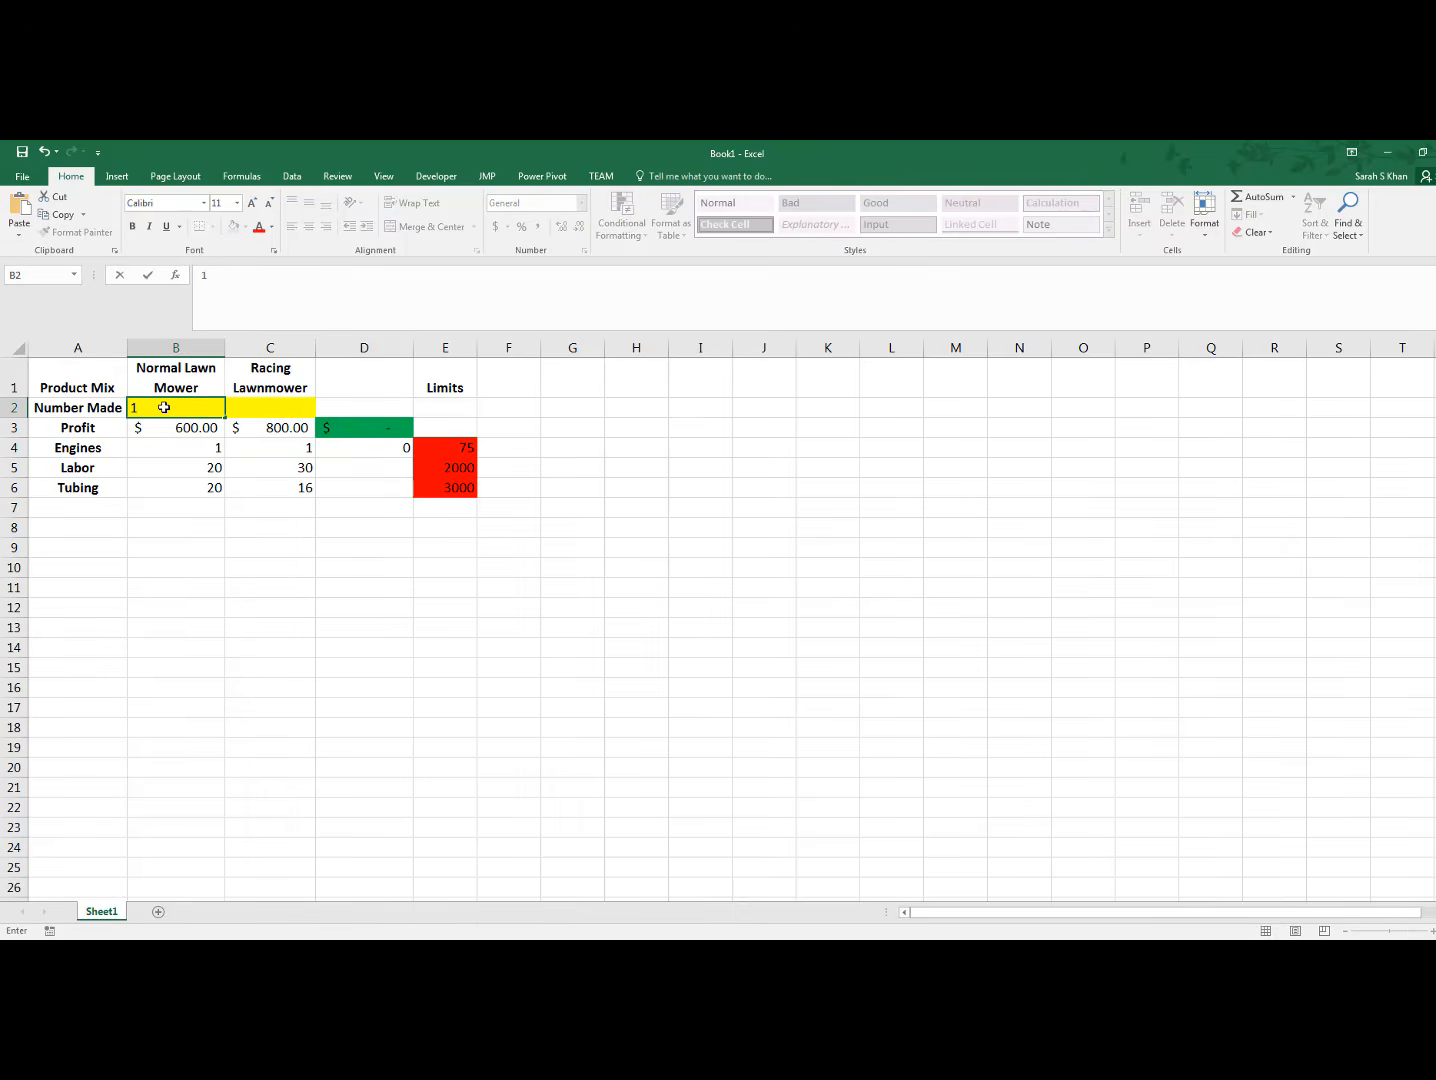
pyautogui.click(256, 408)
pyautogui.write('1')
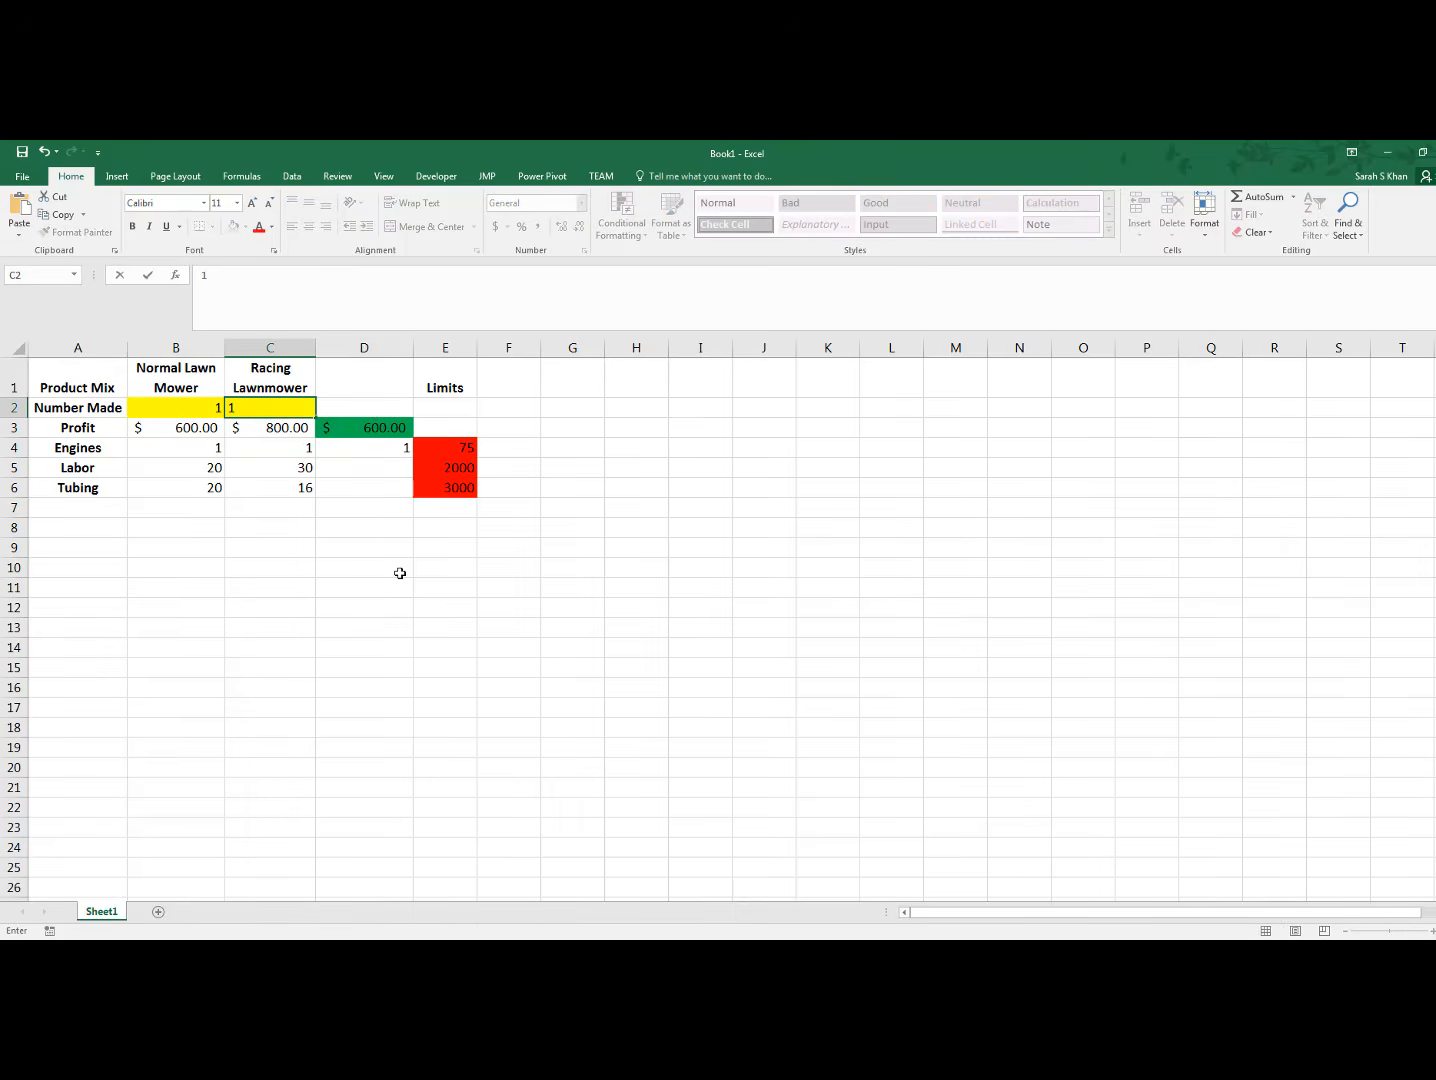
pyautogui.click(400, 573)
pyautogui.click(380, 448)
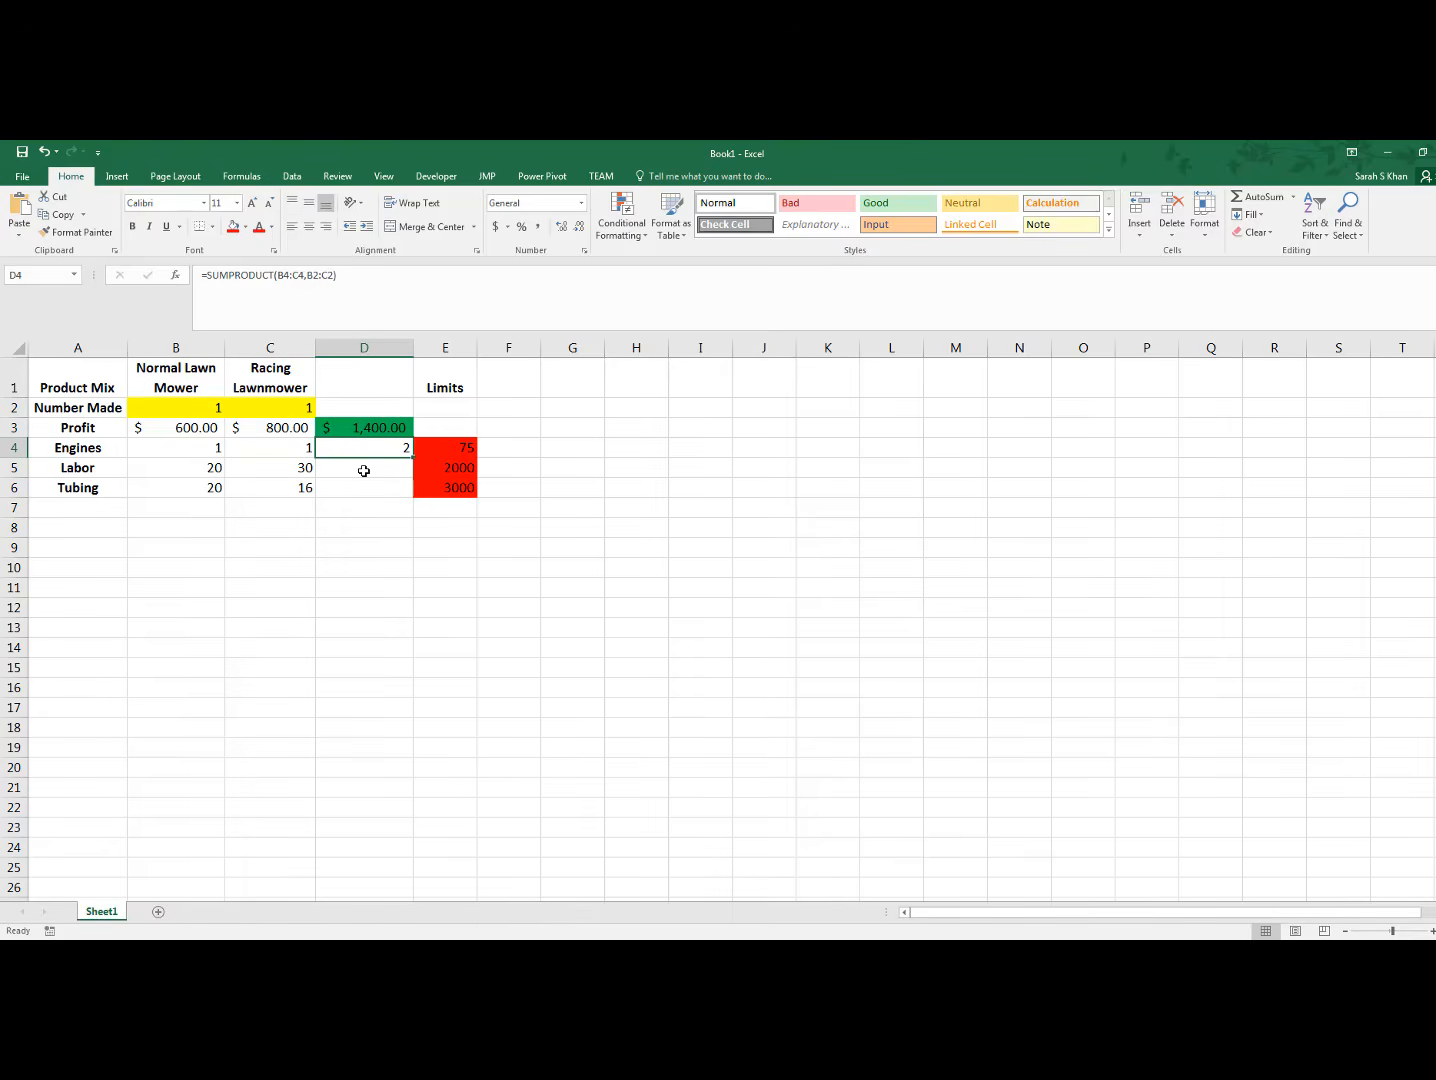
# Clear the trial quantities from B2:C2 and calculate the labor used in D5 with =SUMPRODUCT(B5:C5,B2:C2)
pyautogui.moveTo(200, 407); pyautogui.dragTo(253, 407)
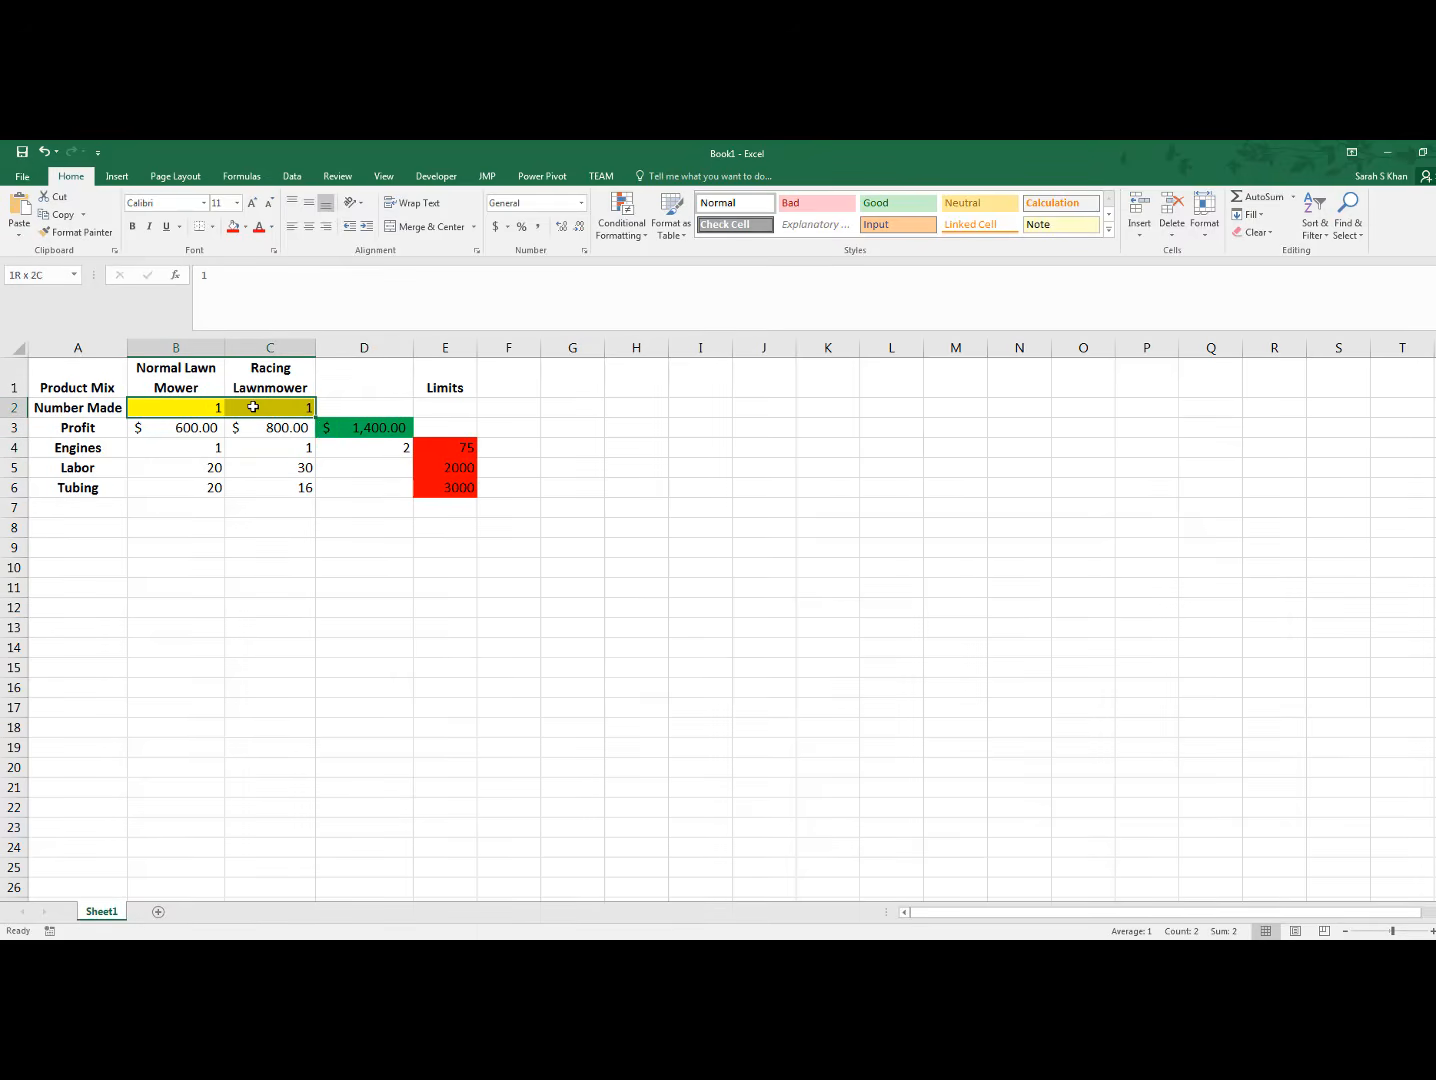
pyautogui.press('Delete')
pyautogui.click(361, 468)
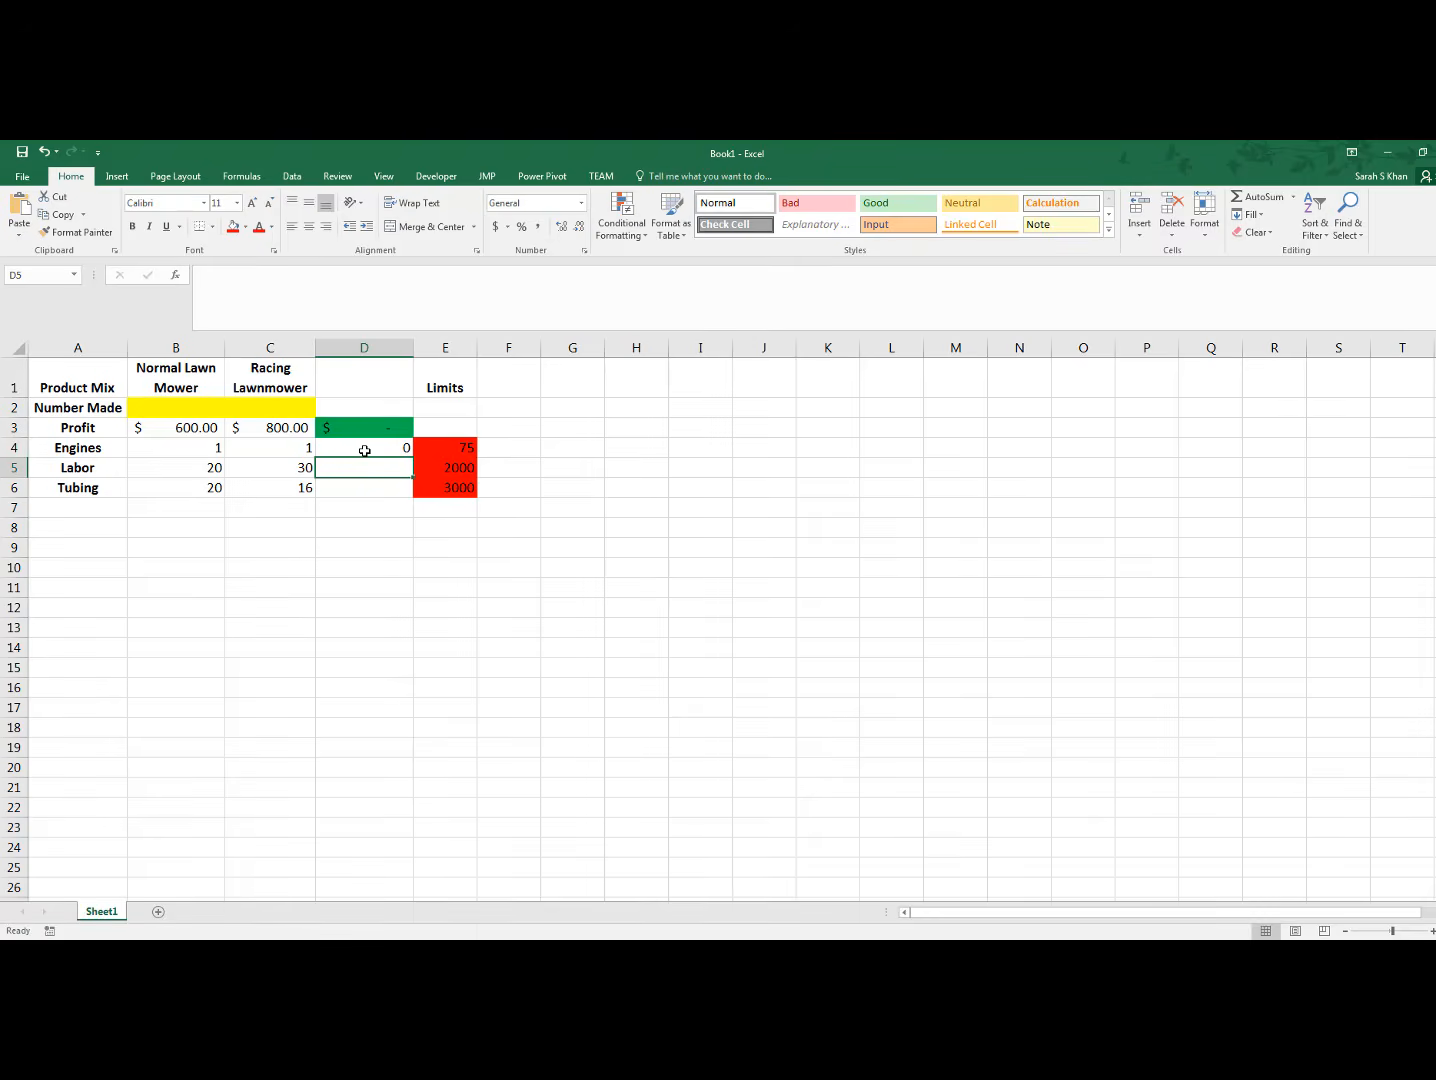
pyautogui.write('=')
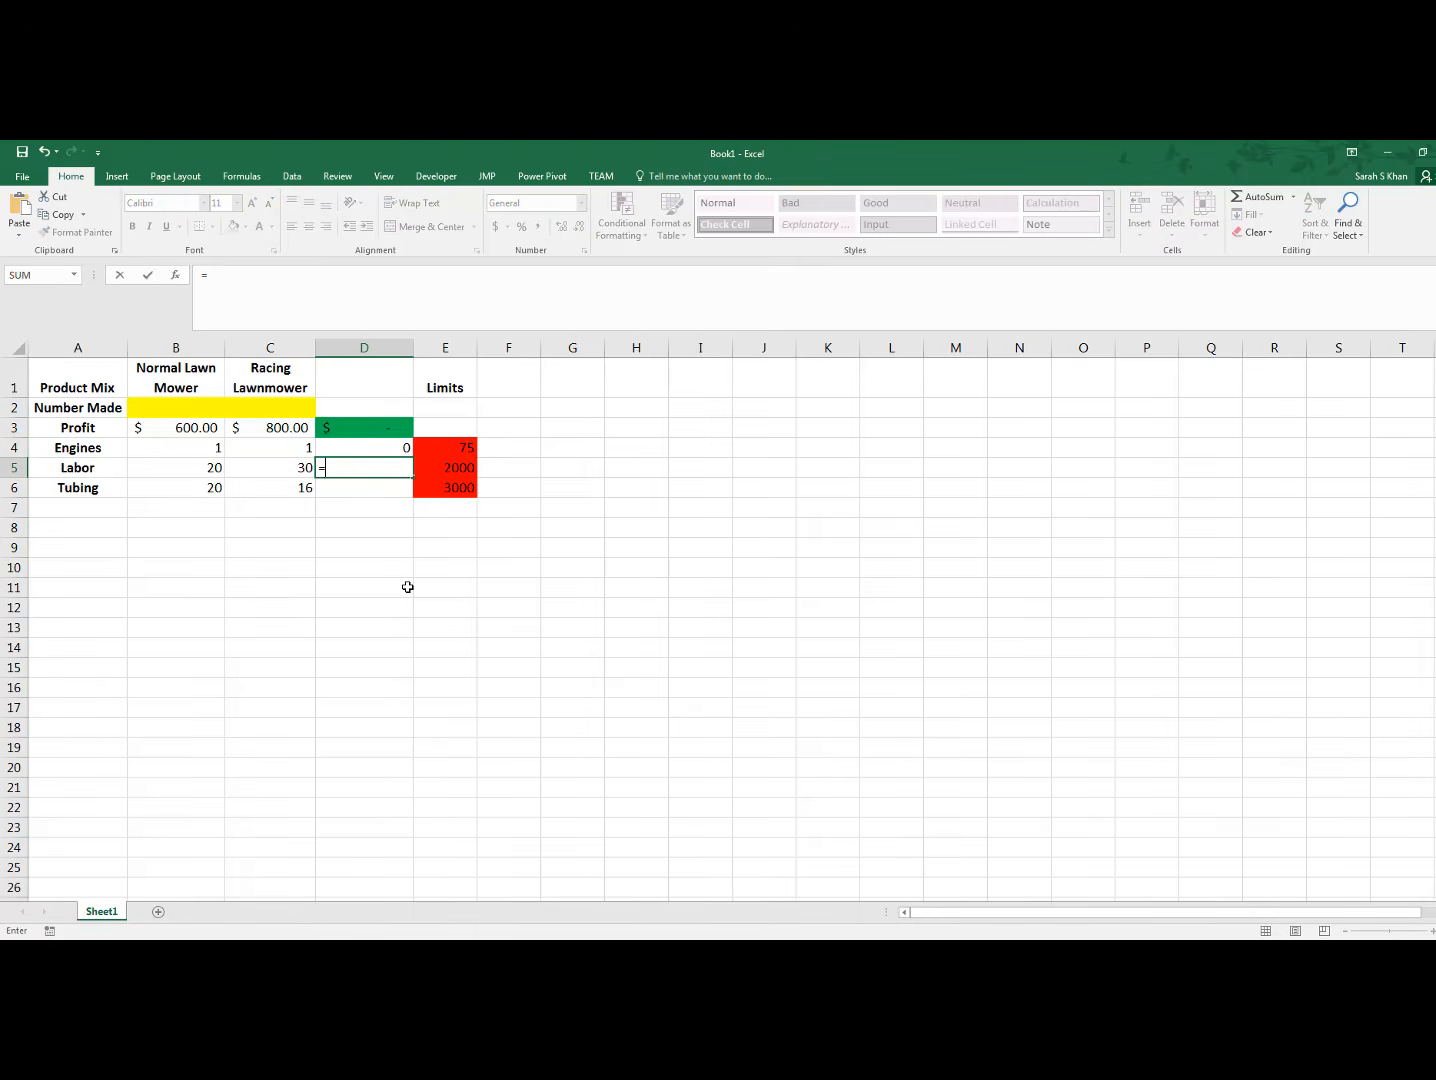
pyautogui.write('sumproducy')
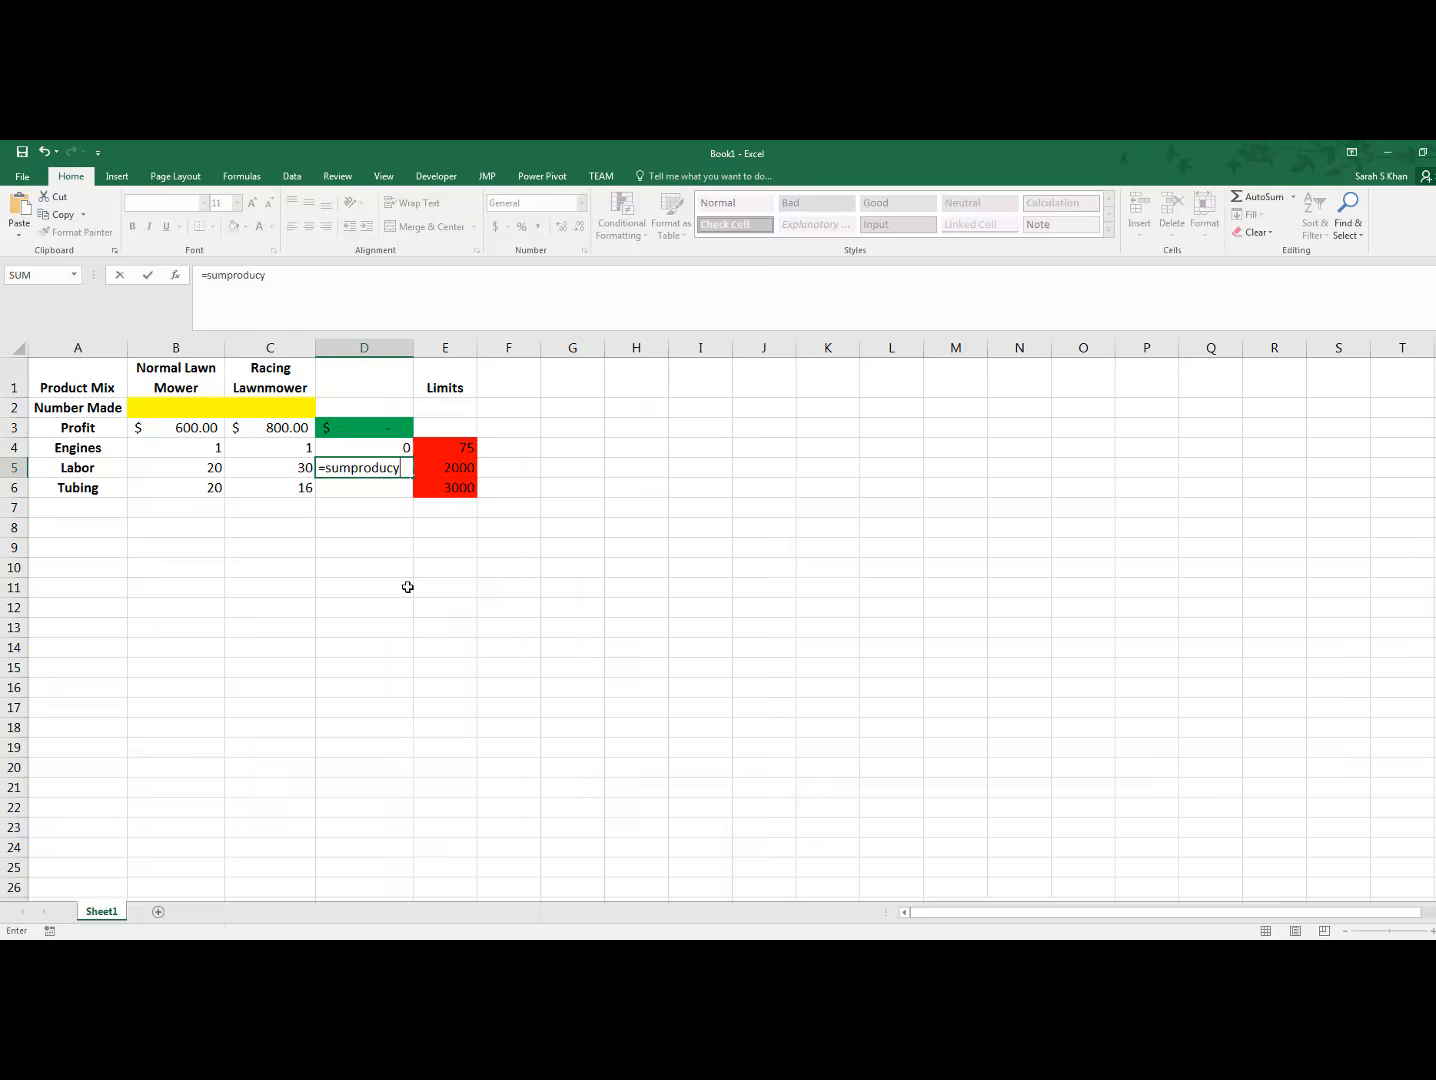
pyautogui.press('BackSpace')
pyautogui.write('t(')
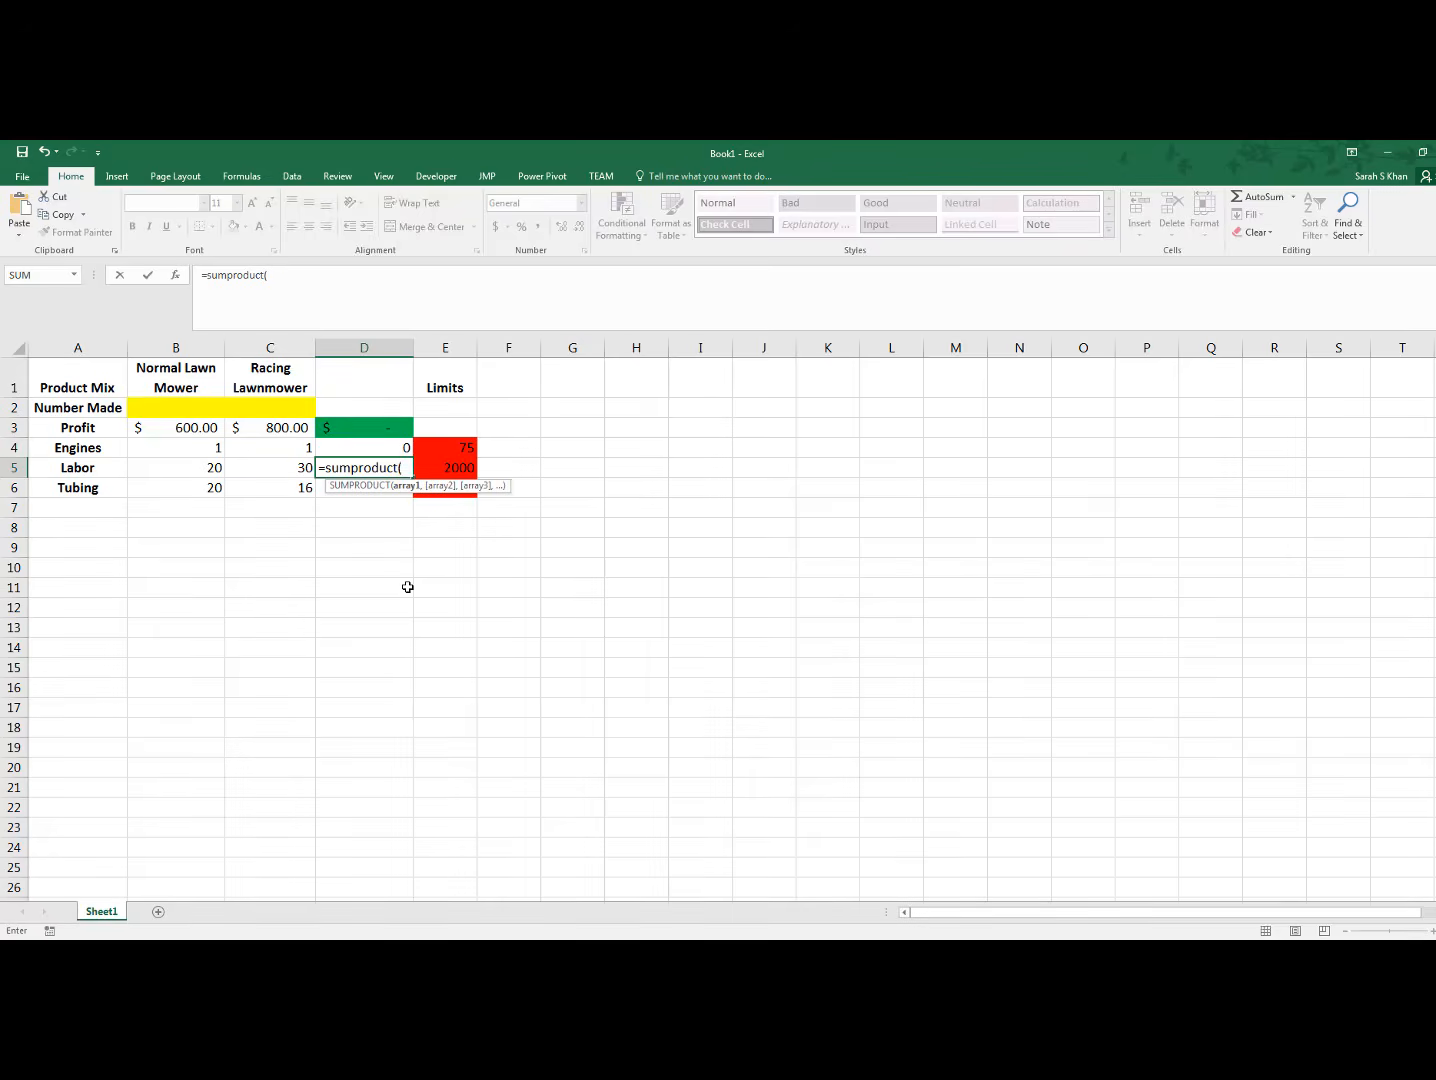
pyautogui.moveTo(197, 468); pyautogui.dragTo(278, 468)
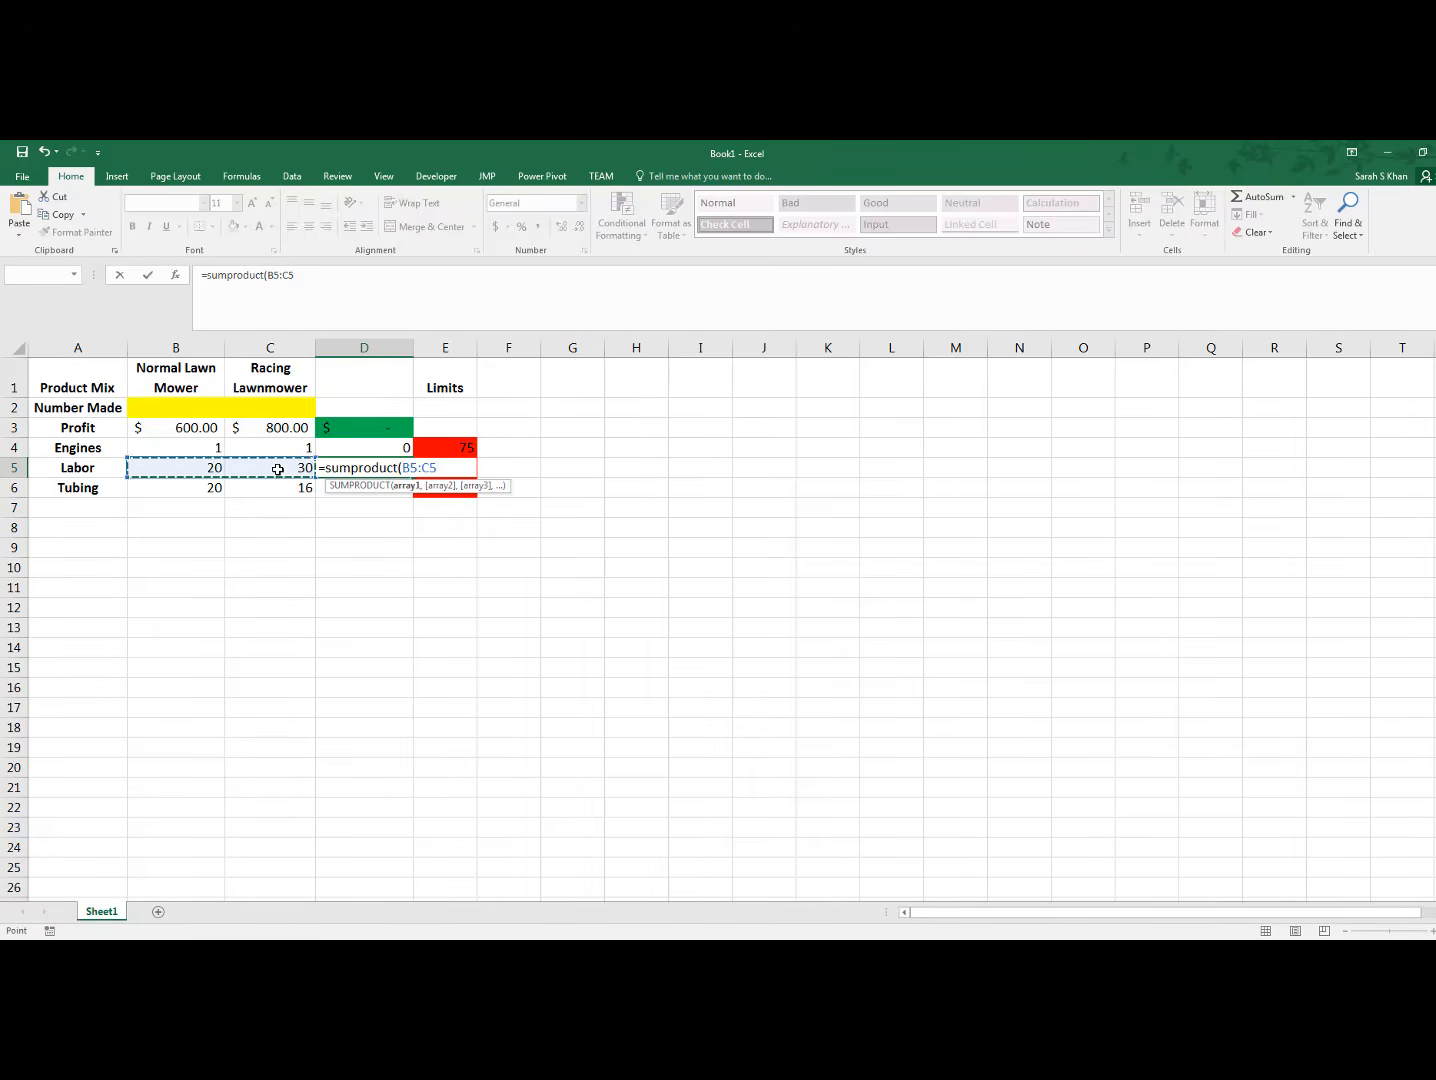
pyautogui.write(',')
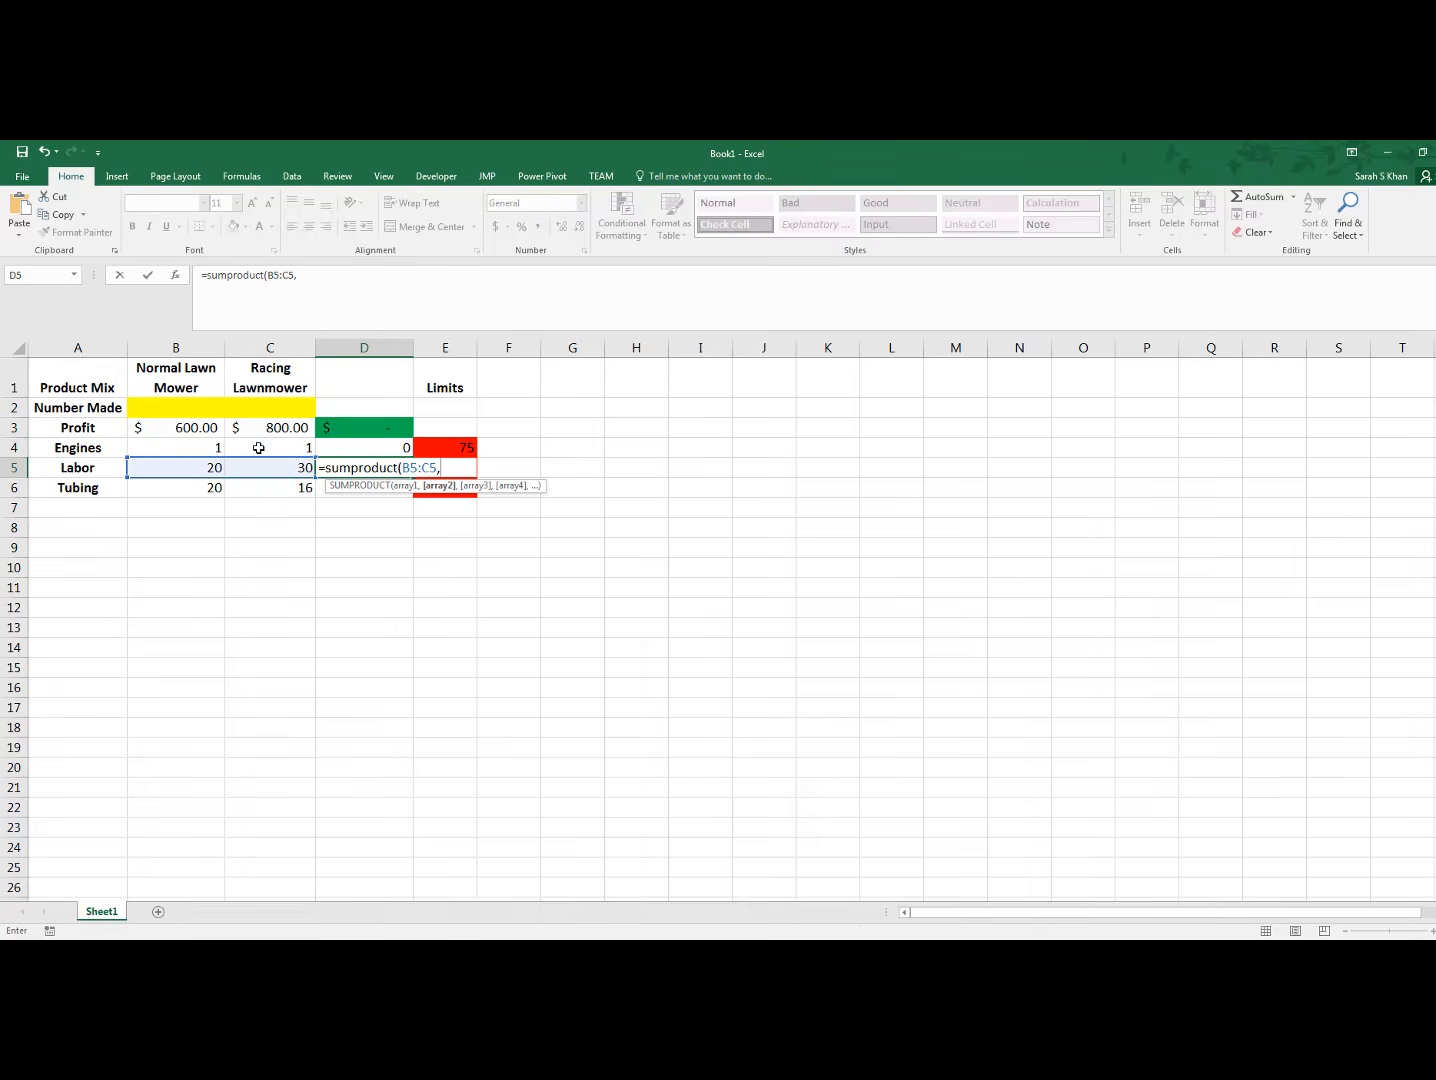
pyautogui.moveTo(177, 405); pyautogui.dragTo(247, 402)
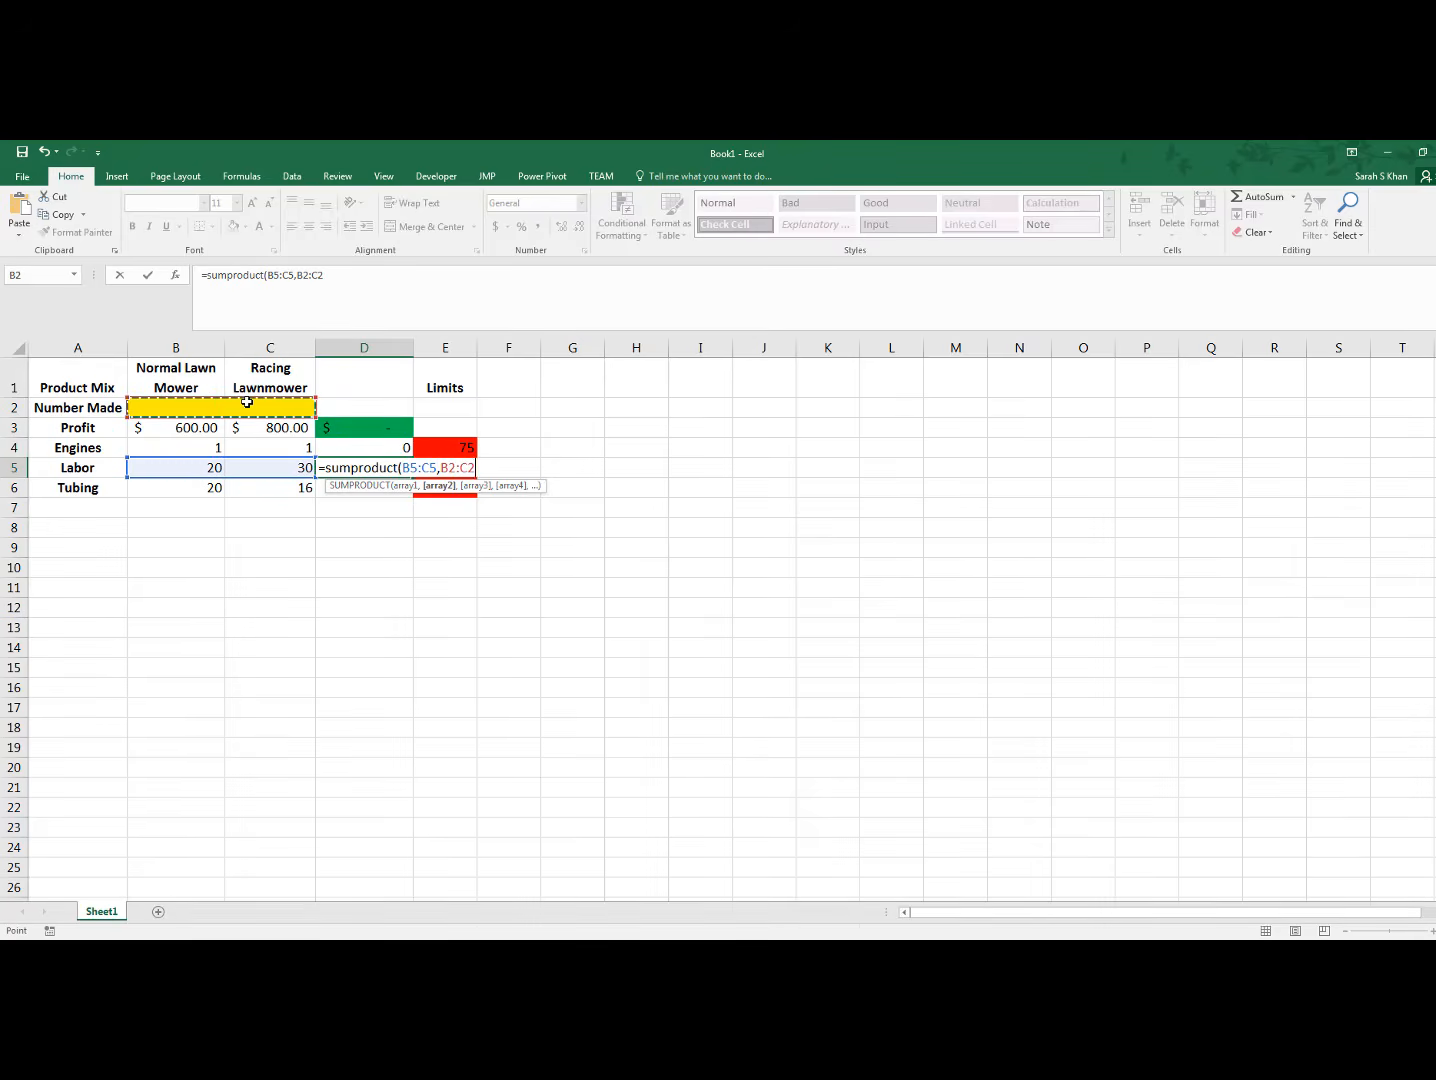
pyautogui.write(')')
pyautogui.press('Return')
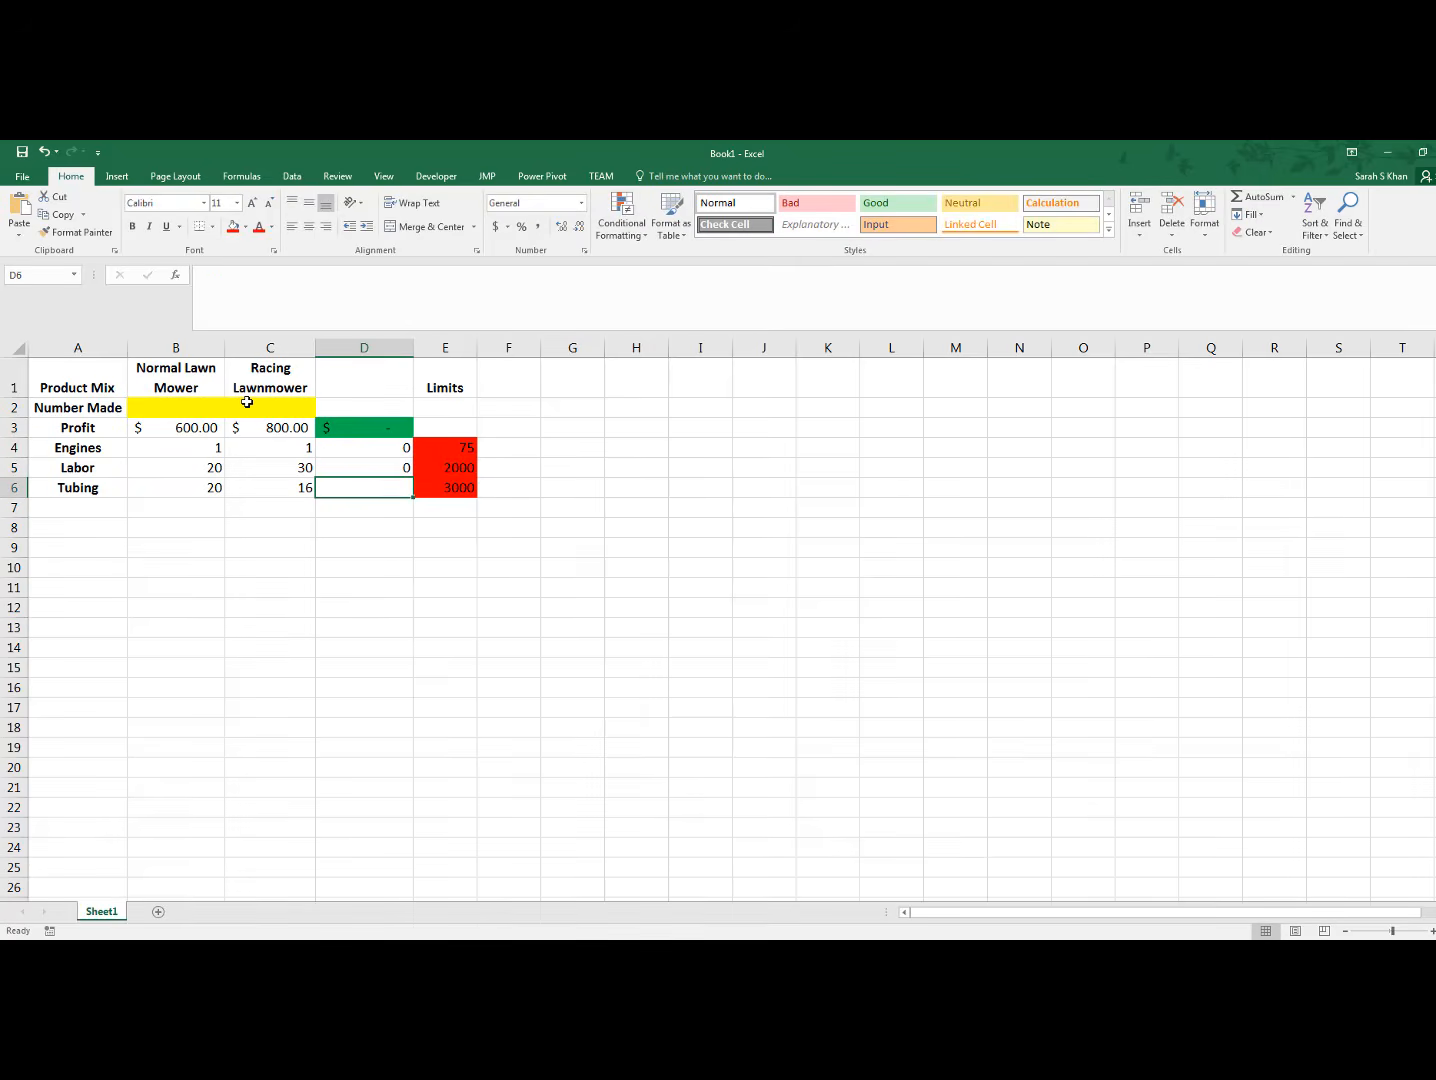
# Calculate the tubing used in D6 with =SUMPRODUCT(B6:C6,B2:C2), multiplying tubing per mower by the numbers made
pyautogui.write('=')
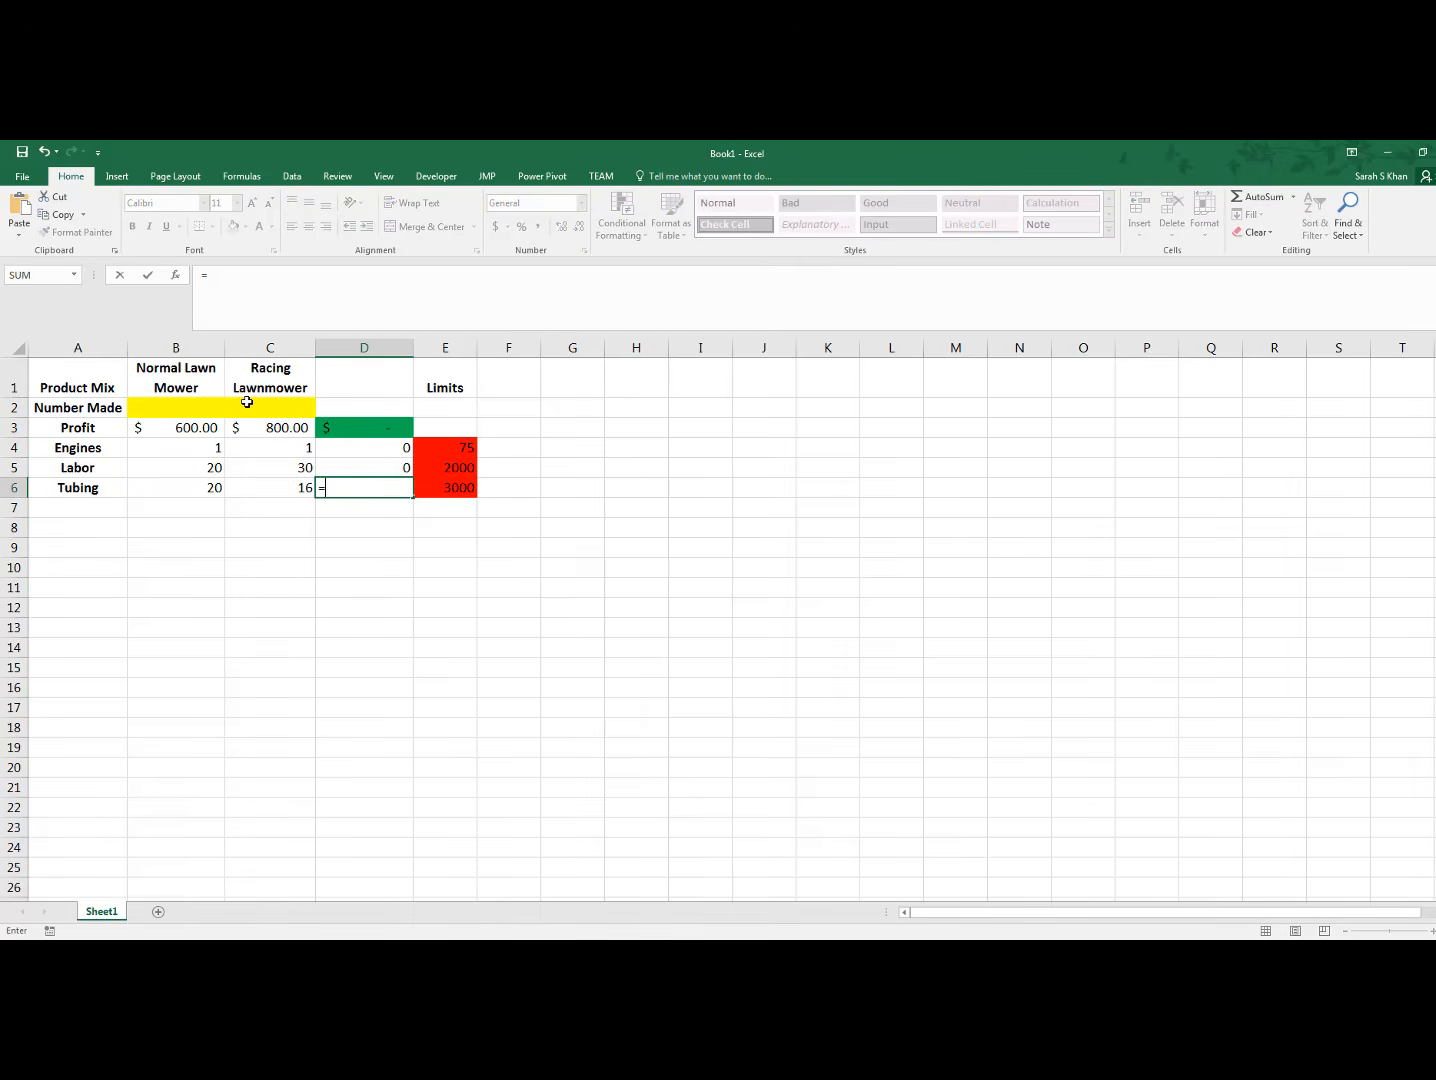
pyautogui.write('sumpr')
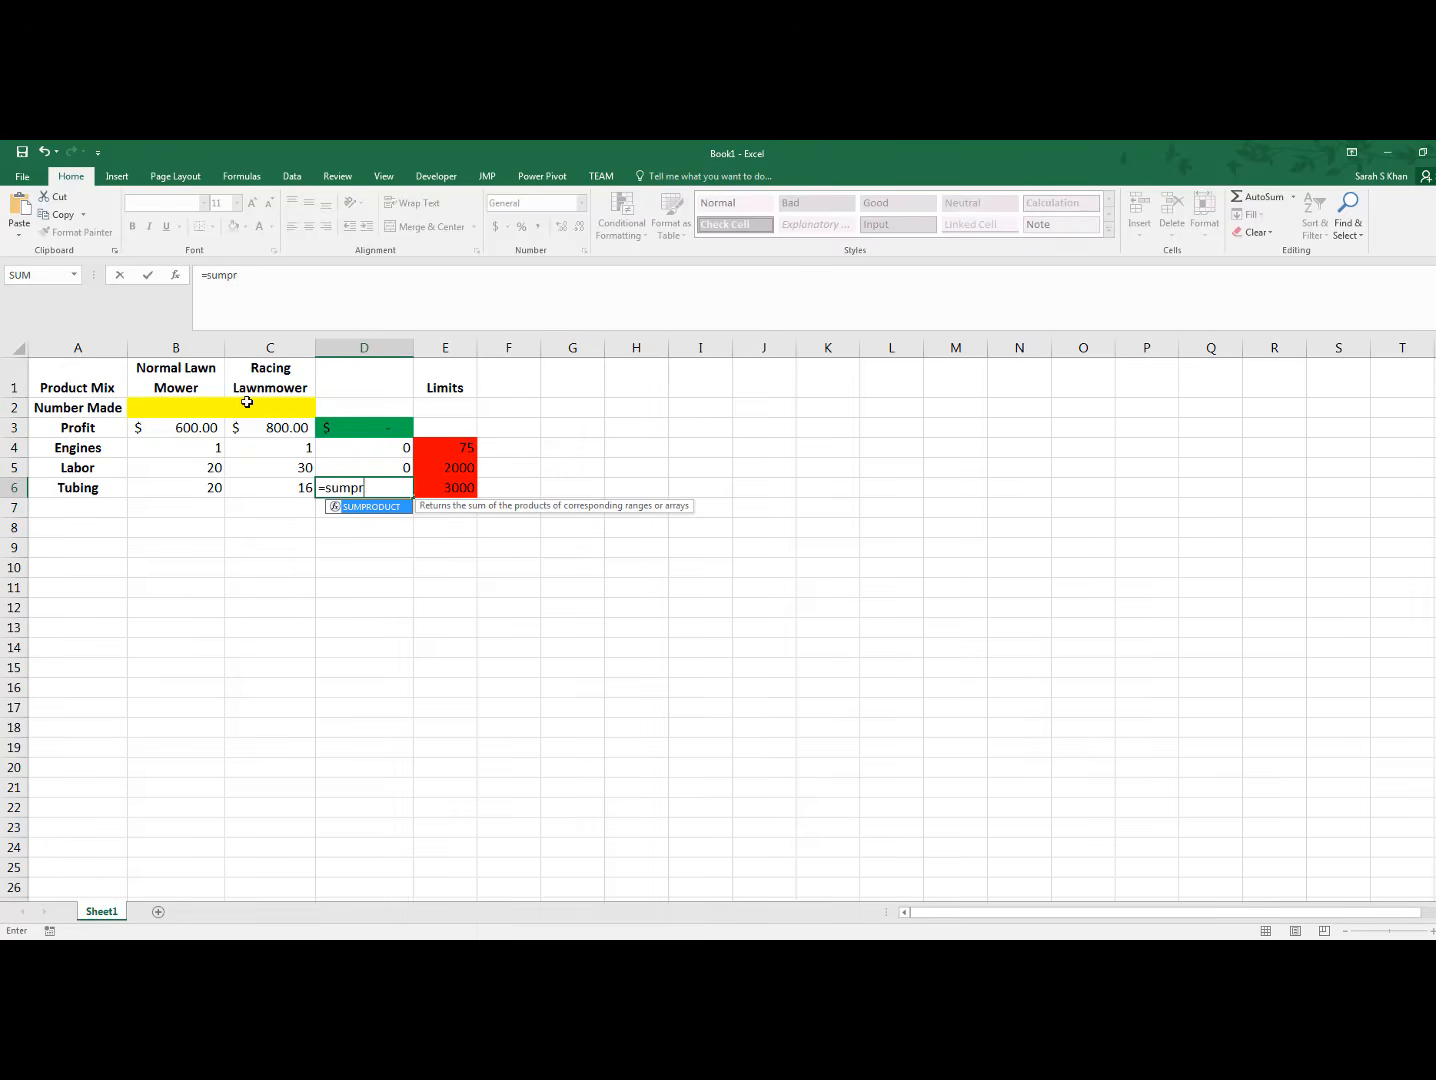
pyautogui.write('oduct(')
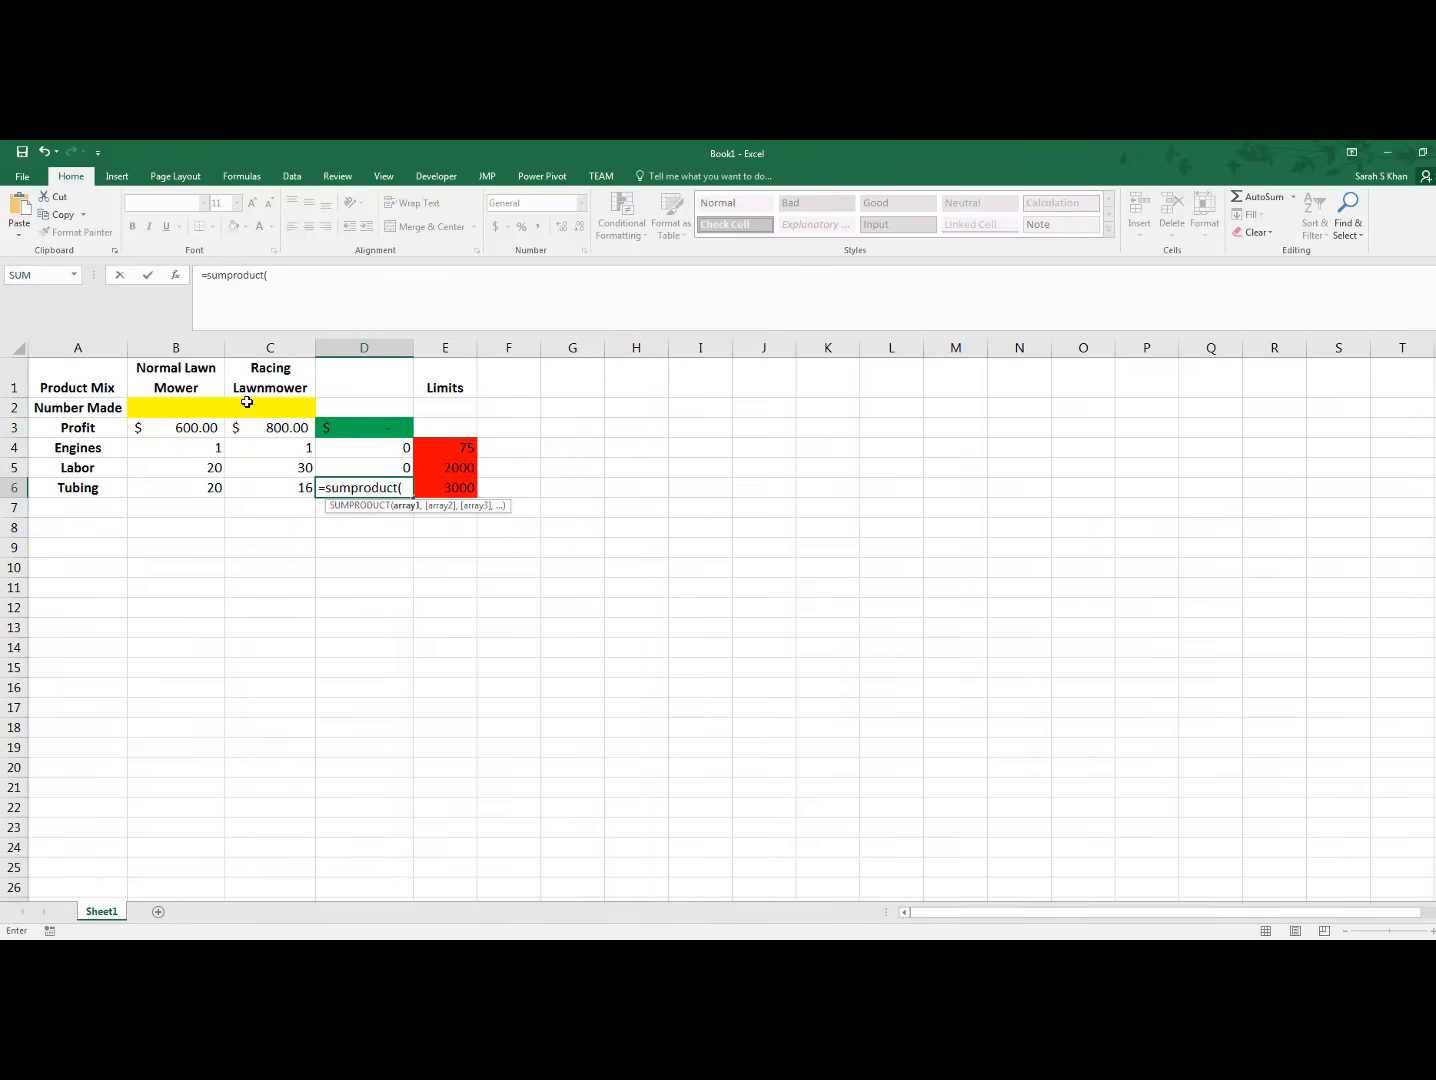
pyautogui.moveTo(186, 490); pyautogui.dragTo(259, 488)
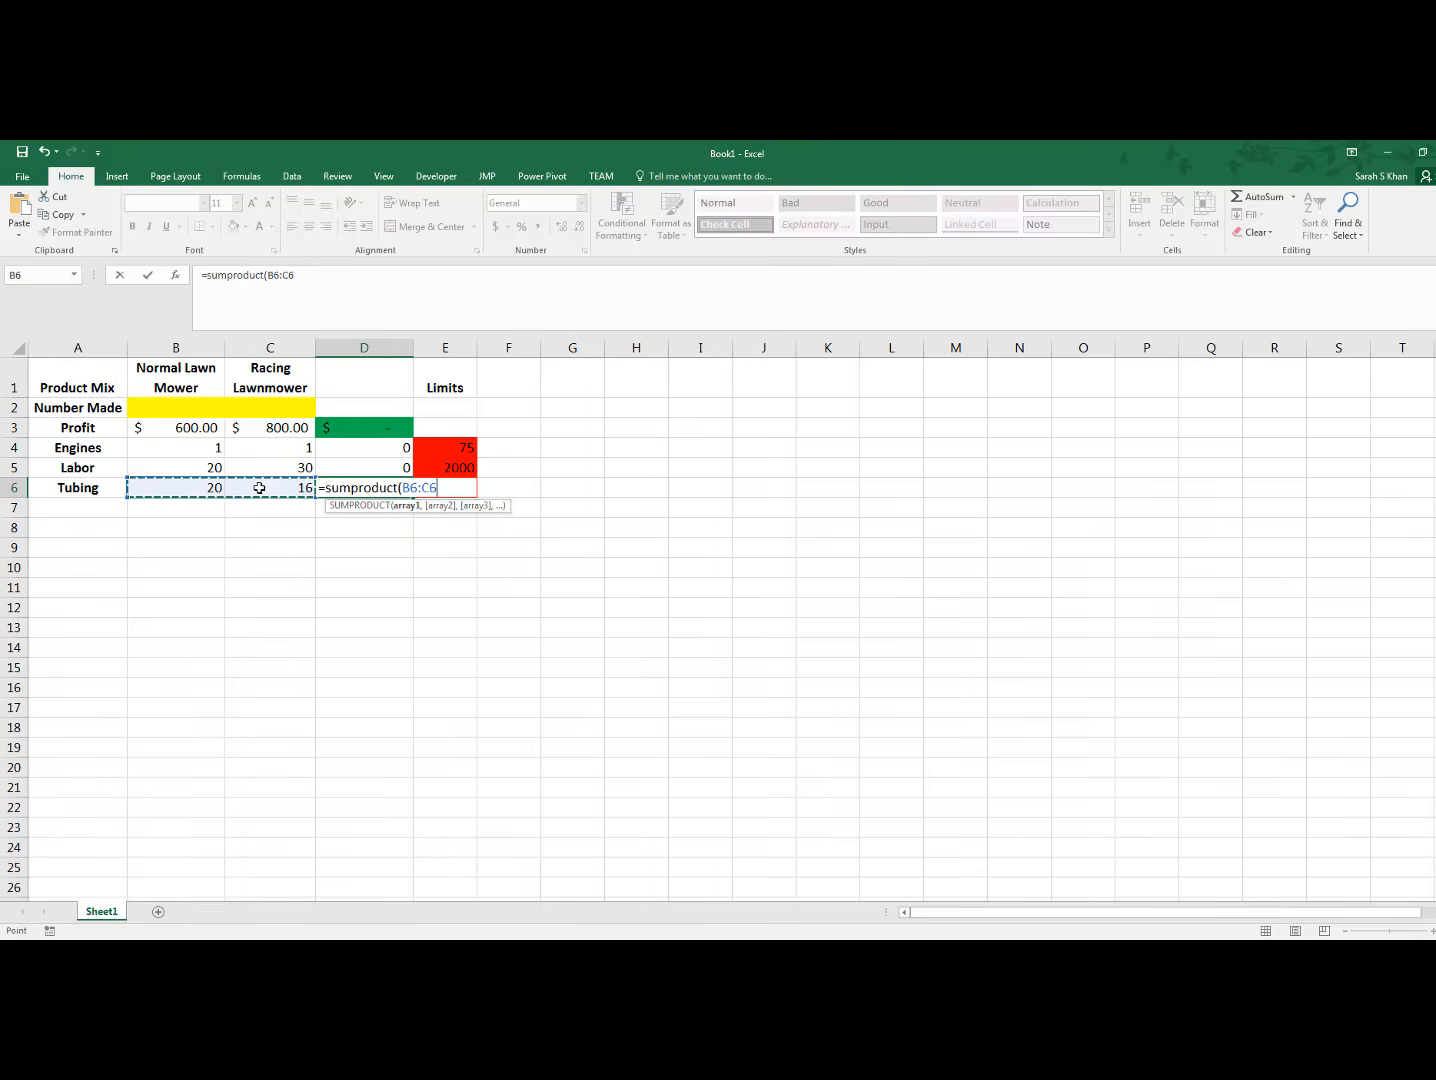
pyautogui.write(',')
pyautogui.click(226, 407)
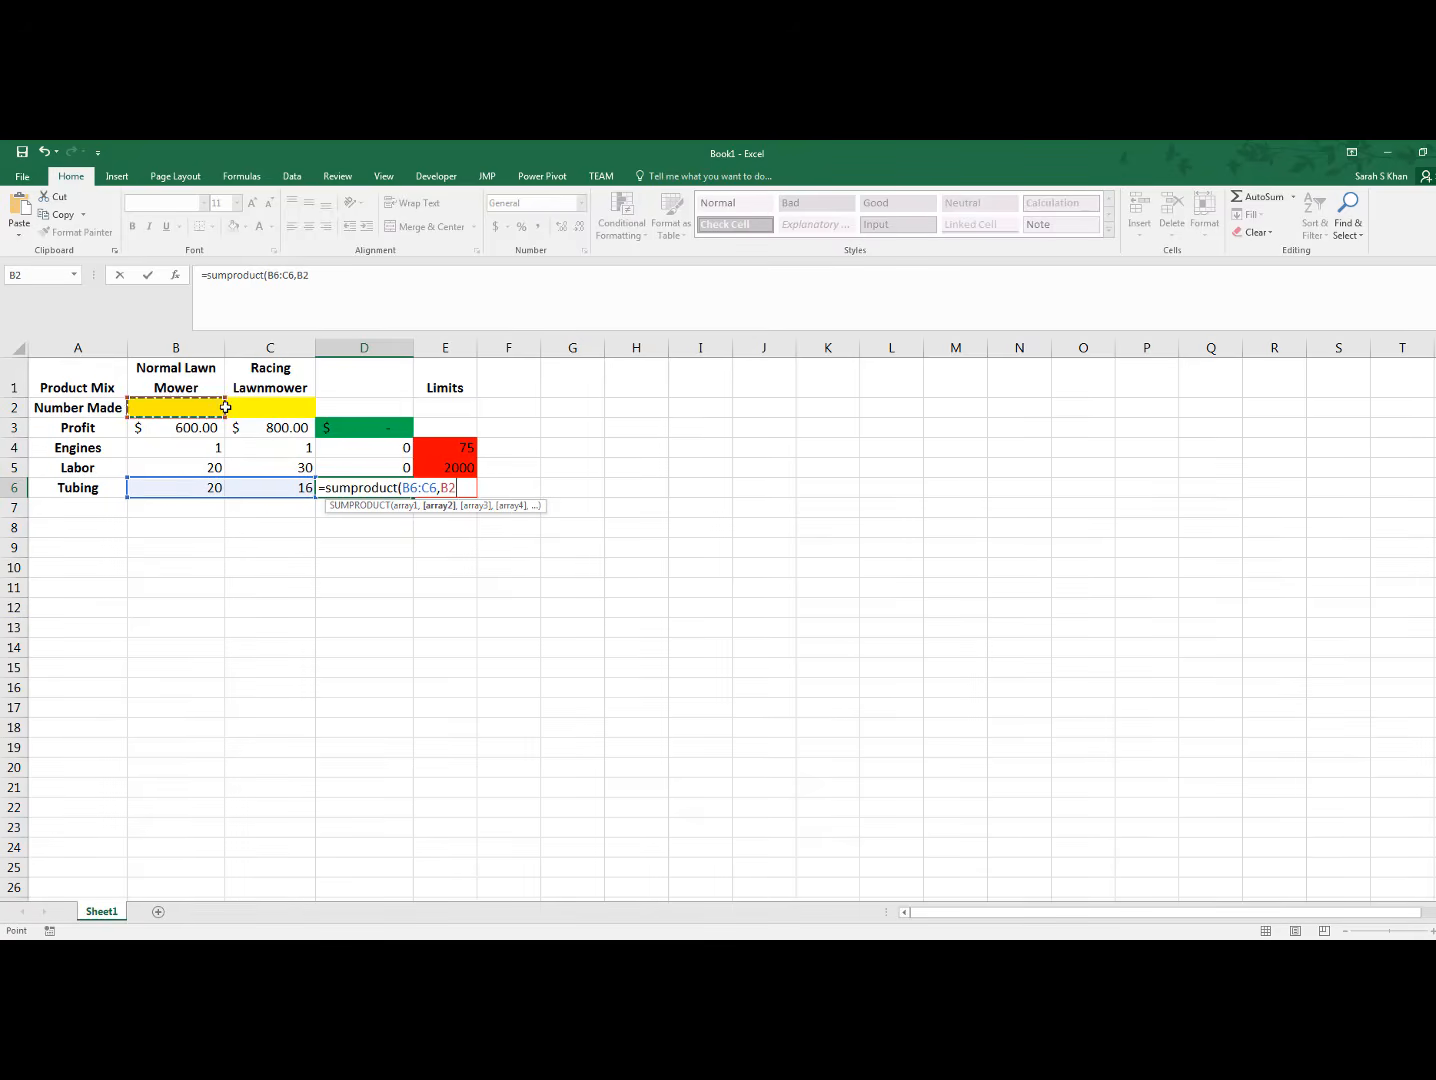
pyautogui.moveTo(226, 407); pyautogui.dragTo(253, 407)
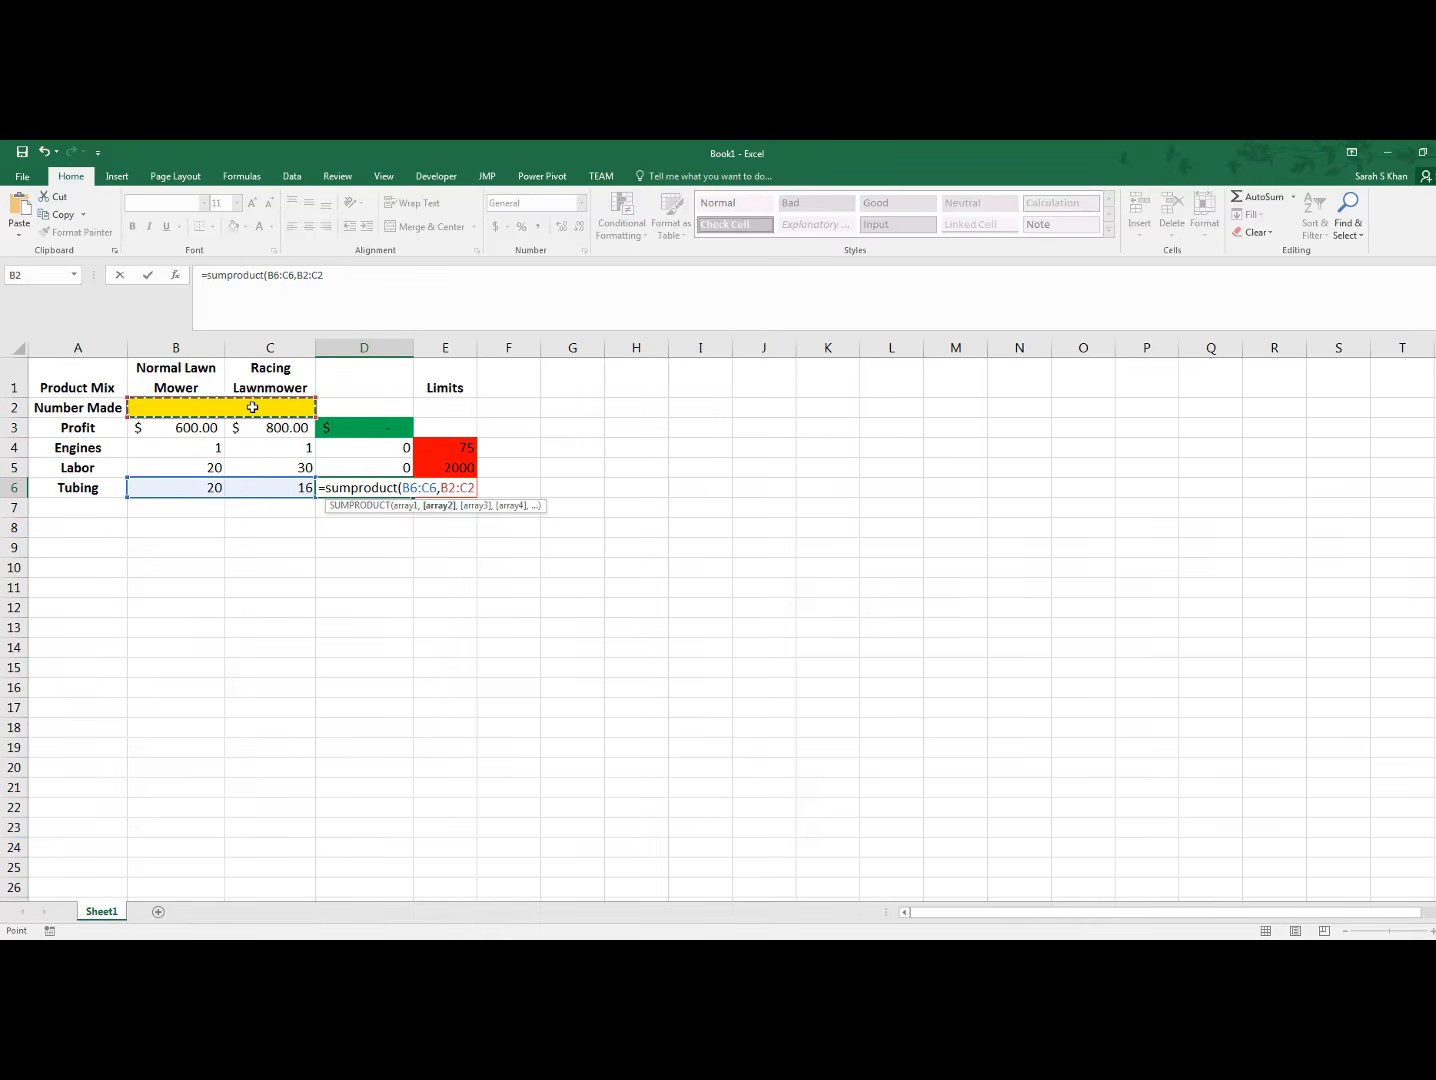
pyautogui.write(')')
pyautogui.press('Return')
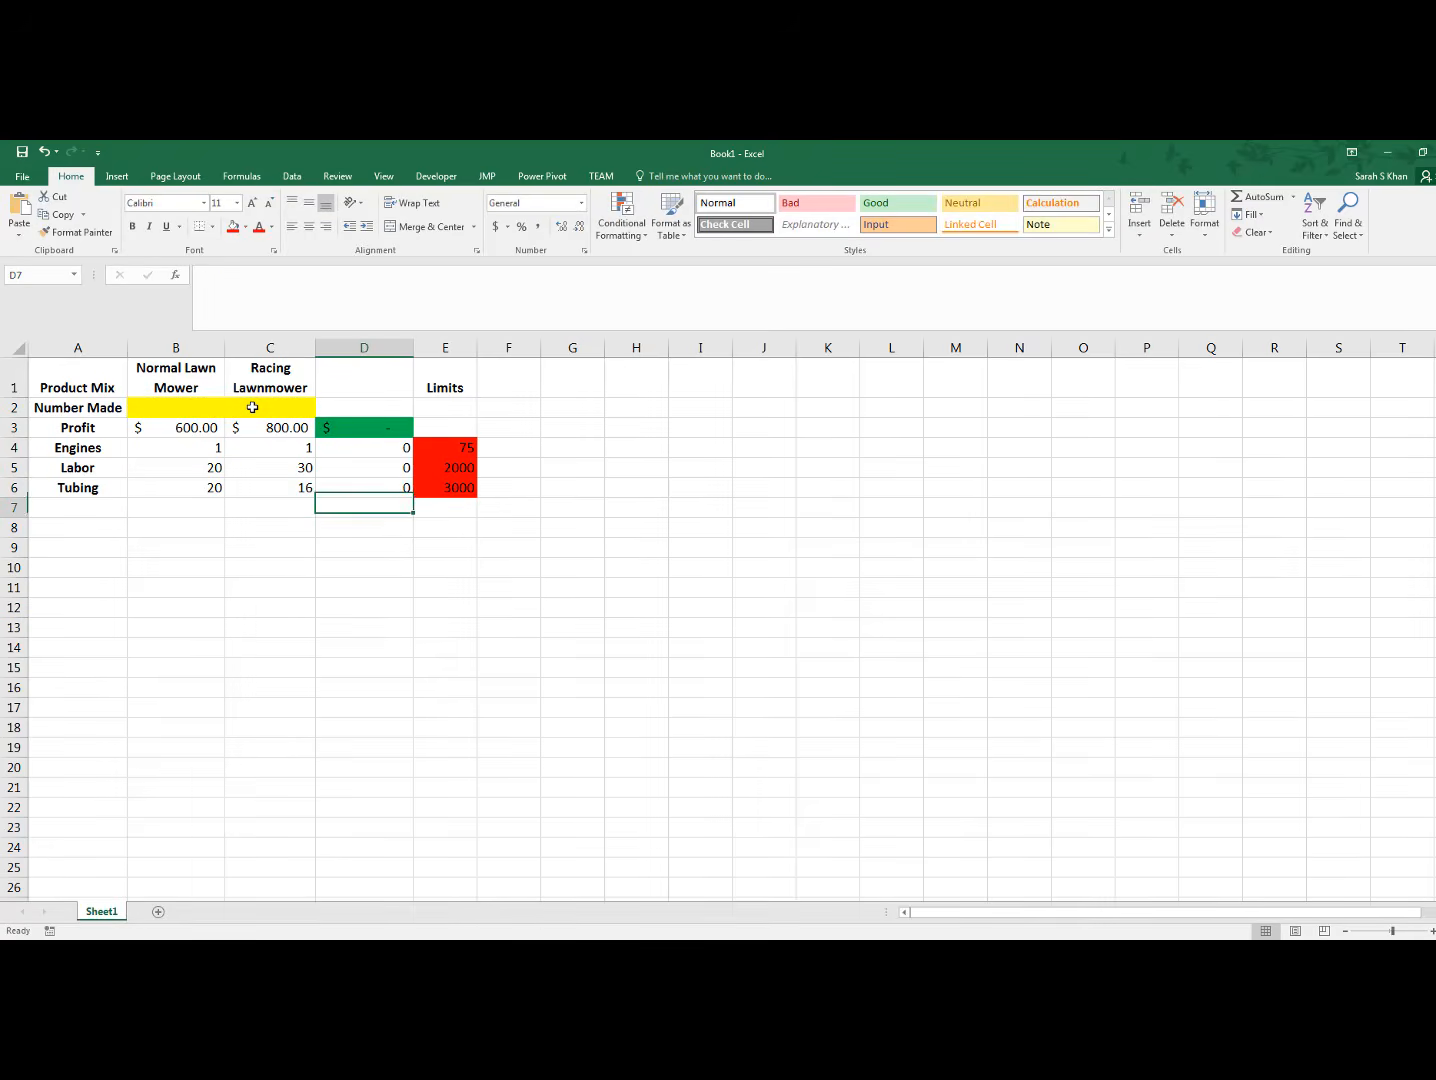
# Fill the resource usage cells D4:D6 with the standard light blue color and center their values
pyautogui.moveTo(395, 448); pyautogui.dragTo(389, 487)
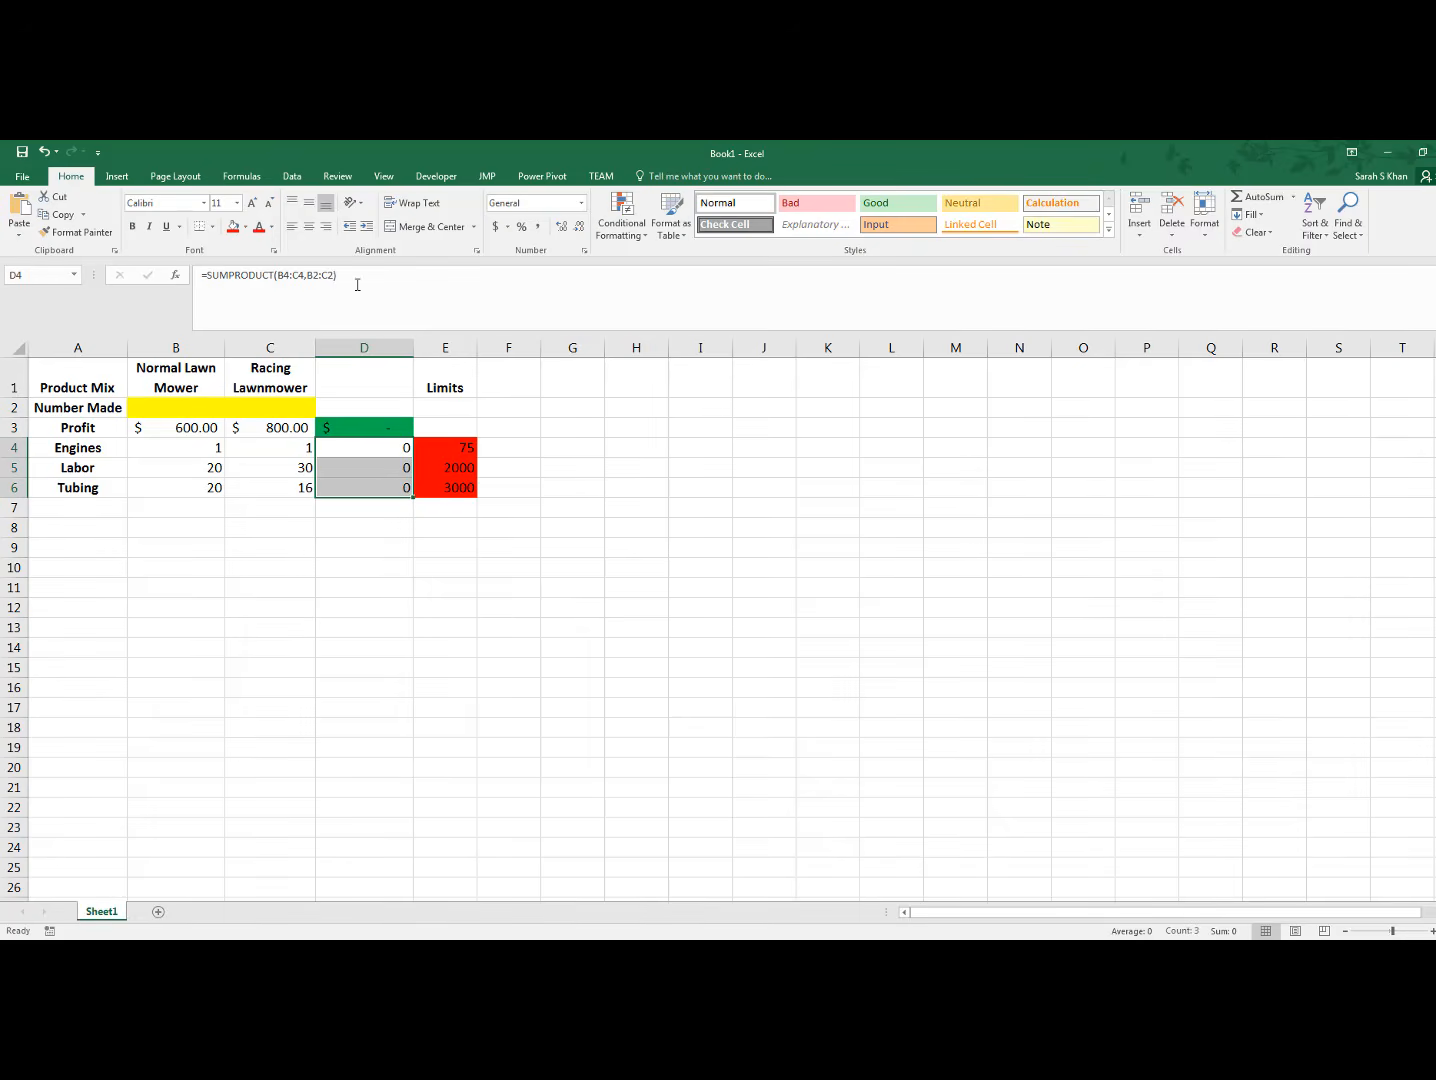
pyautogui.click(245, 227)
pyautogui.click(311, 347)
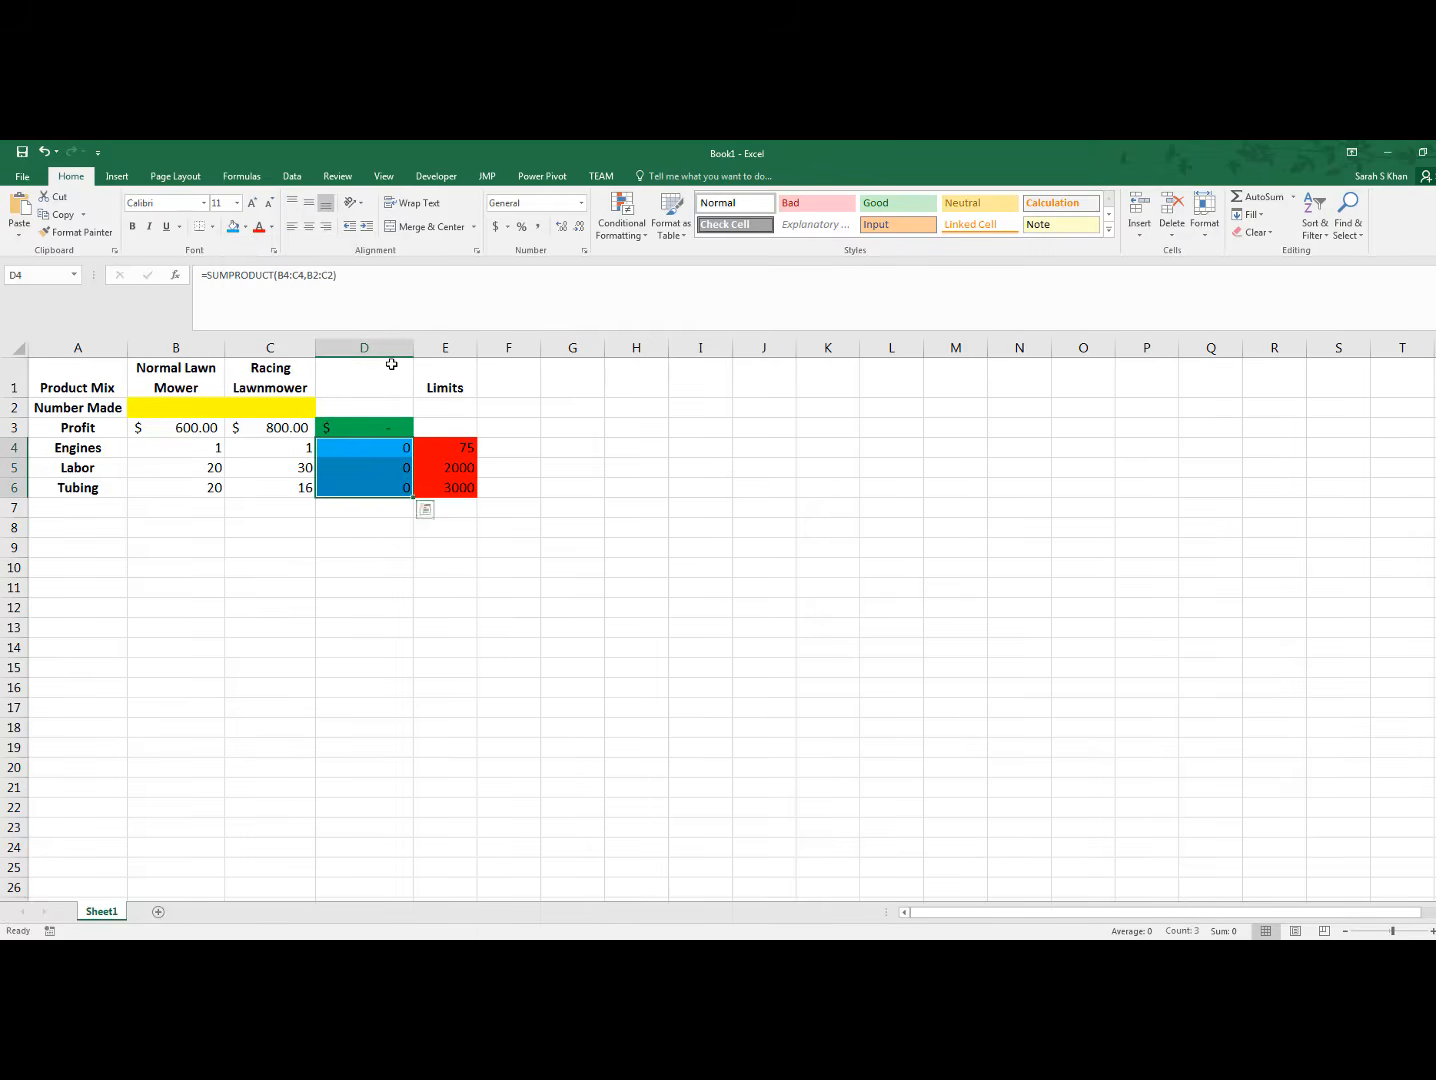
pyautogui.click(309, 227)
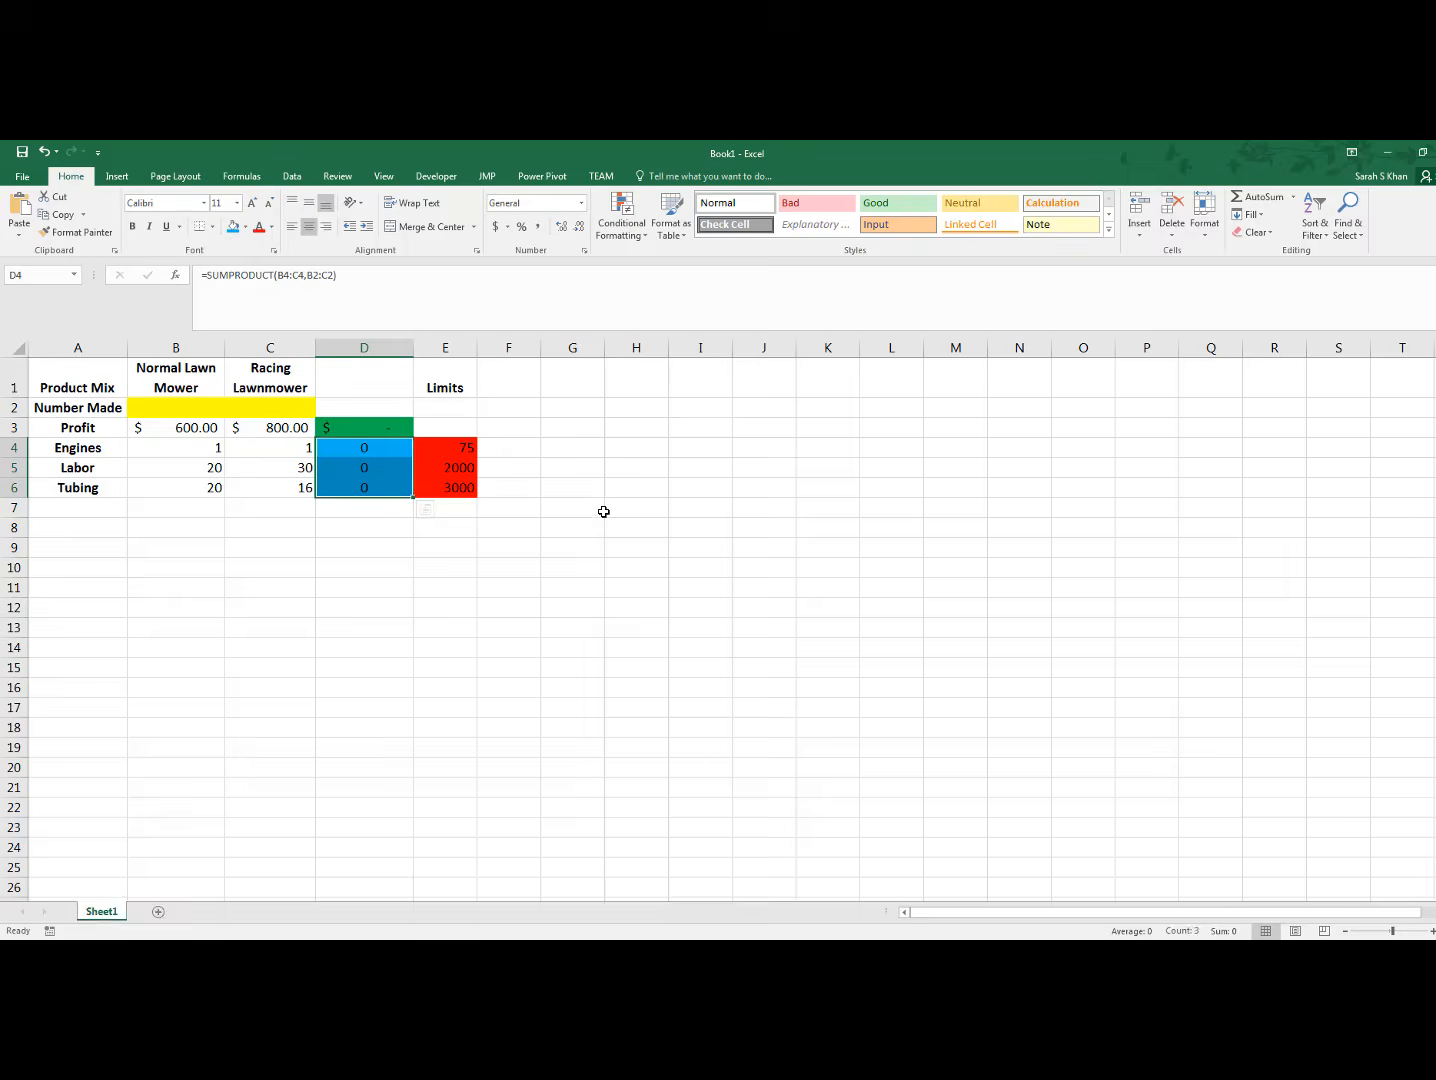
pyautogui.click(553, 492)
# Enter the header "Totals" in D1 above the total profit and resource usage formulas
pyautogui.click(388, 378)
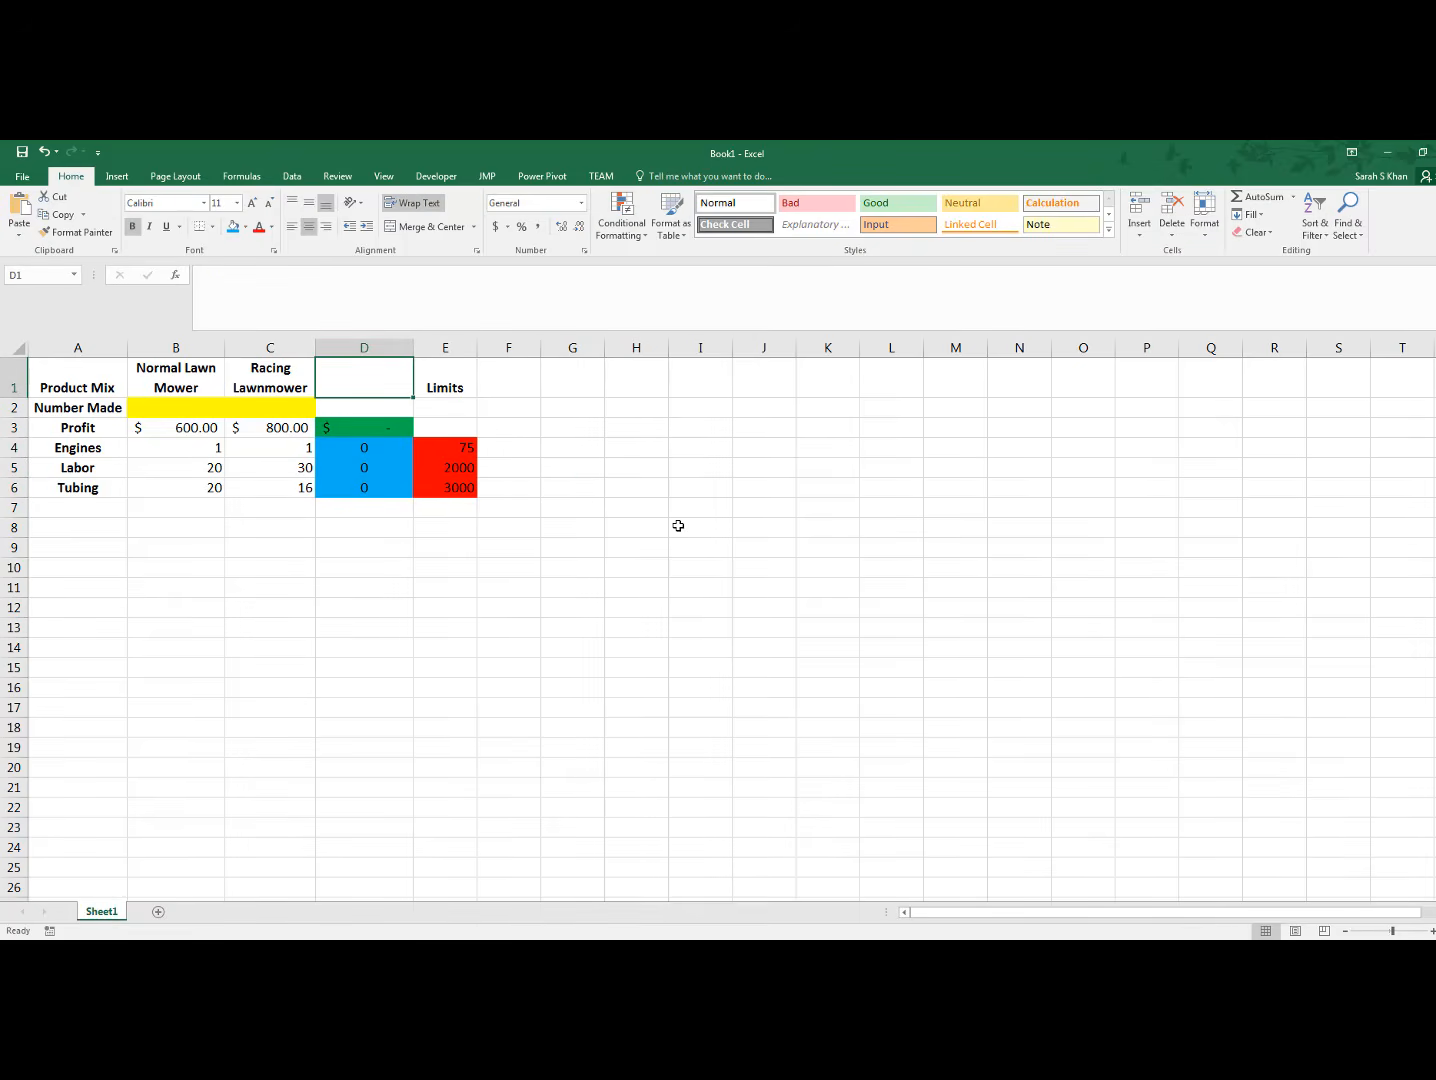
pyautogui.write('Totals')
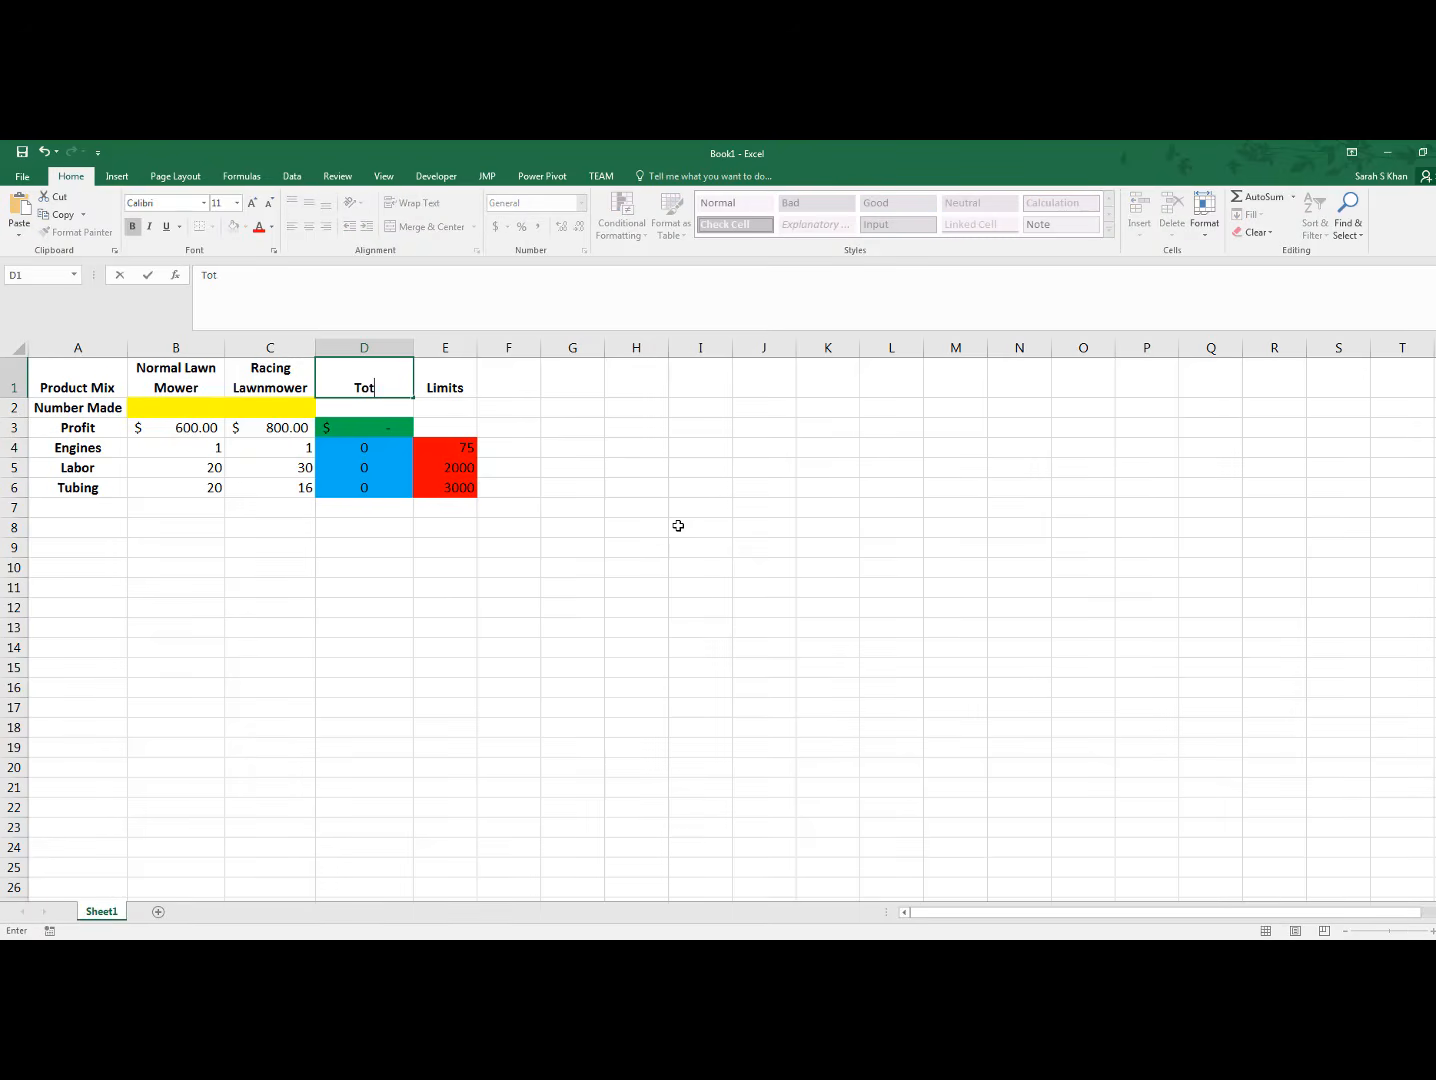
pyautogui.click(644, 540)
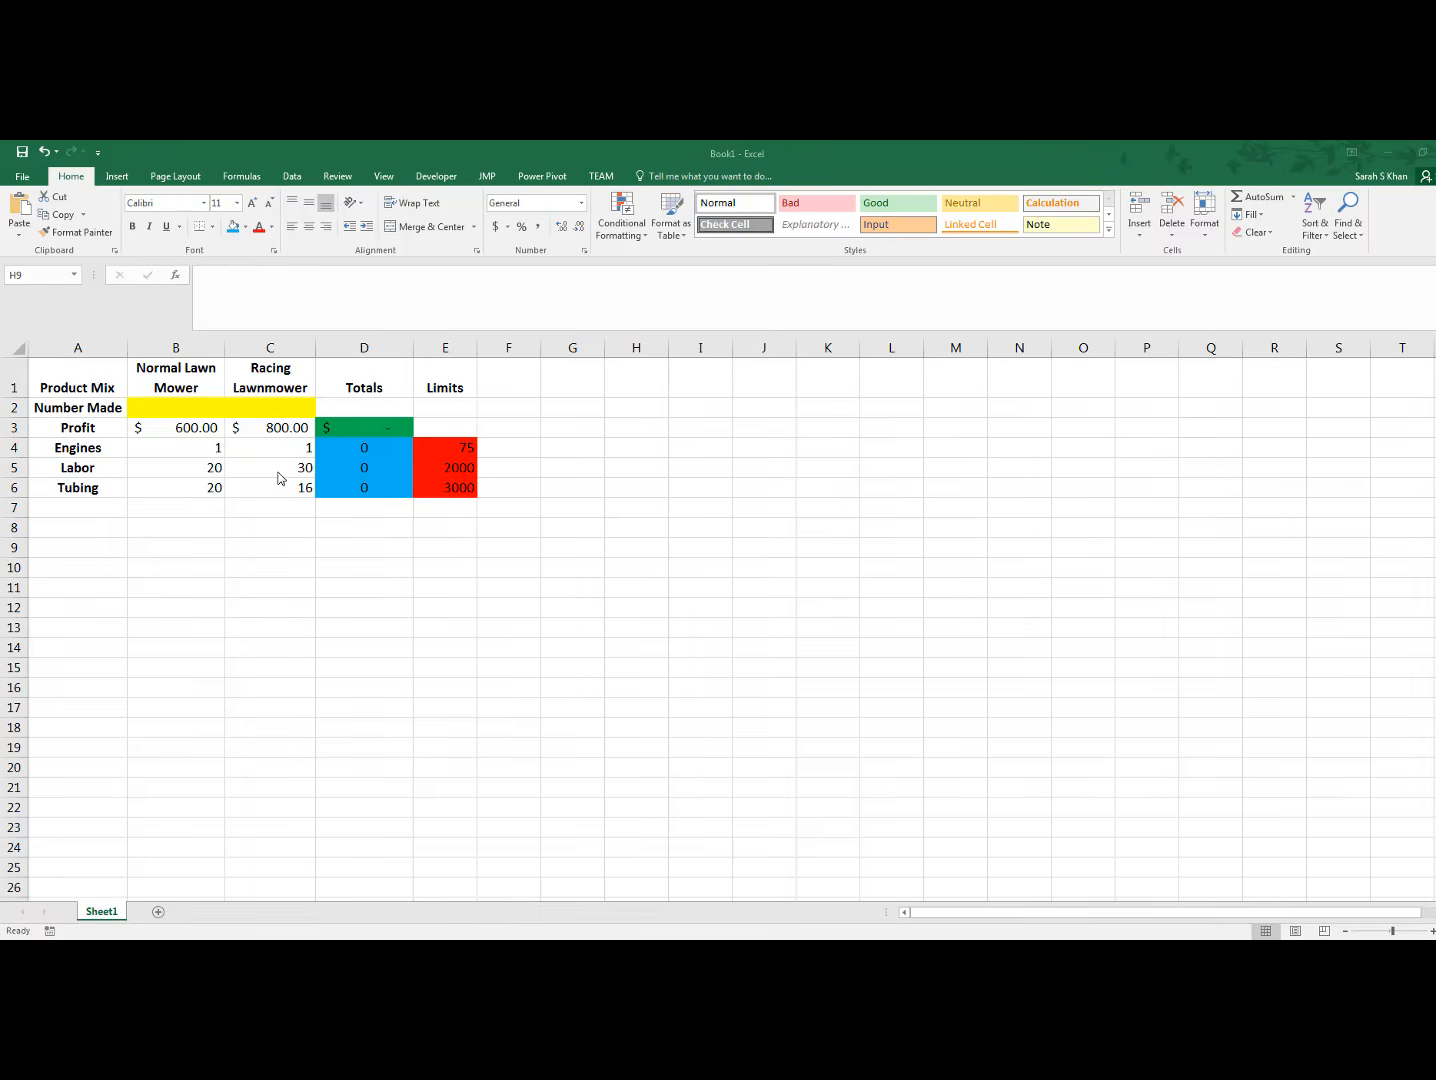
# Review the total profit formula in D3 and the Engines, Labor and Tubing limits in E4:E6
pyautogui.click(364, 425)
pyautogui.click(364, 425)
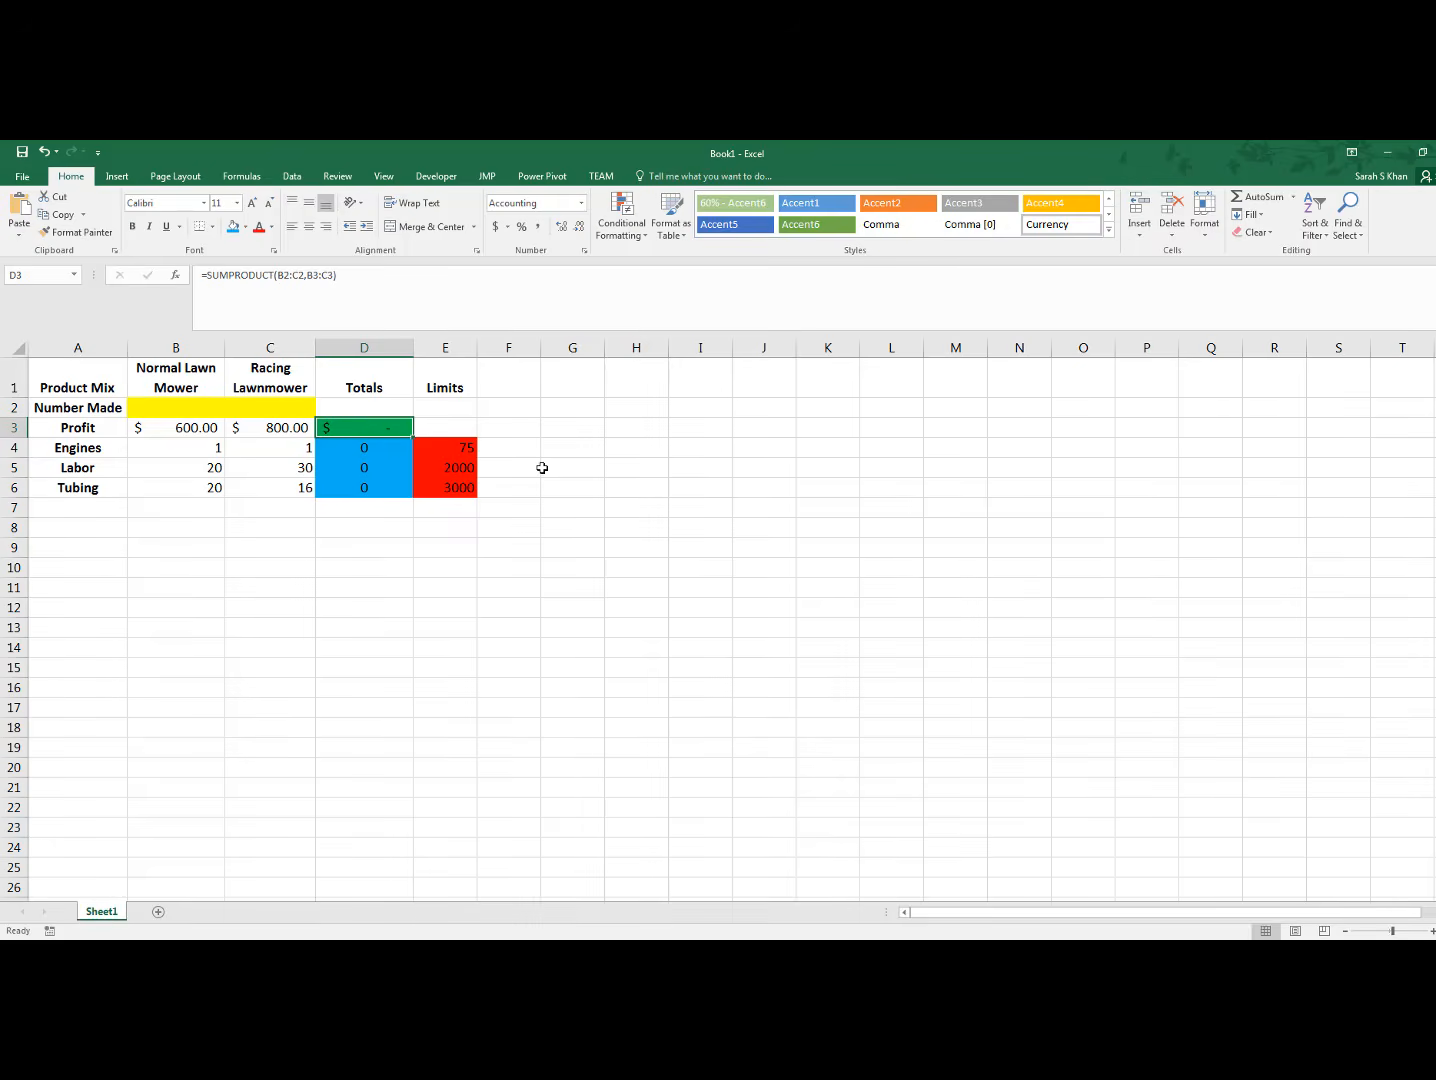
pyautogui.click(437, 447)
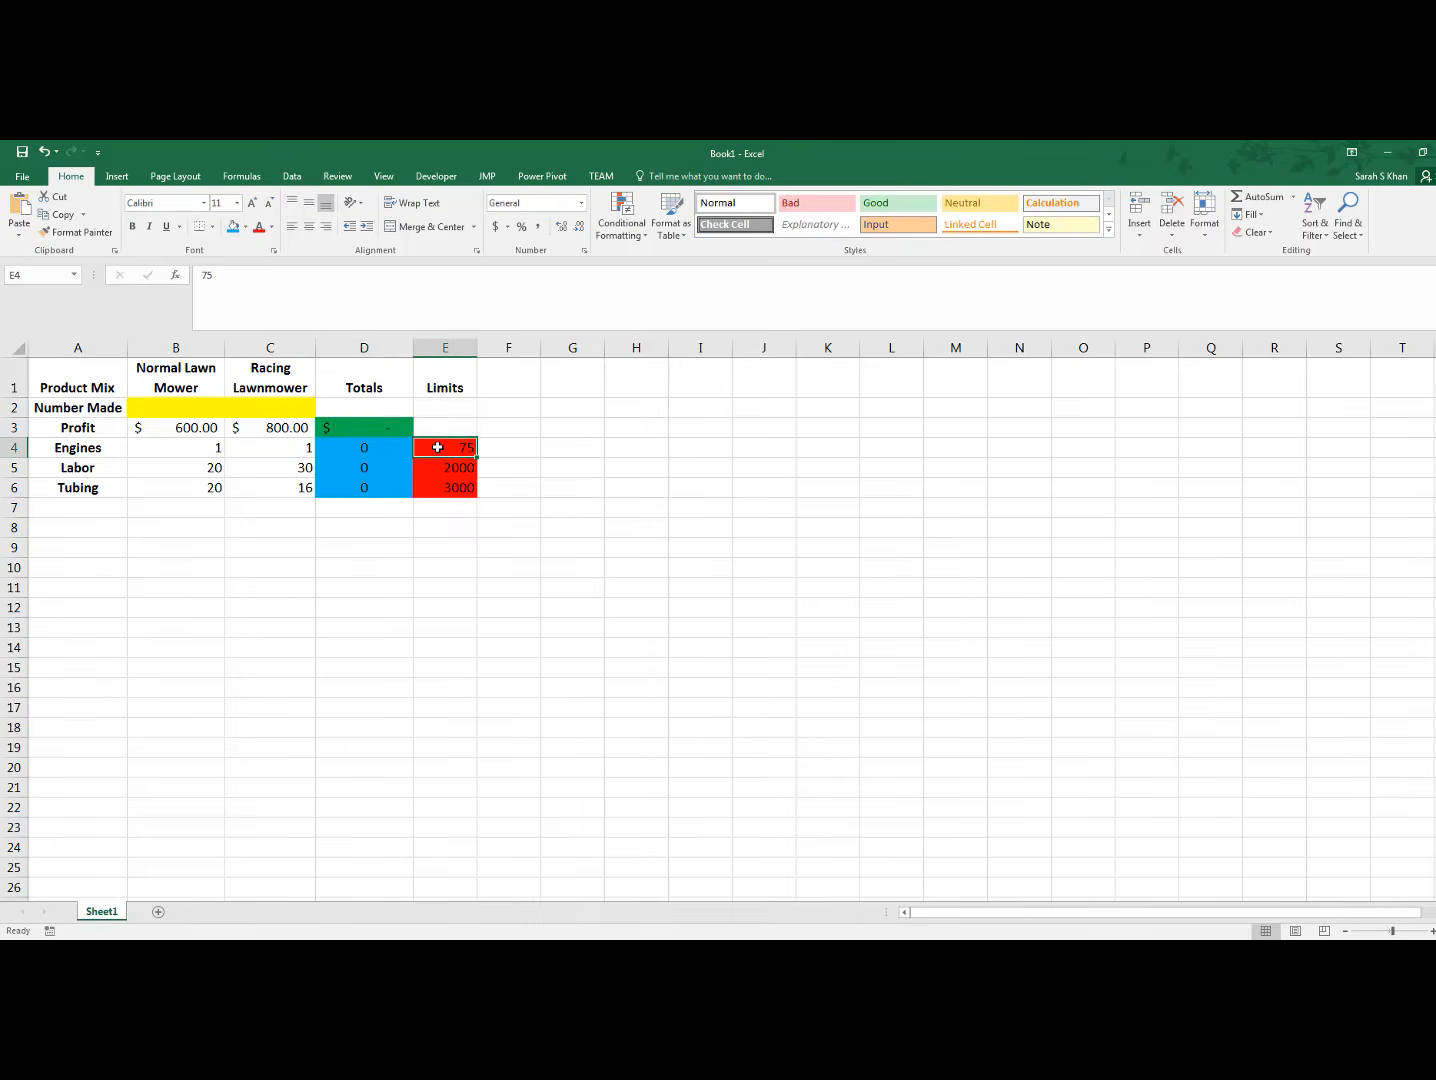
pyautogui.click(442, 470)
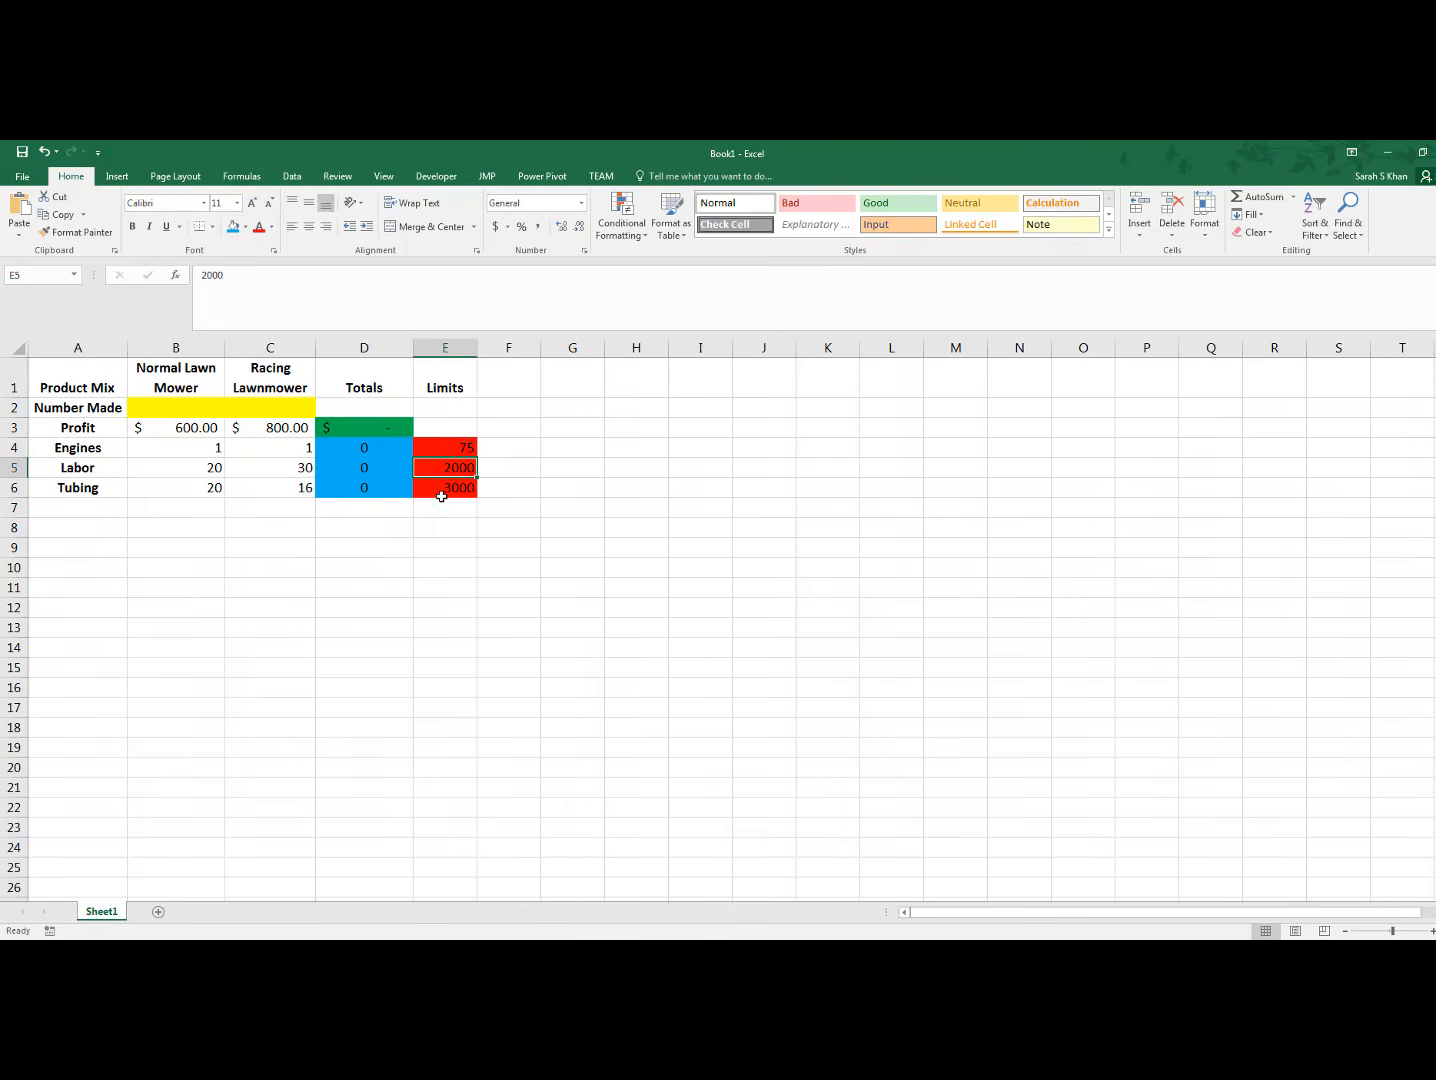
pyautogui.click(441, 493)
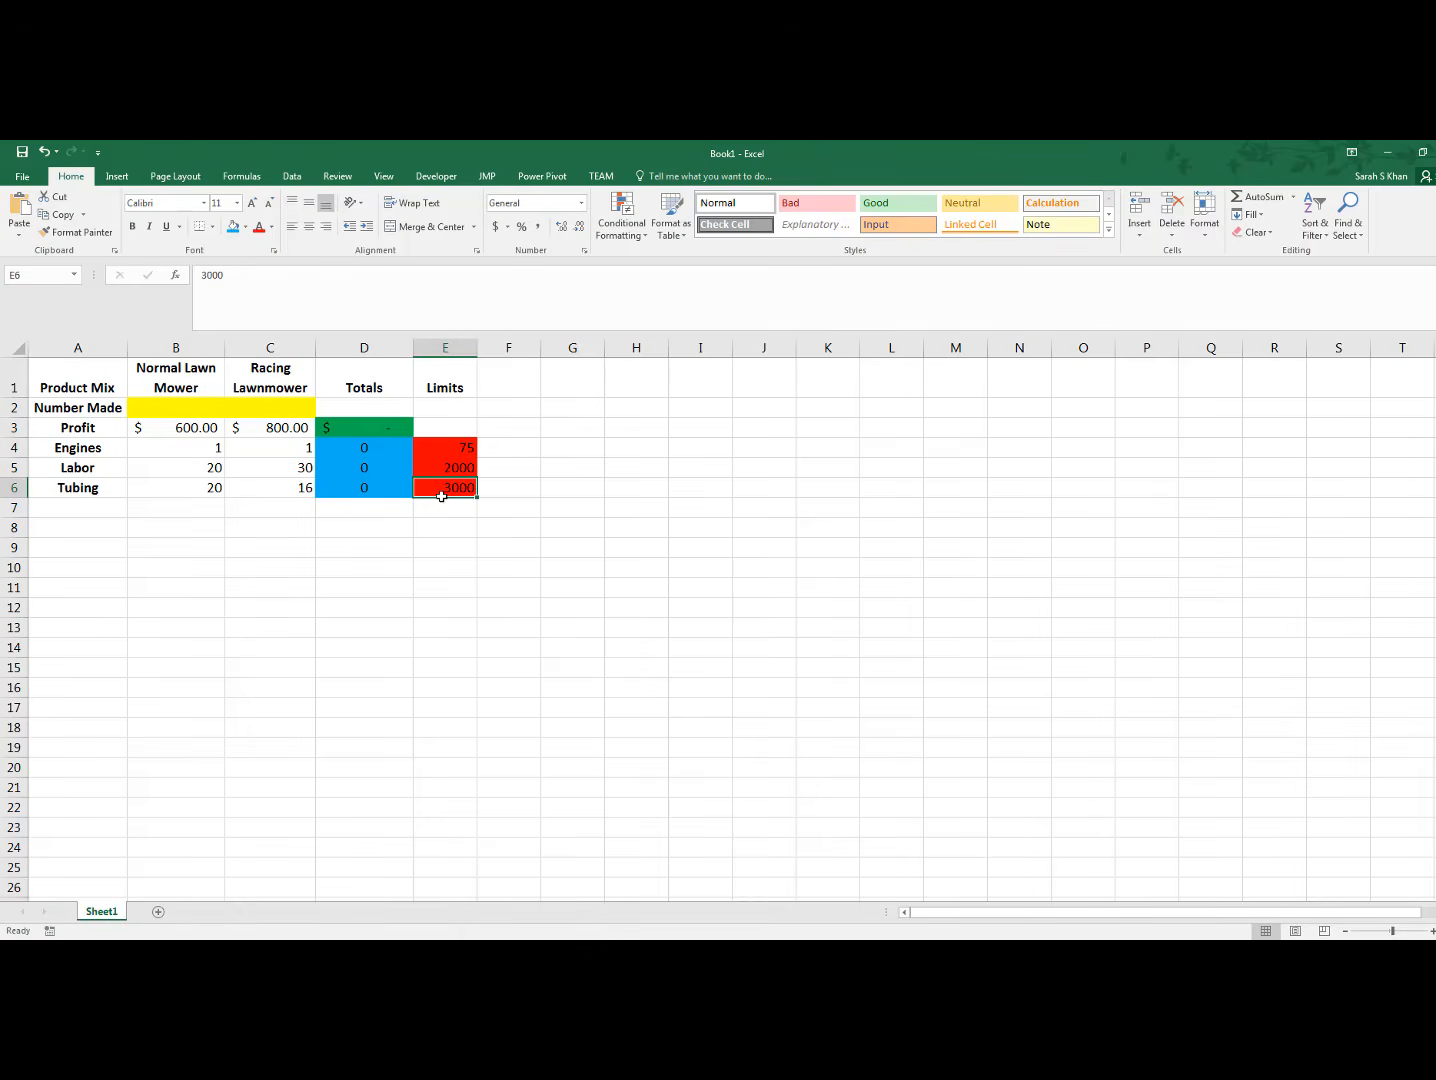
pyautogui.click(620, 542)
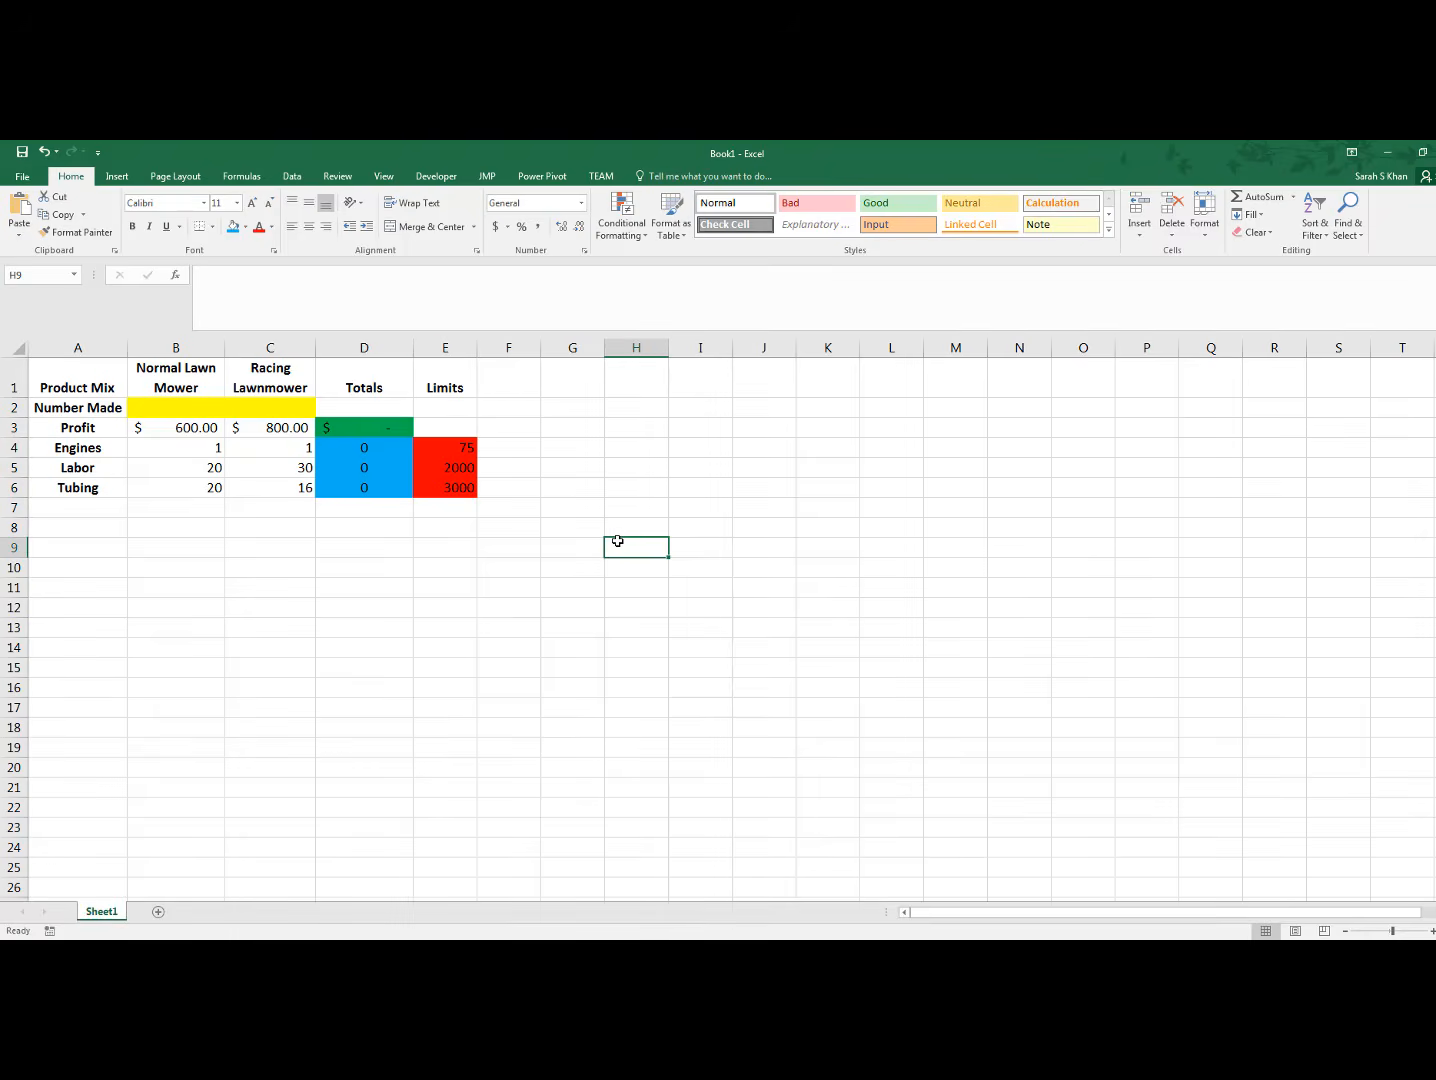